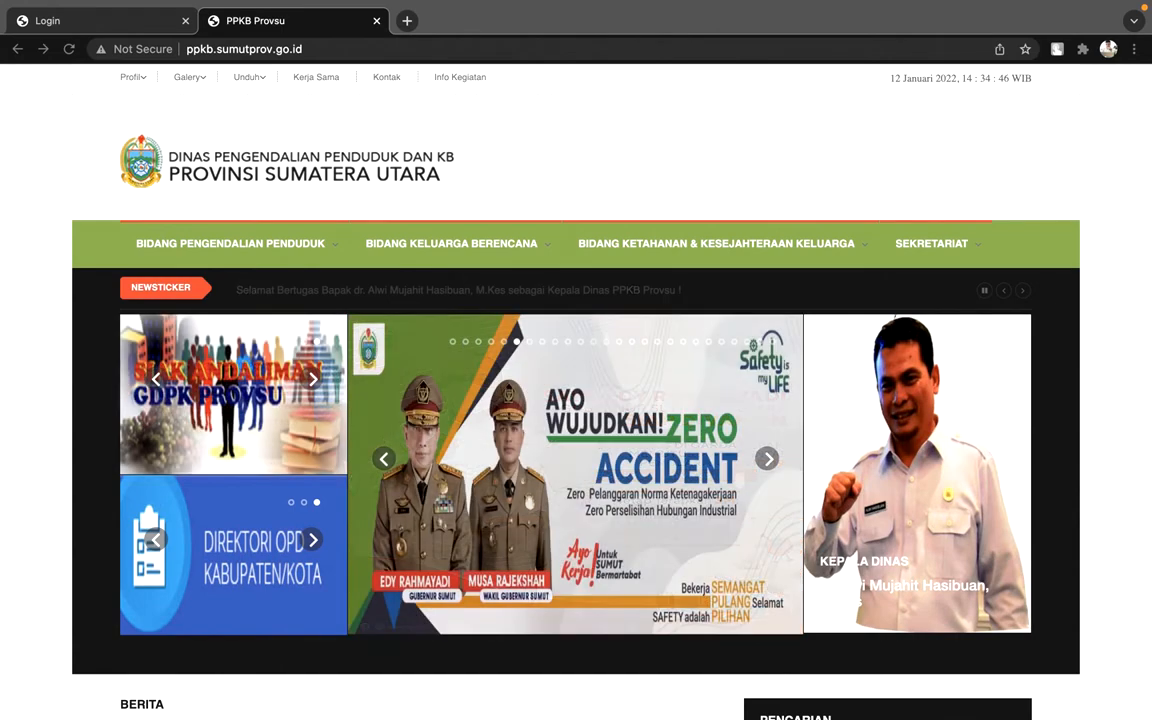
Look through the PPKB Provsu public homepage from the banner down to the footer
scroll(672, 182, down, 4)
scroll(672, 182, down, 8)
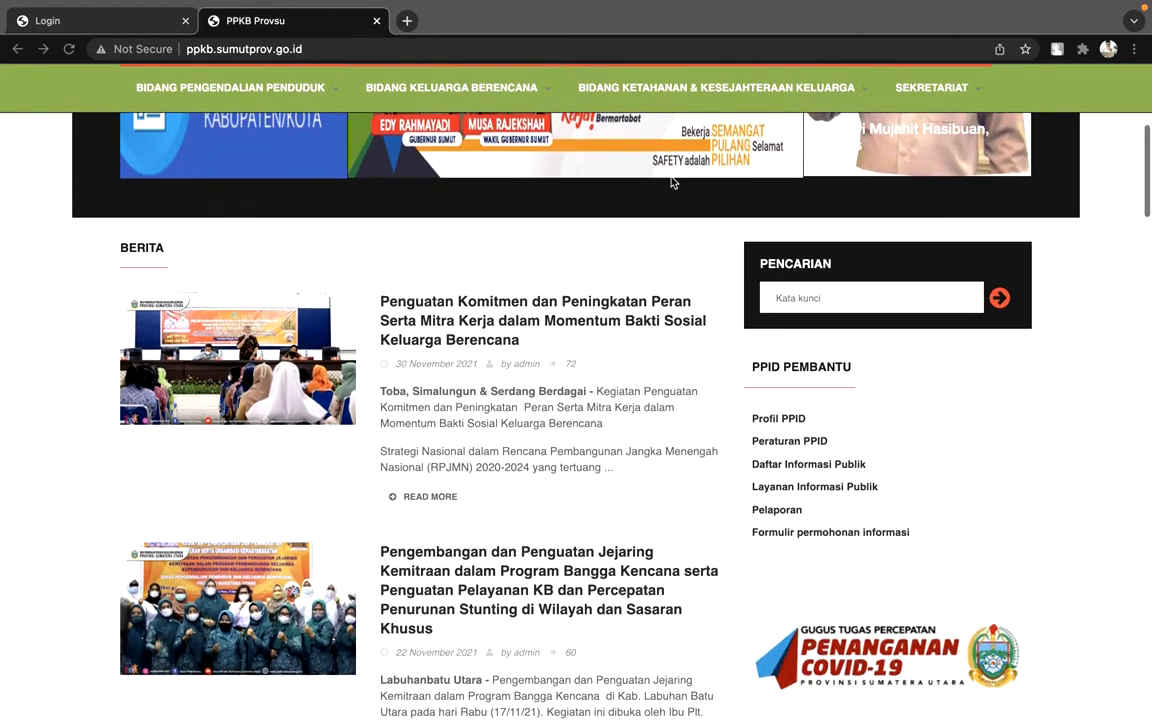
scroll(672, 177, down, 9)
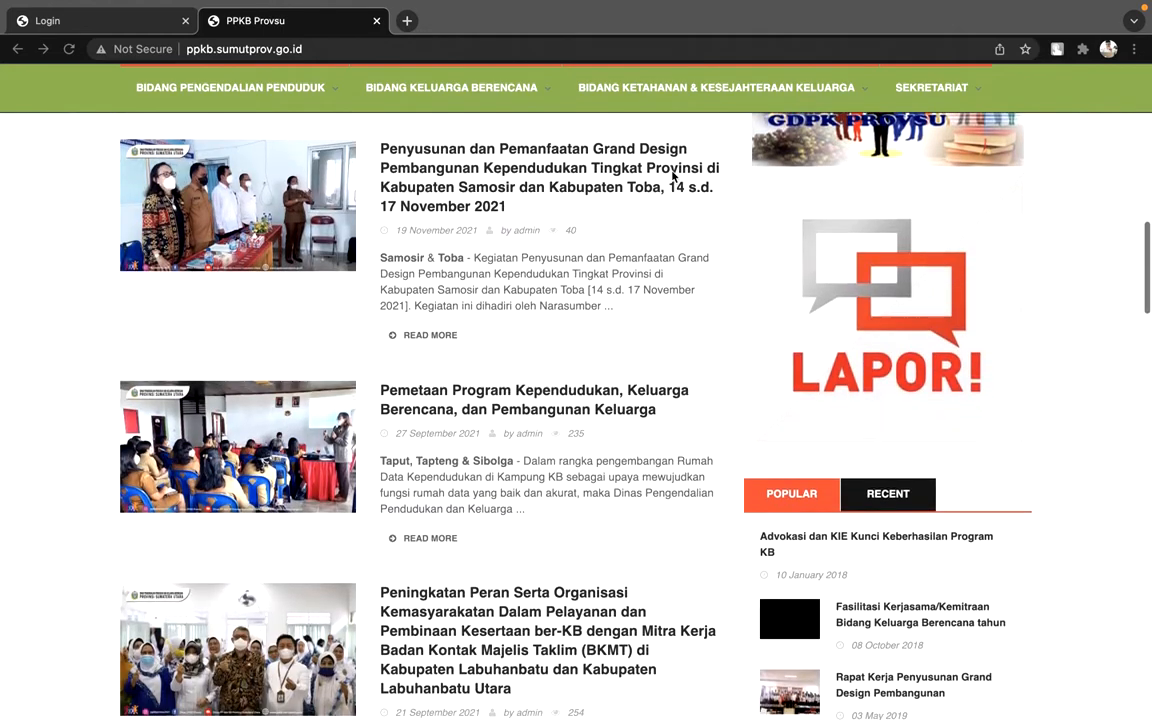
scroll(672, 177, down, 6)
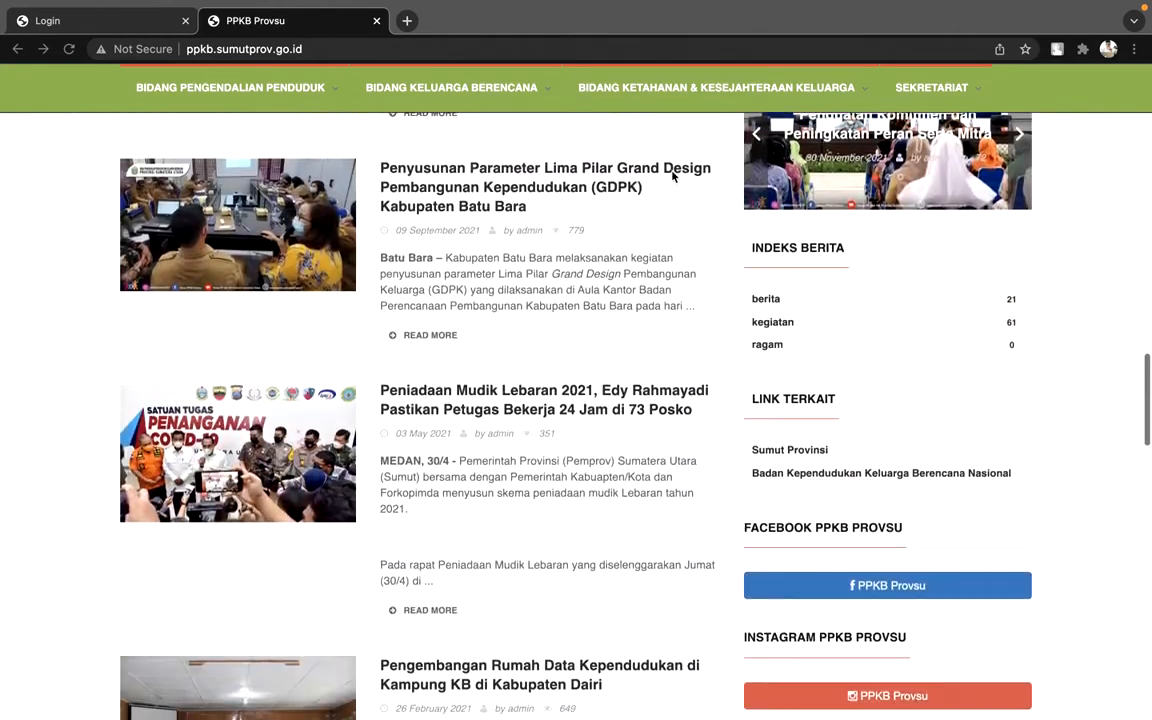
scroll(672, 177, down, 7)
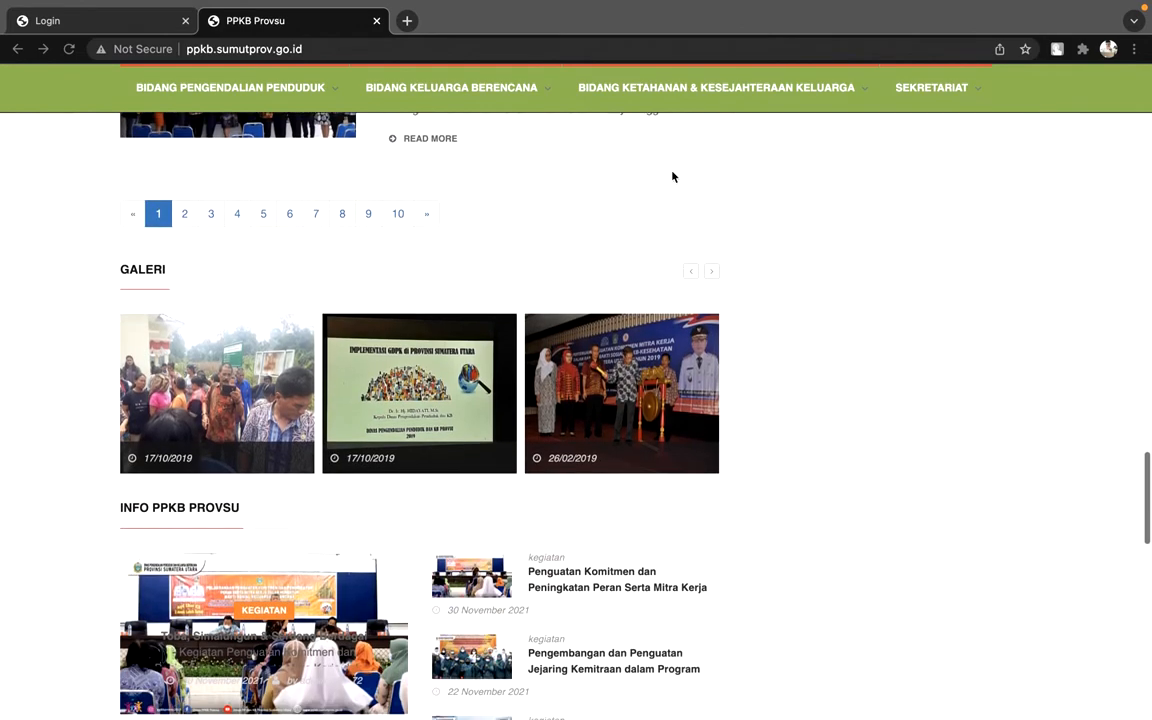
scroll(672, 177, down, 6)
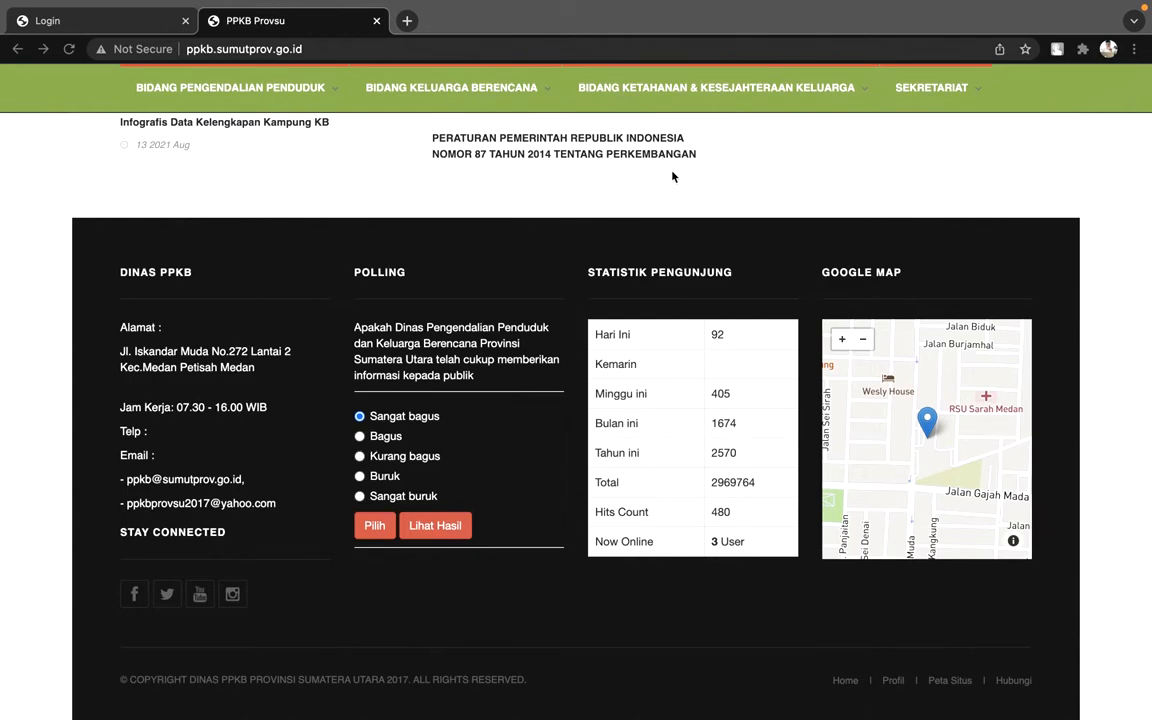
Open the site's admin login page at ppkb.sumutprov.go.id/admin
click(595, 49)
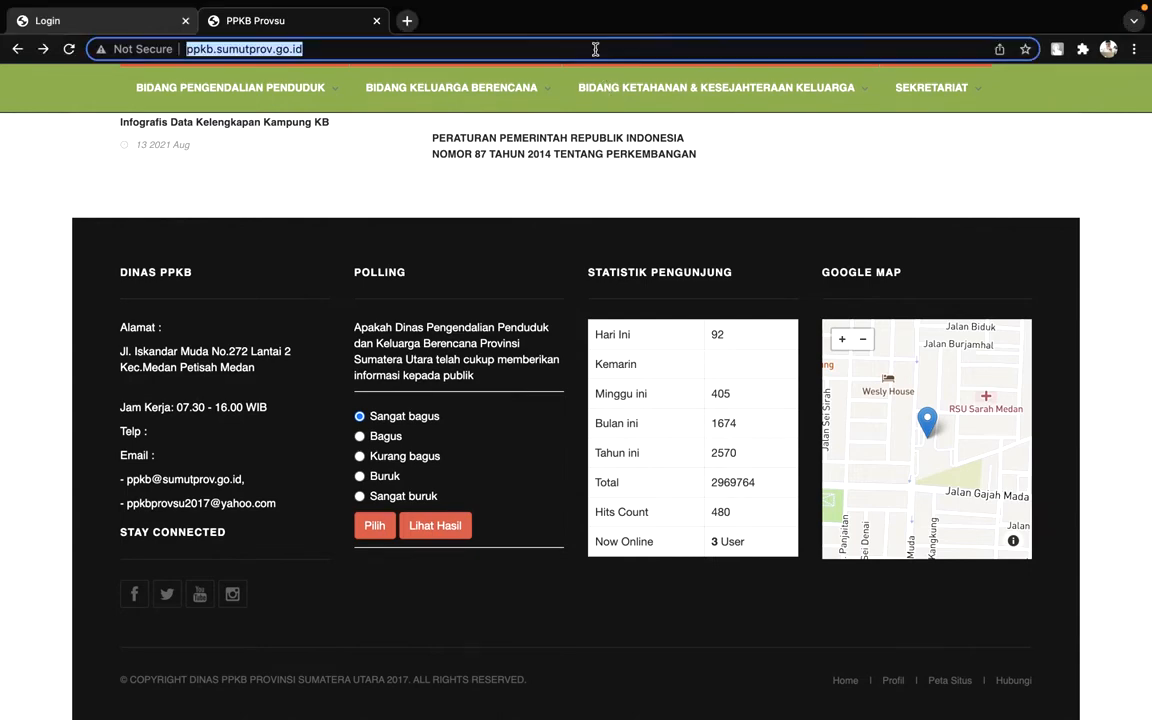
key(Right)
text(/admin)
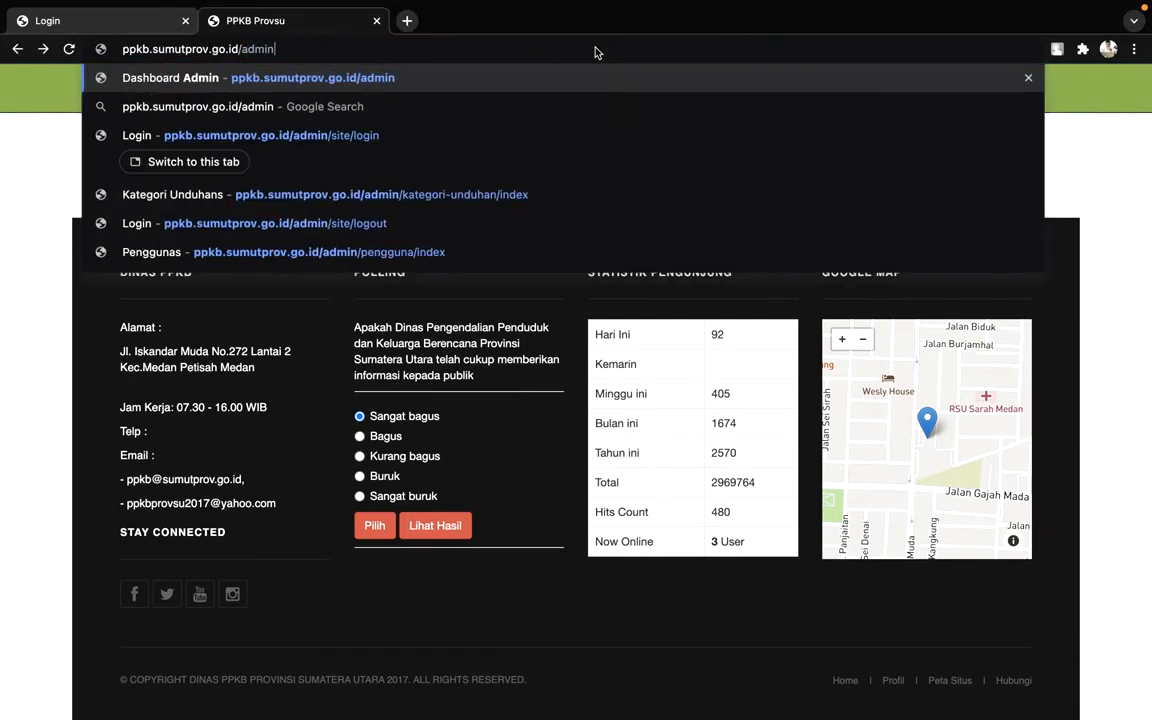
key(Return)
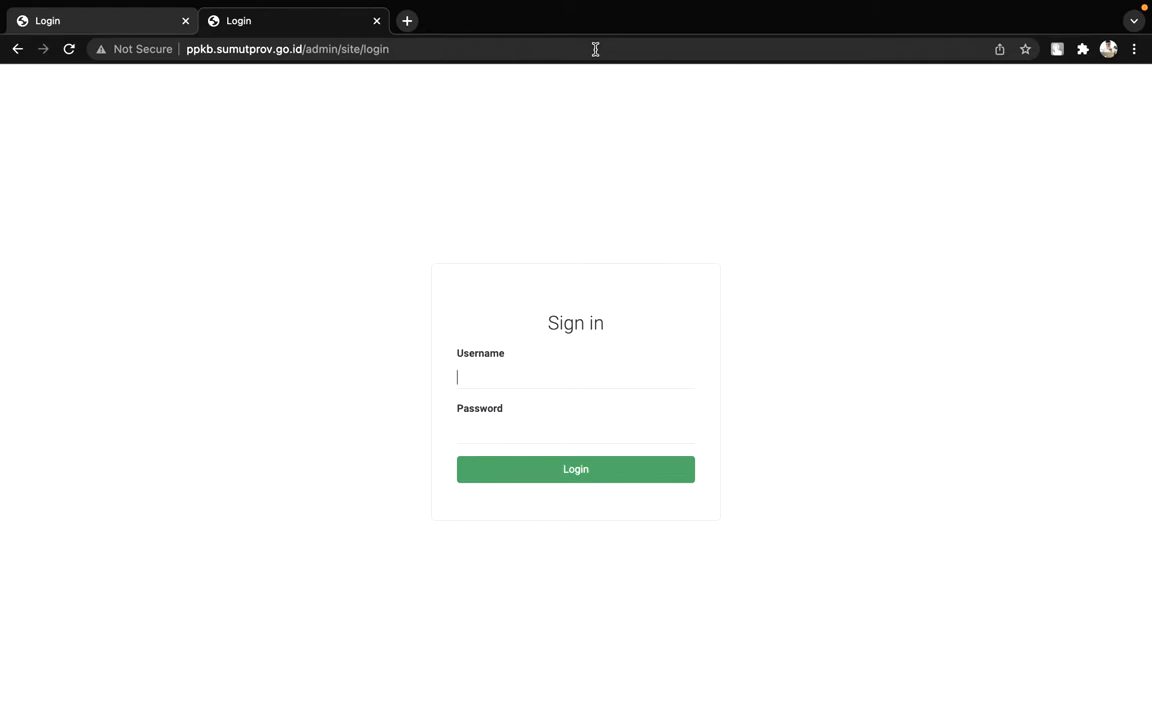
Sign in to the administrator page with the account's username and password
text(timadmin)
key(Tab)
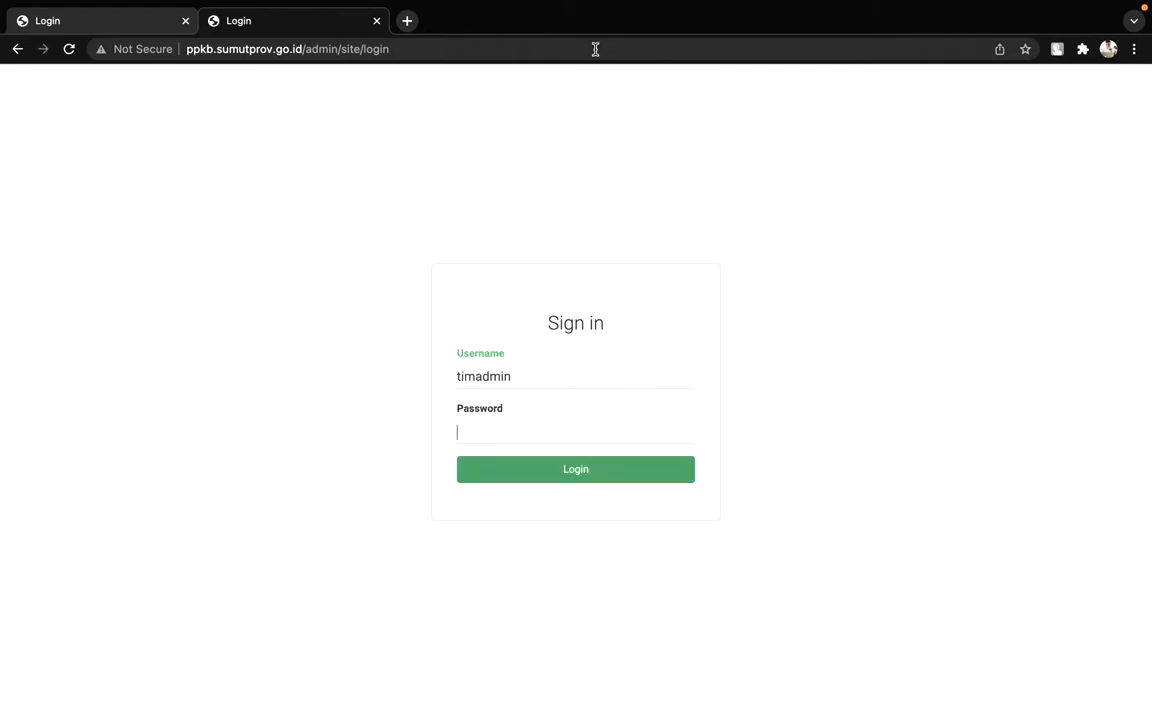
text(•••••••••)
click(606, 478)
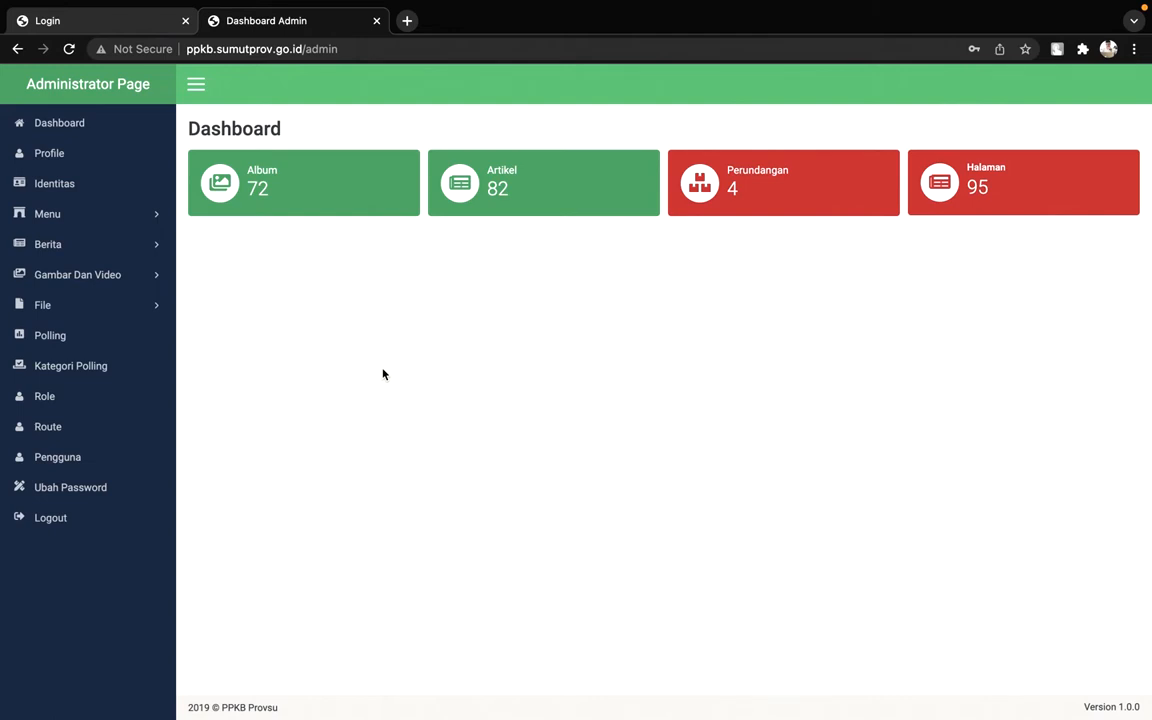
Open the website's Profile record for editing, submit the update without changes, and return to the Profile page
click(72, 163)
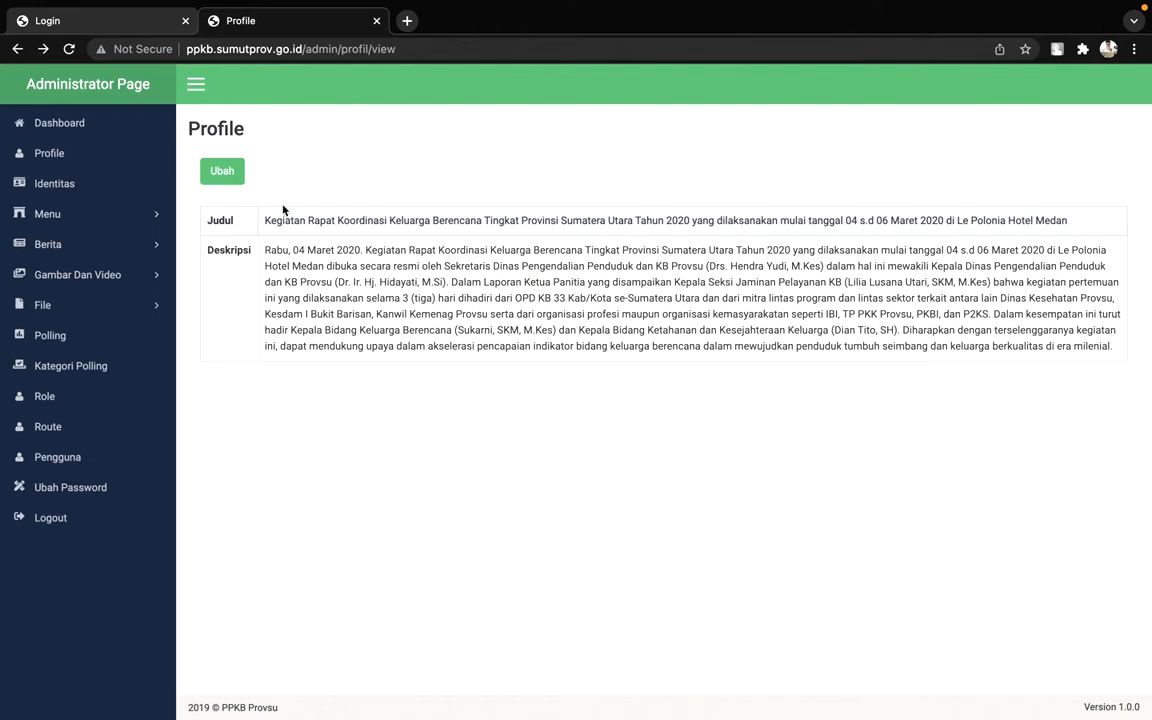
click(224, 171)
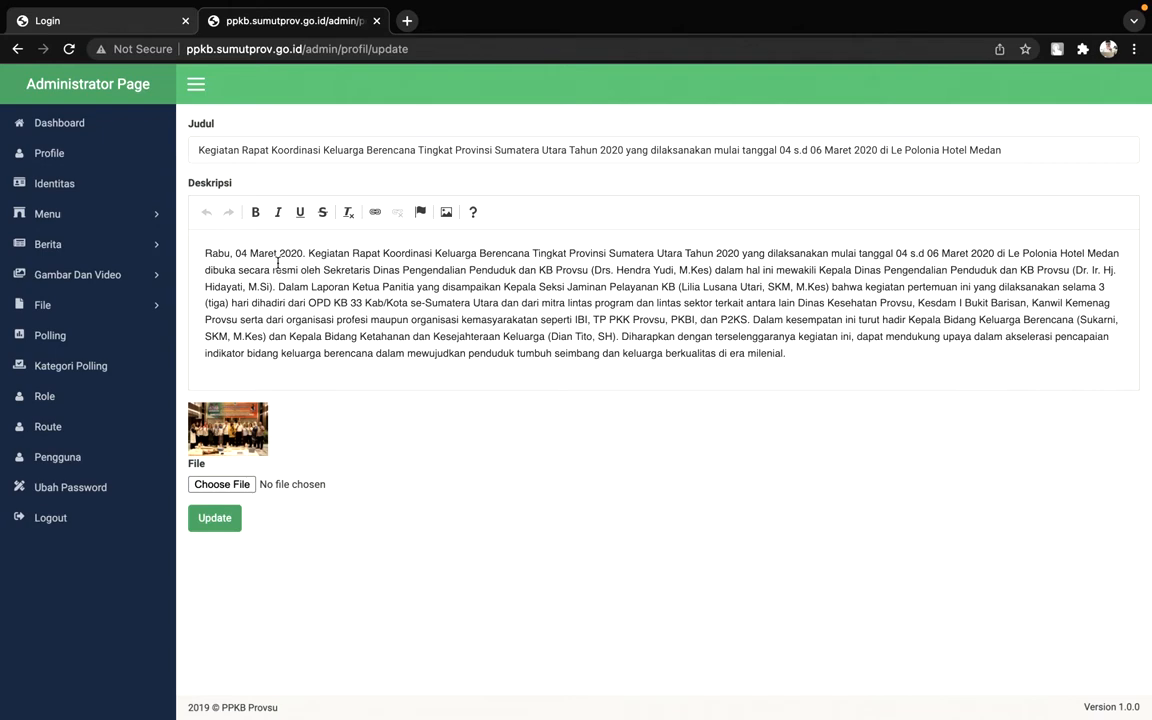
click(228, 521)
click(100, 163)
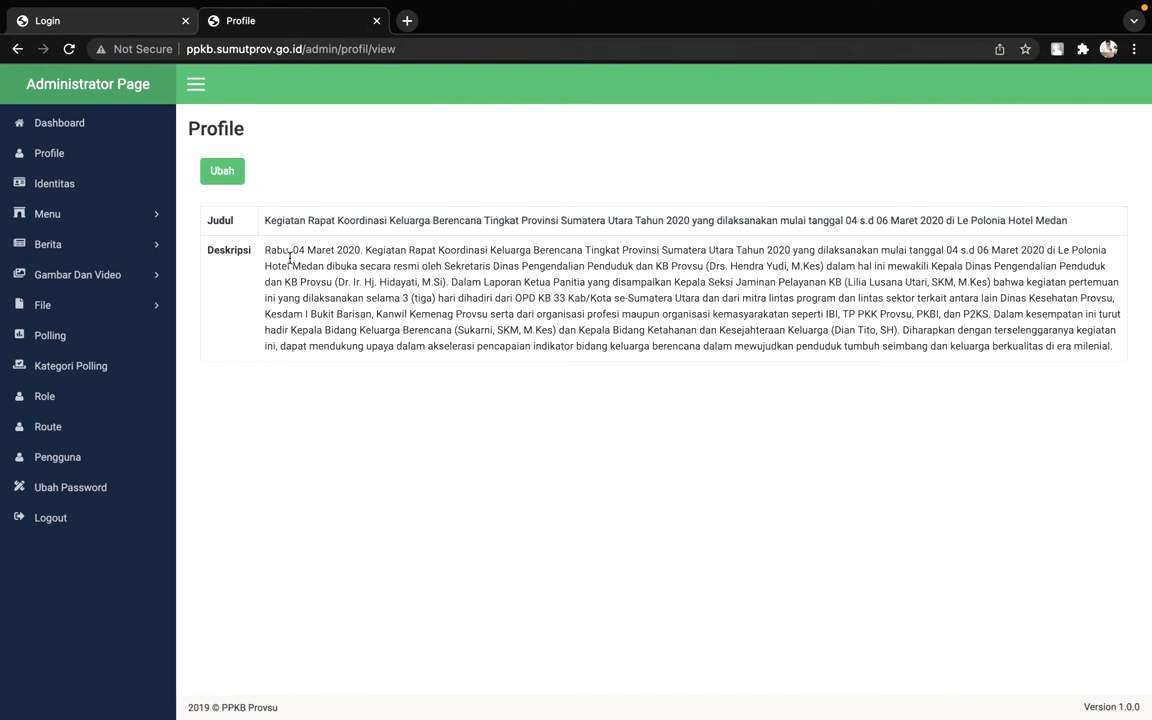
Open the Identitas record for editing and submit the update with its fields left as they are
click(100, 191)
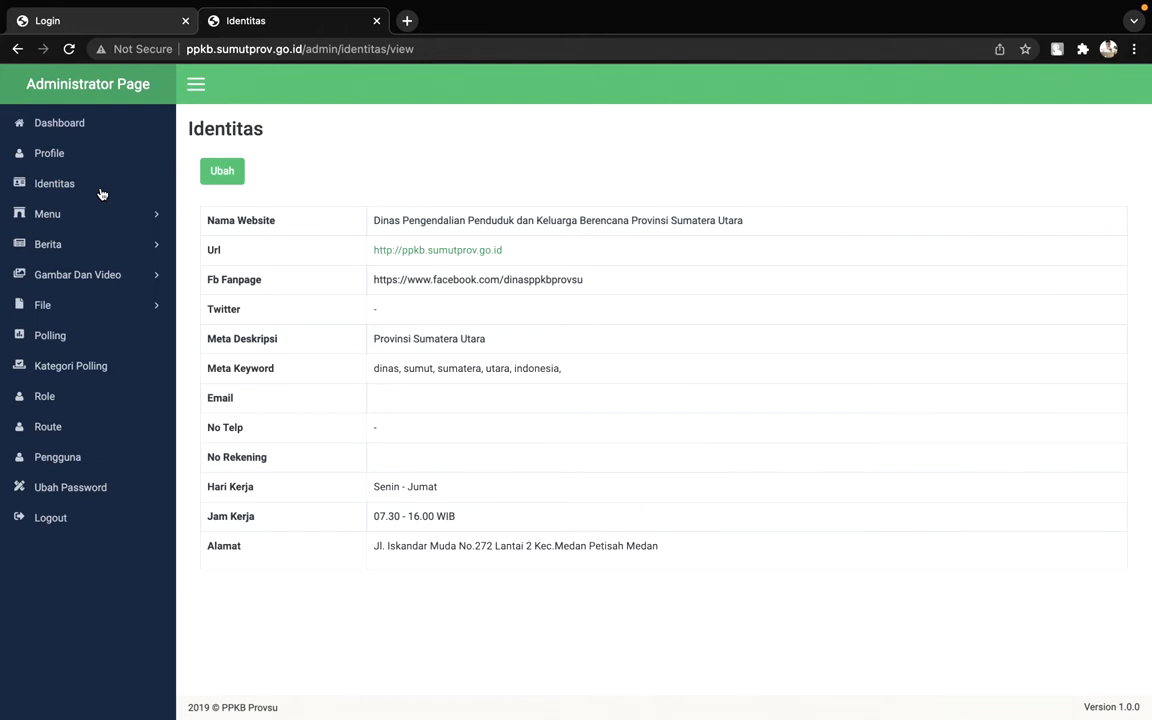
click(230, 183)
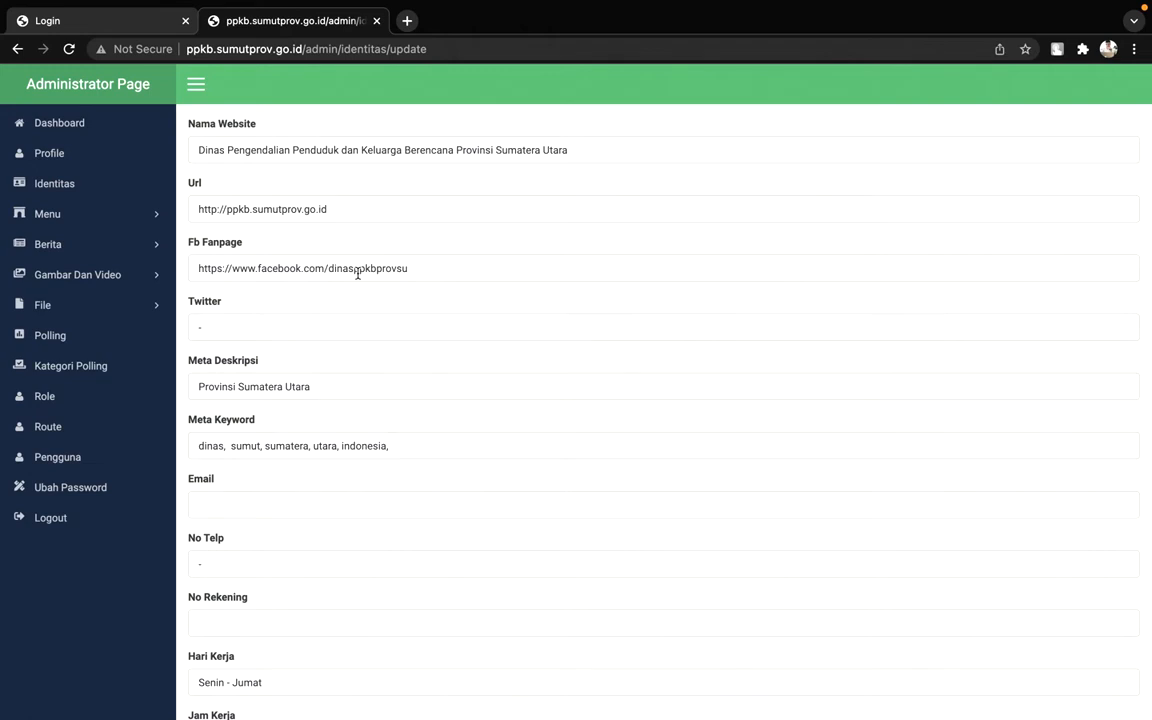
scroll(357, 273, down, 5)
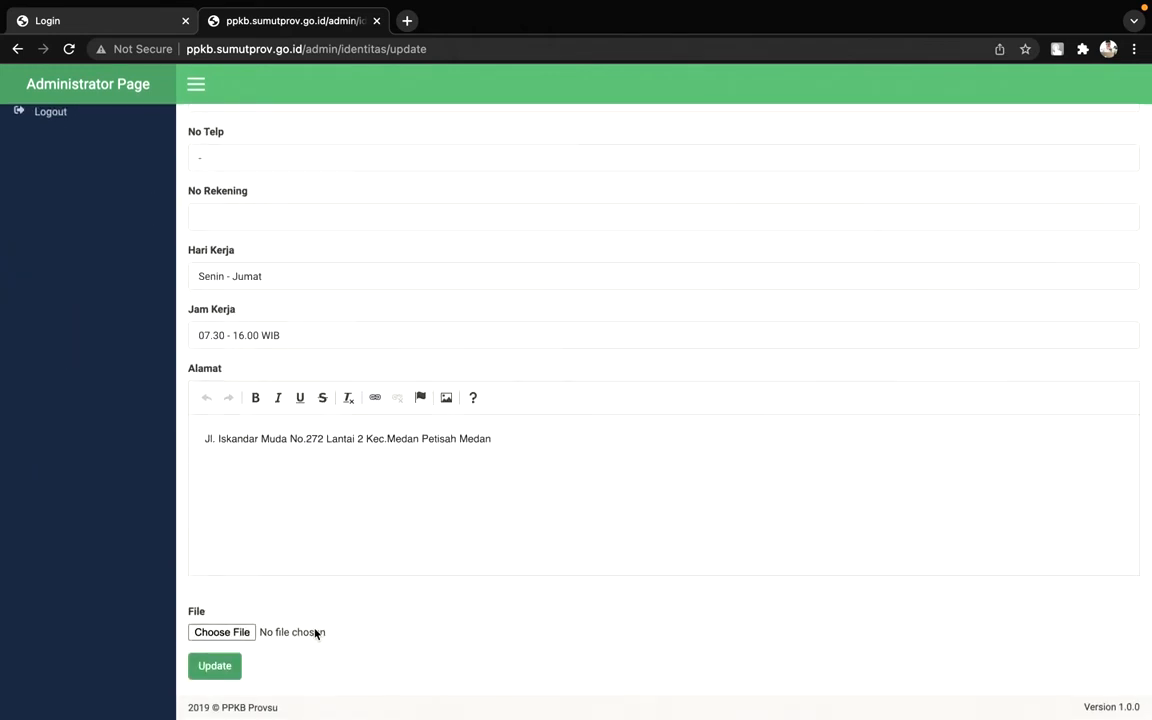
click(215, 666)
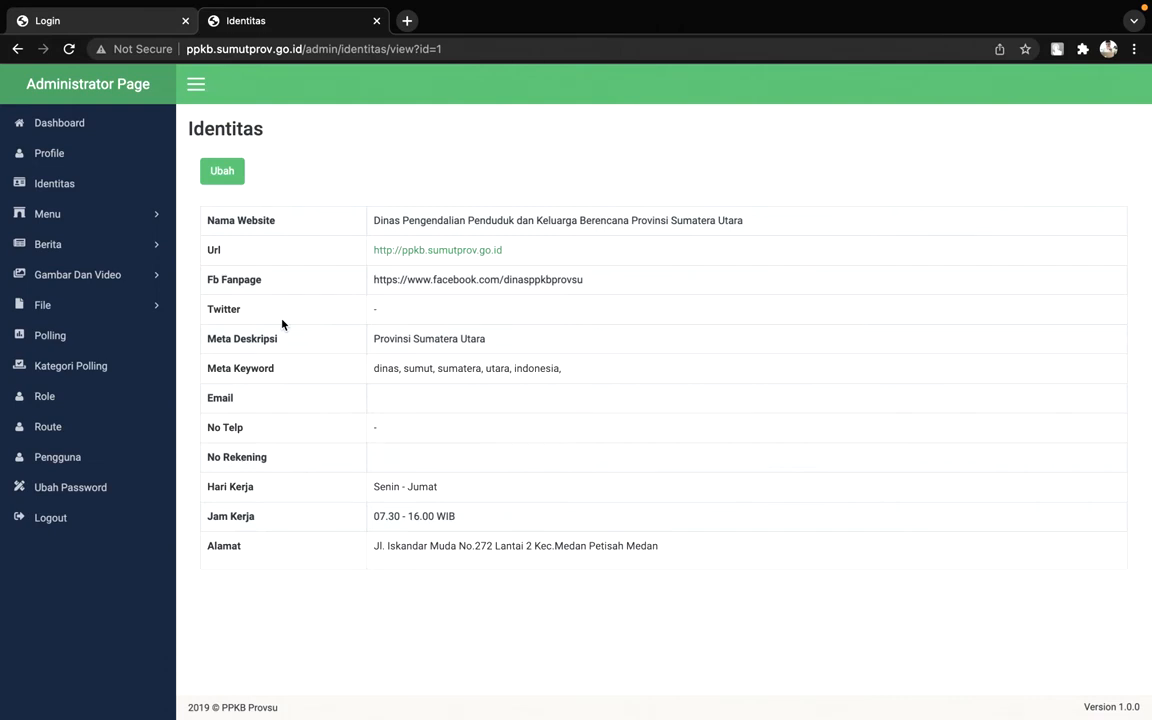
Open the listing of the website's menus
click(119, 226)
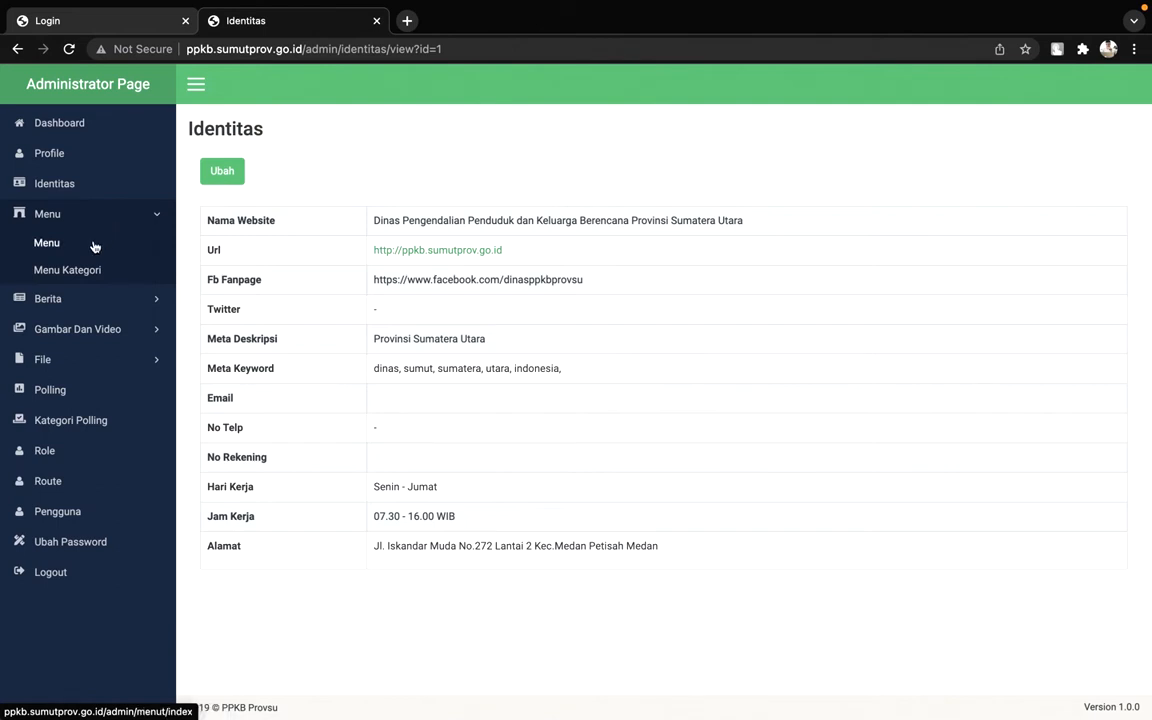
click(93, 246)
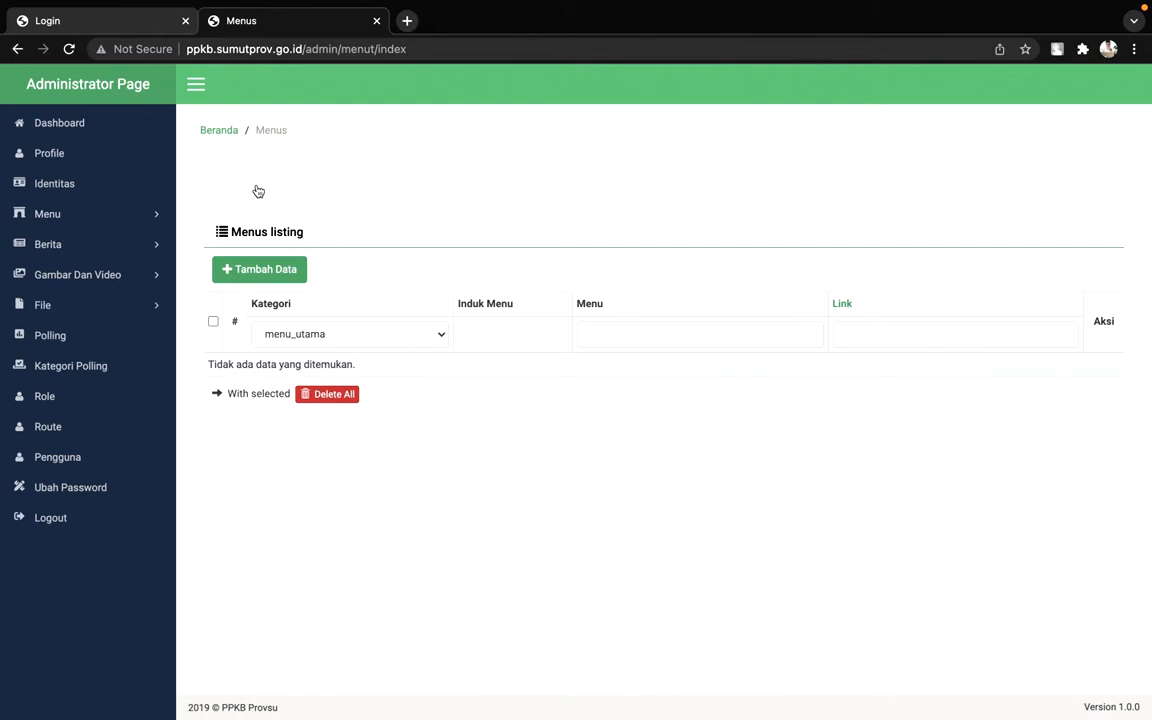
Start a new article from the Artikel listing and look over its title, category, content and image fields
click(101, 252)
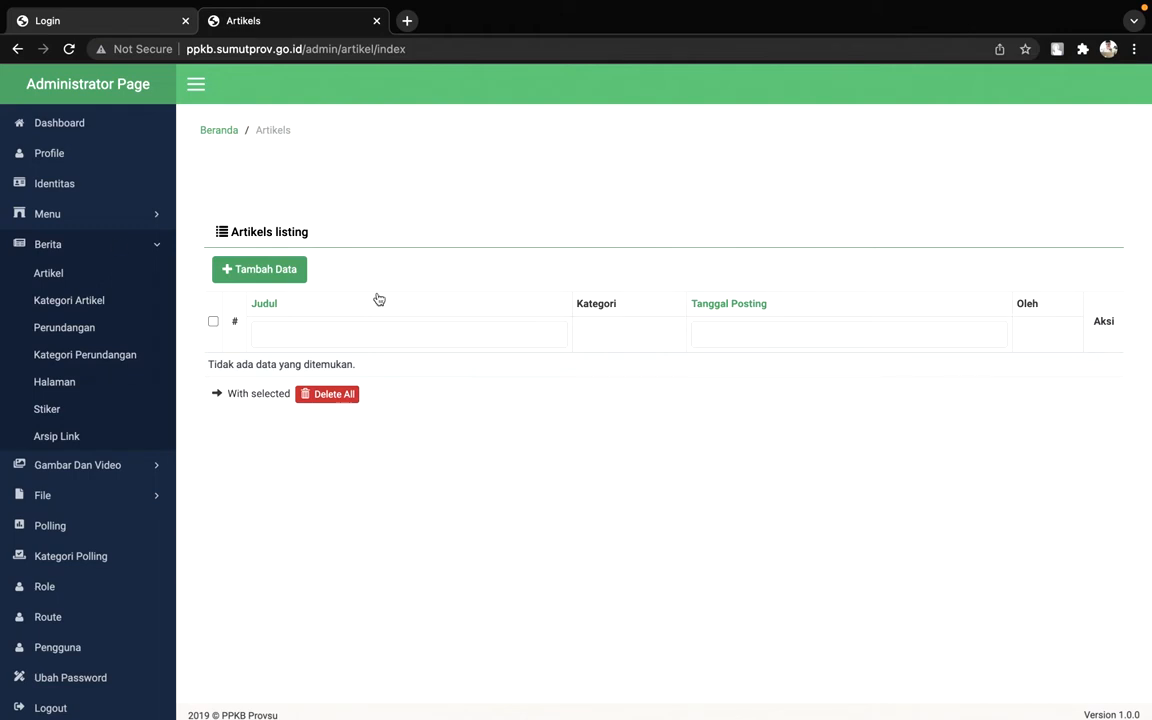
click(286, 275)
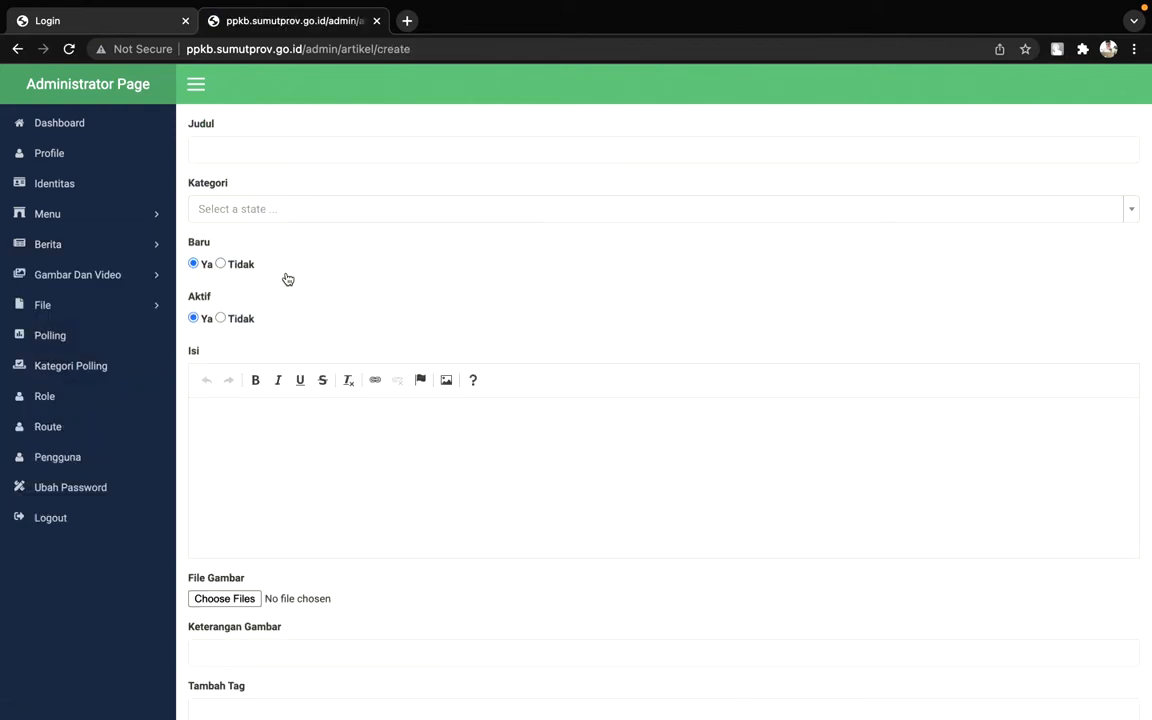
click(265, 154)
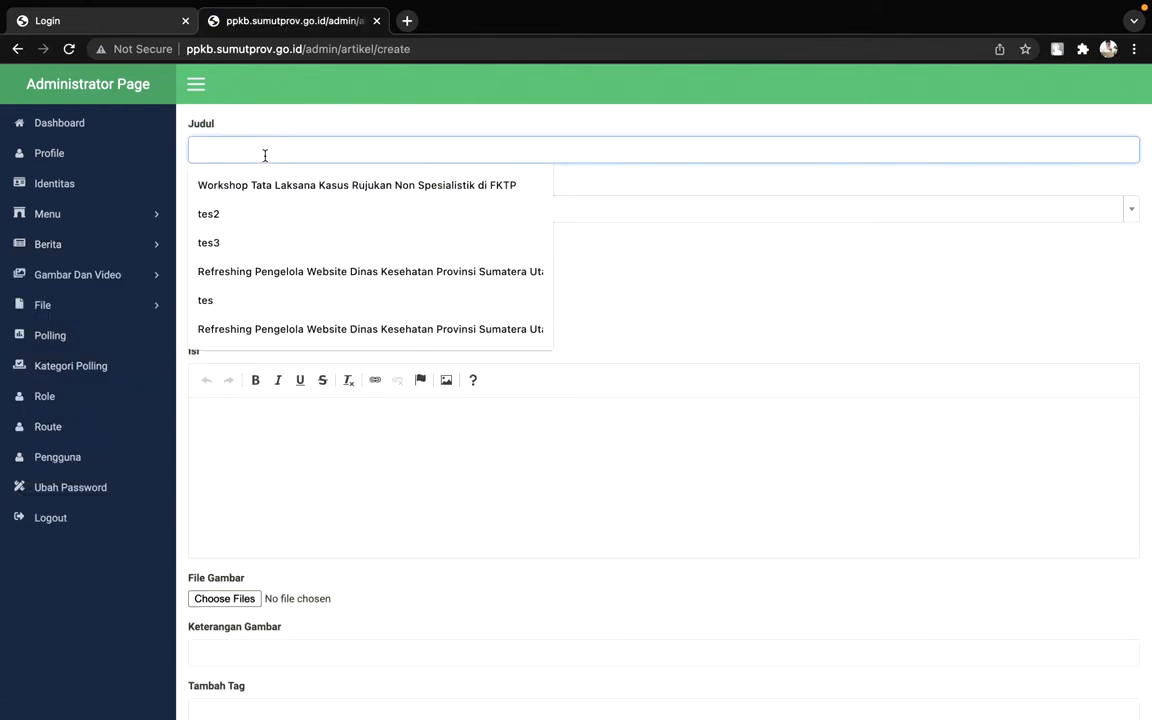
click(319, 212)
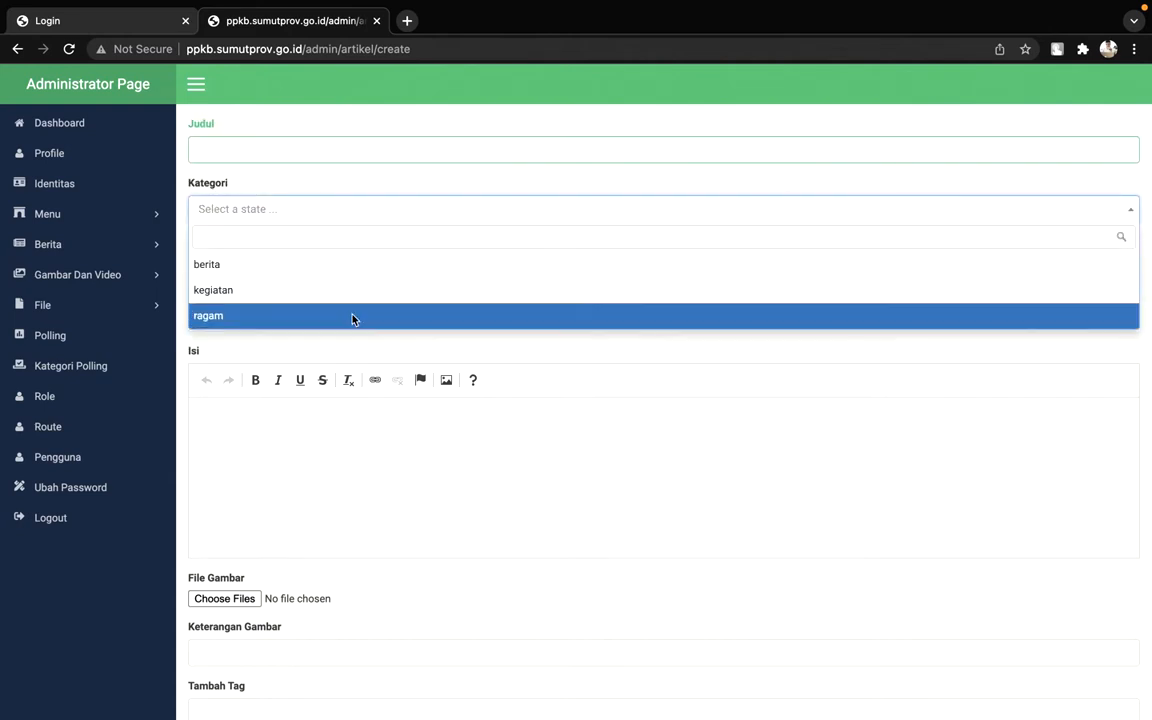
click(399, 360)
scroll(369, 347, down, 1)
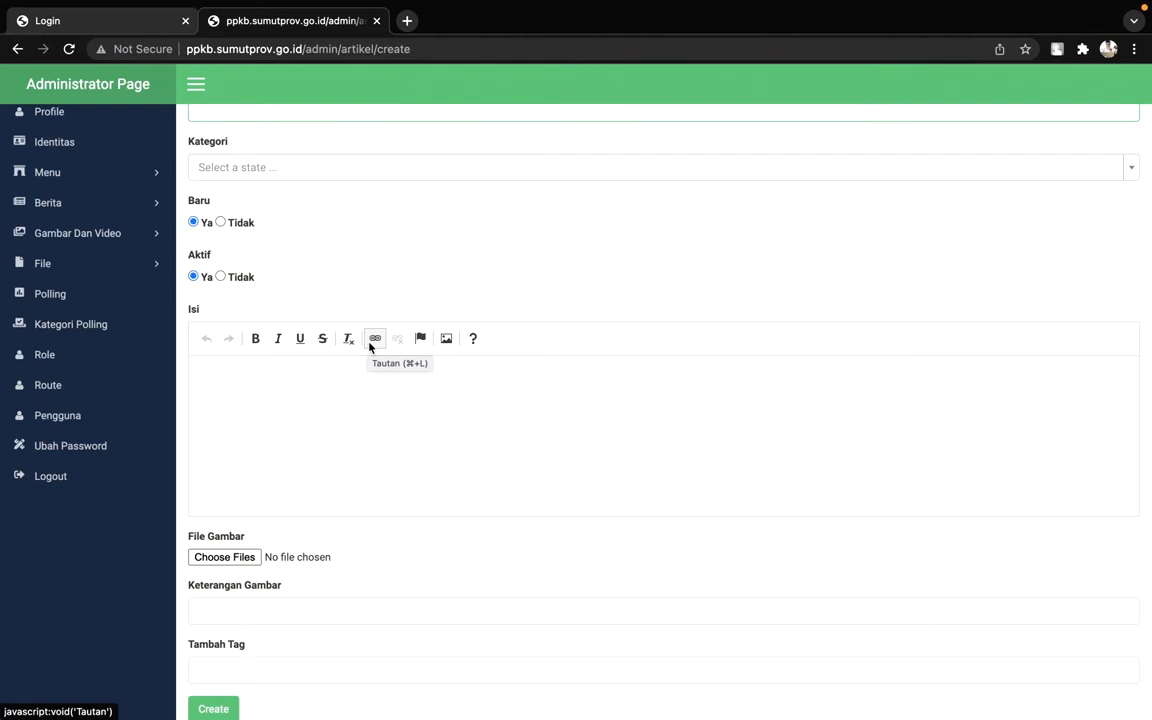
scroll(359, 369, down, 1)
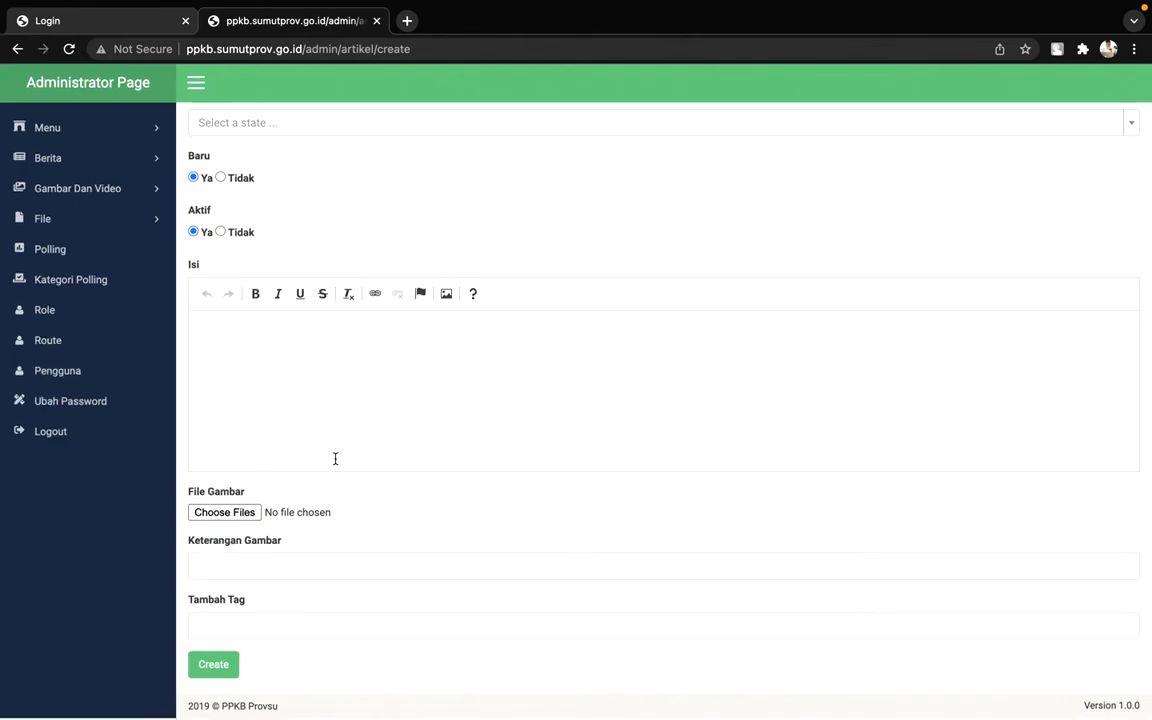
Add the tag "headun" to the new article
click(331, 636)
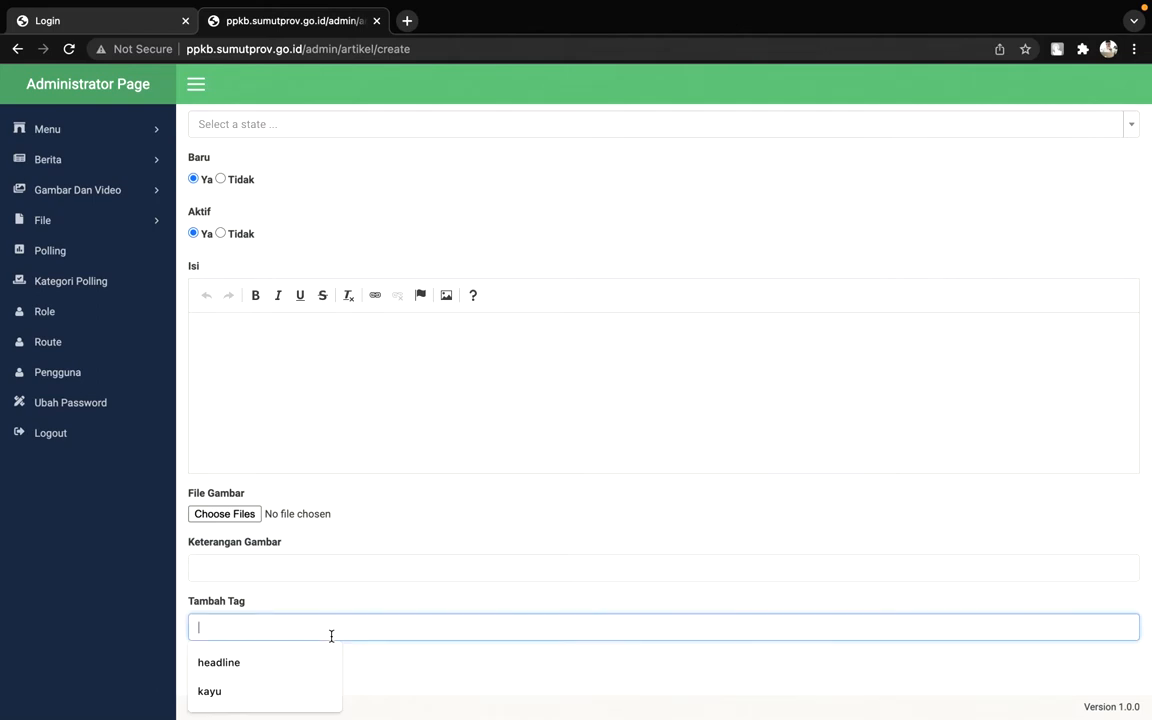
text(headun)
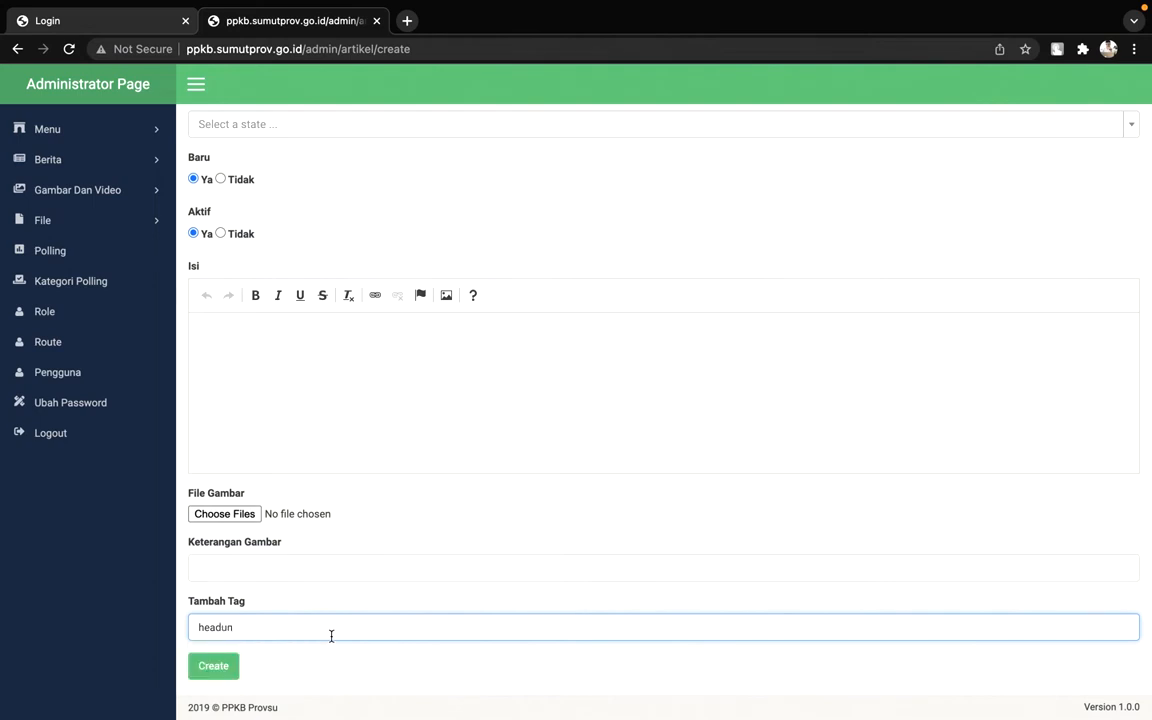
key(Return)
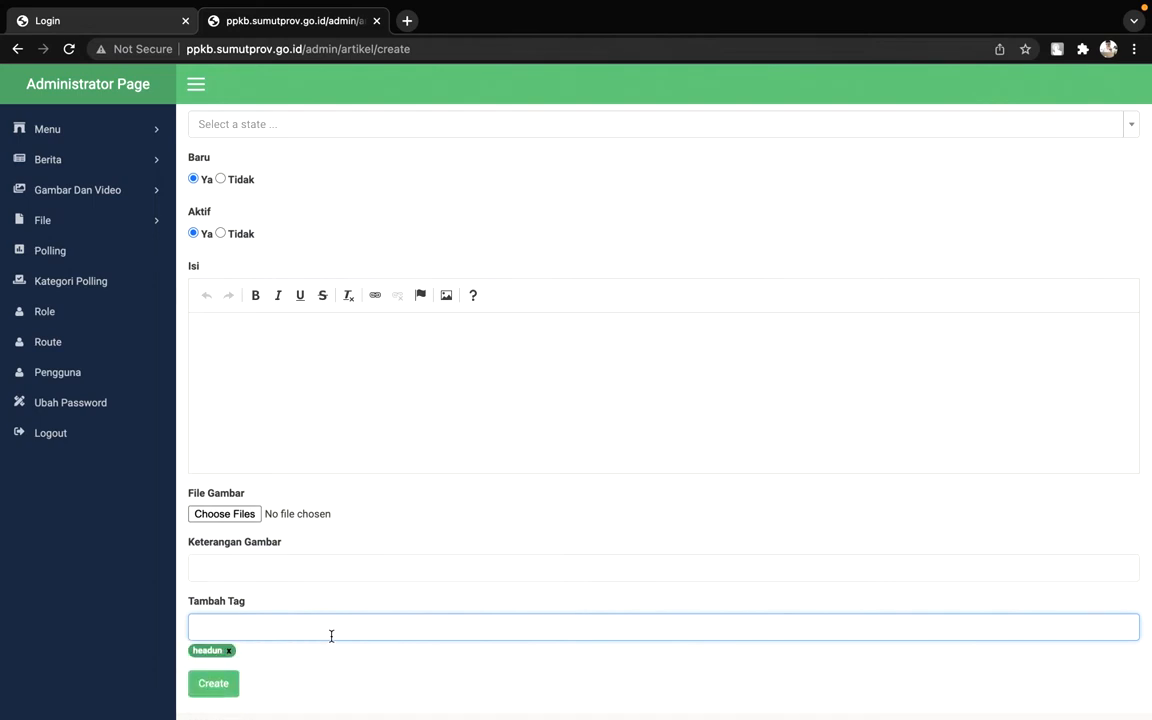
scroll(260, 655, down, 1)
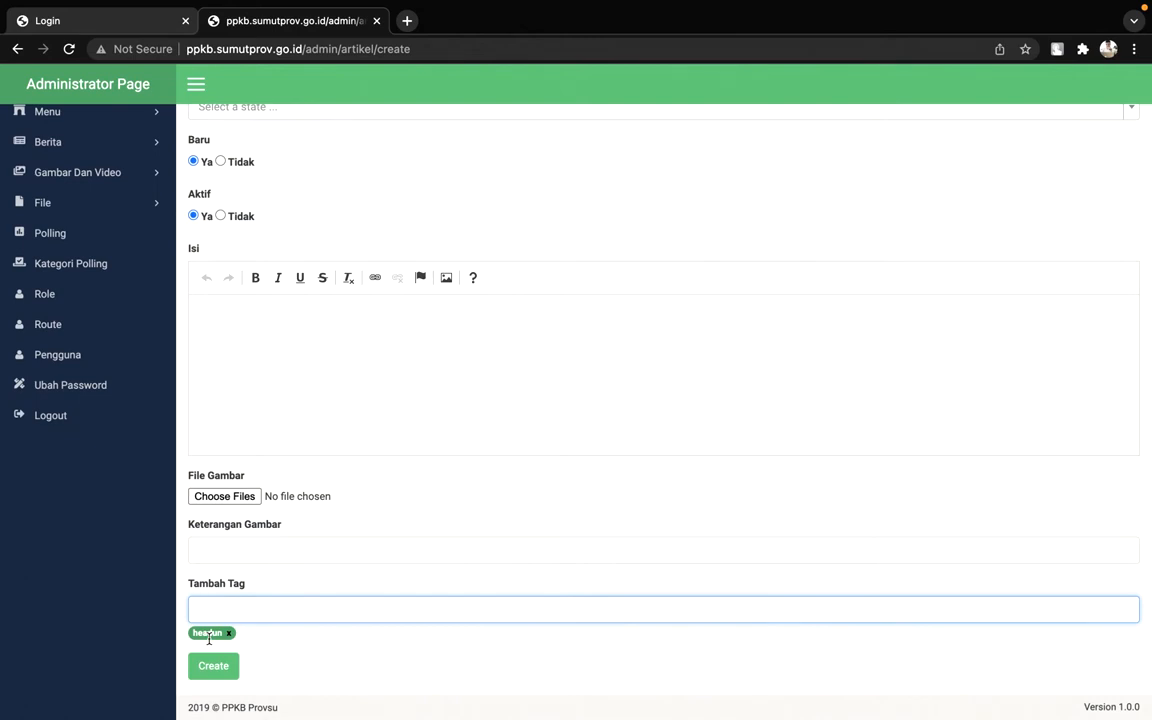
click(209, 638)
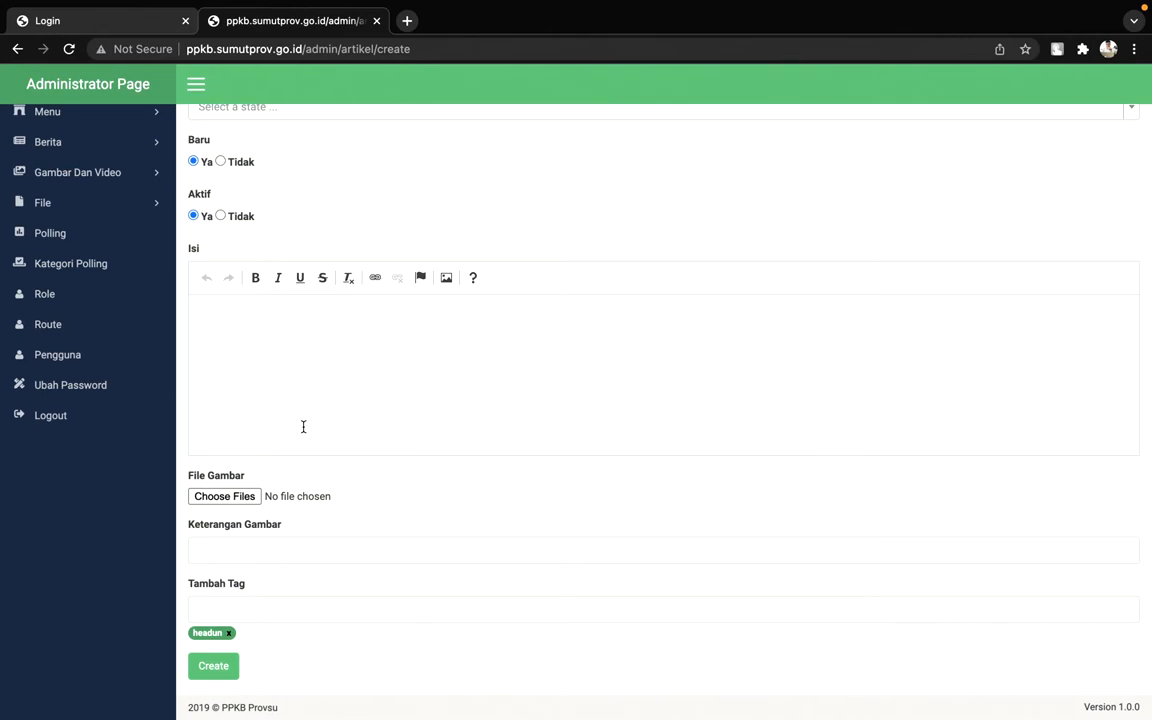
Title the new article "tes tambah artikel" and assign it to the berita category
scroll(303, 427, up, 2)
scroll(303, 427, down, 2)
scroll(303, 427, up, 2)
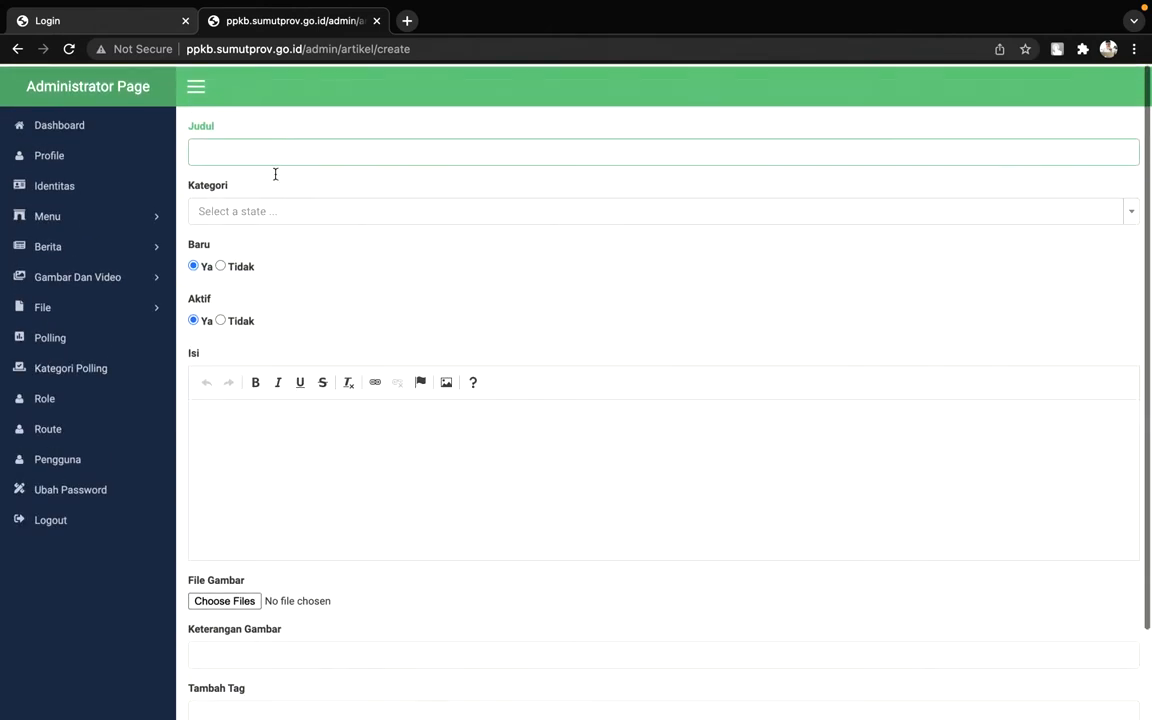
scroll(342, 509, down, 3)
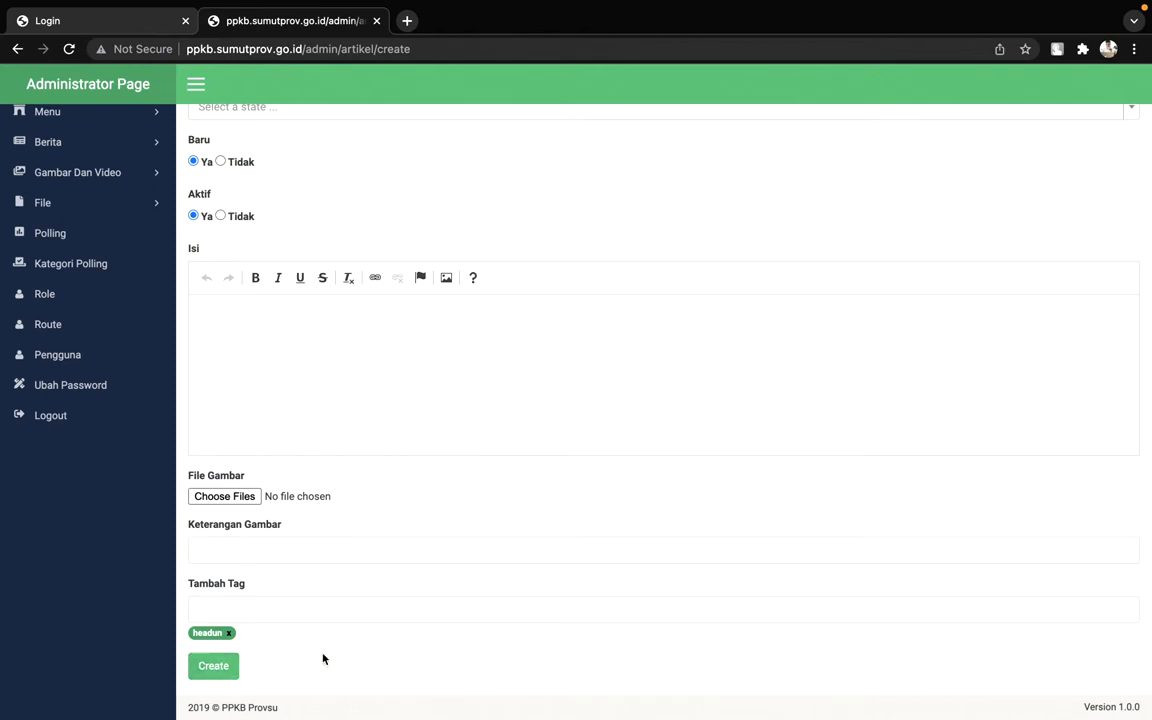
scroll(368, 378, up, 5)
click(242, 150)
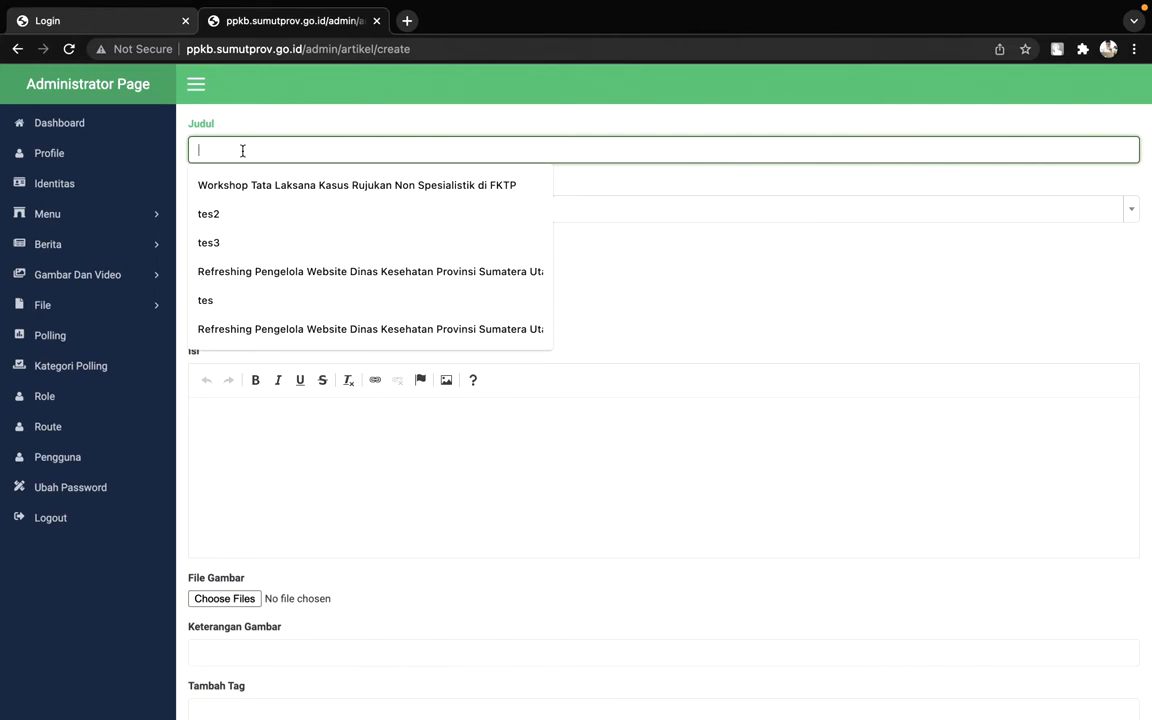
text(tes tamah)
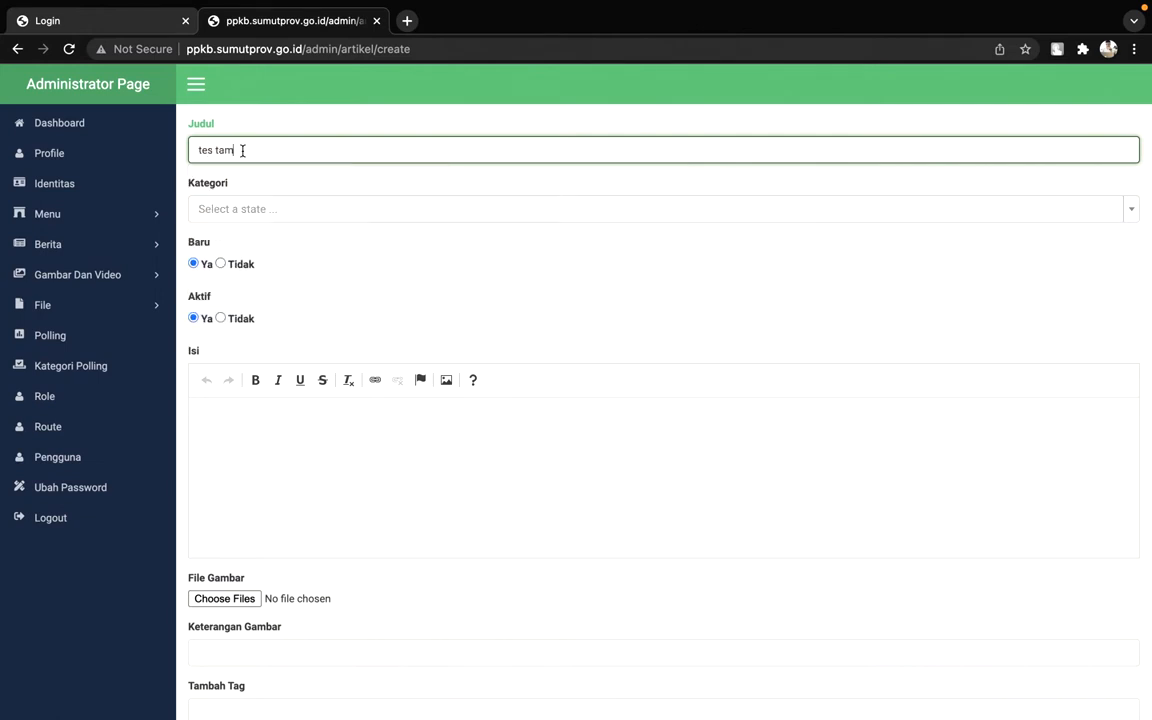
key(BackSpace)
key(BackSpace)
text(bah artikel)
click(278, 212)
click(301, 270)
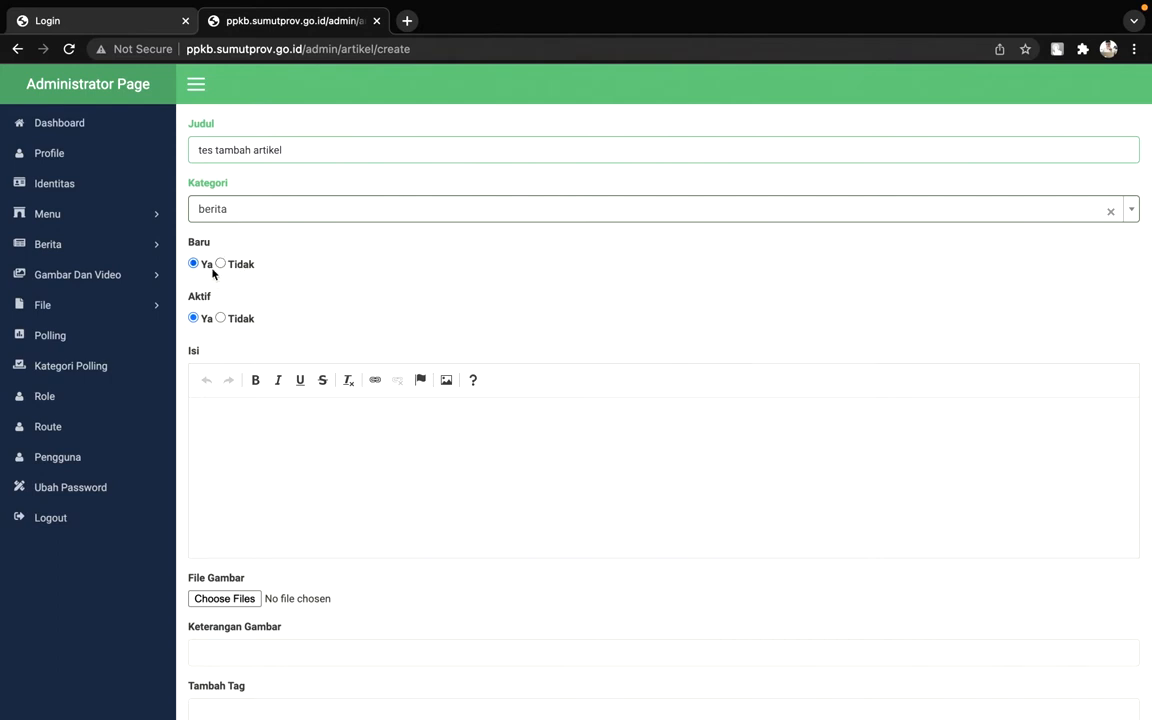
Write "berita perampokan pada siang hari di kantor desa" as the new article's content
scroll(239, 481, down, 2)
click(275, 432)
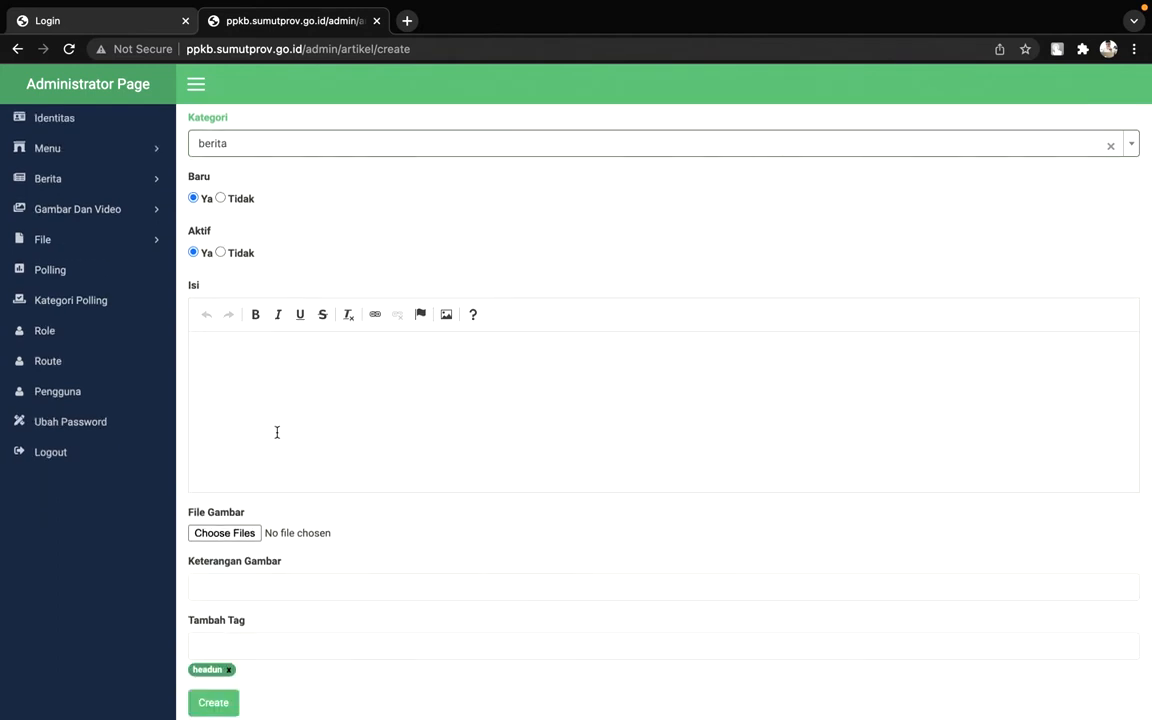
text(beriuta)
key(BackSpace)
key(BackSpace)
key(BackSpace)
text(ta pera)
key(BackSpace)
text(ampokan )
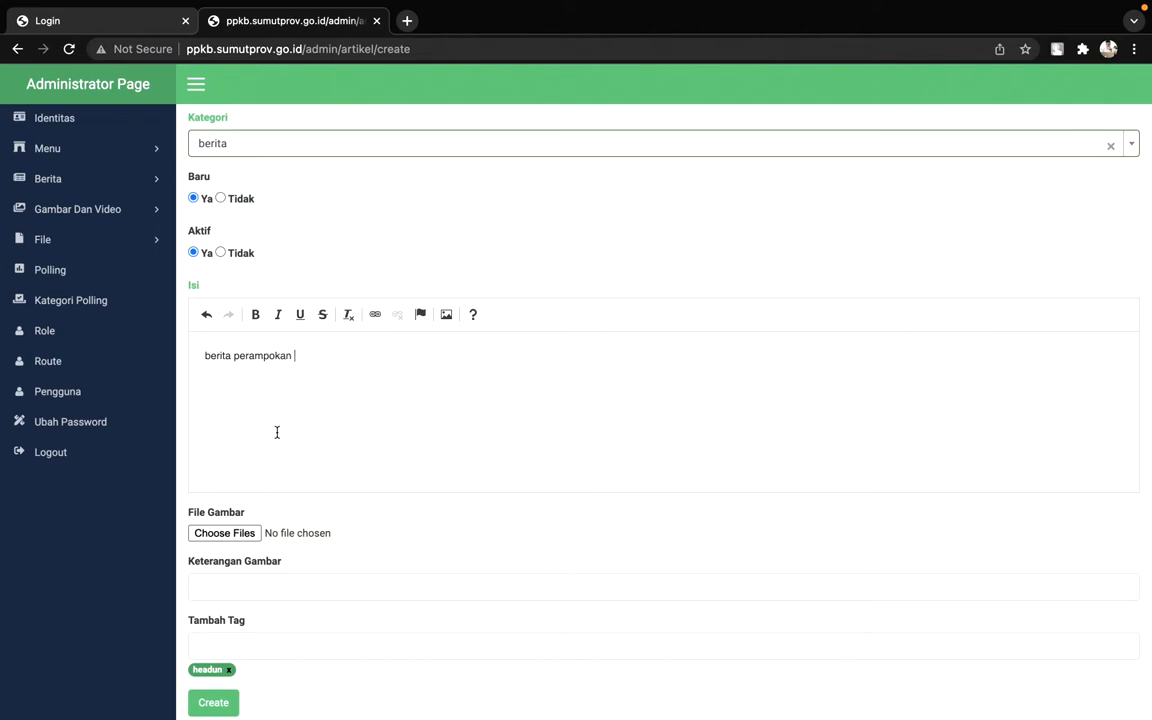
text(pada sinag)
key(BackSpace)
key(BackSpace)
key(BackSpace)
key(BackSpace)
text(ang hari di kantor)
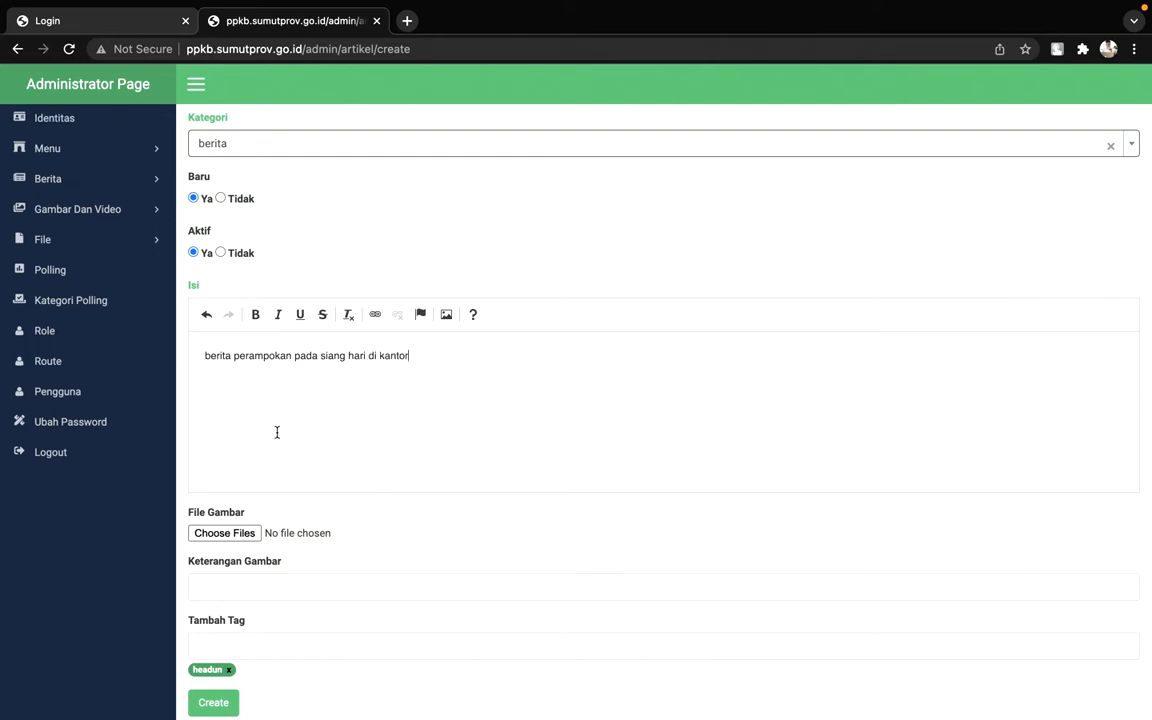
text( desa)
Attach the screenshot ending in 09.40.15 from Downloads to the article and caption it "gambar kejadian"
scroll(262, 495, down, 1)
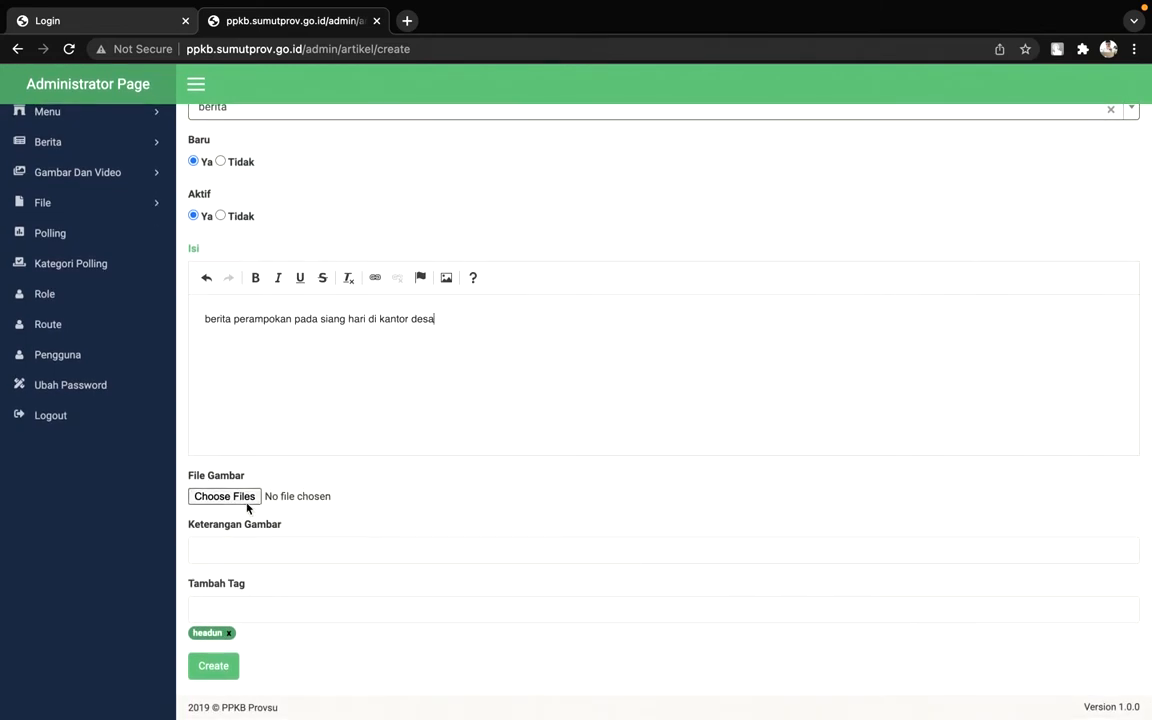
click(243, 504)
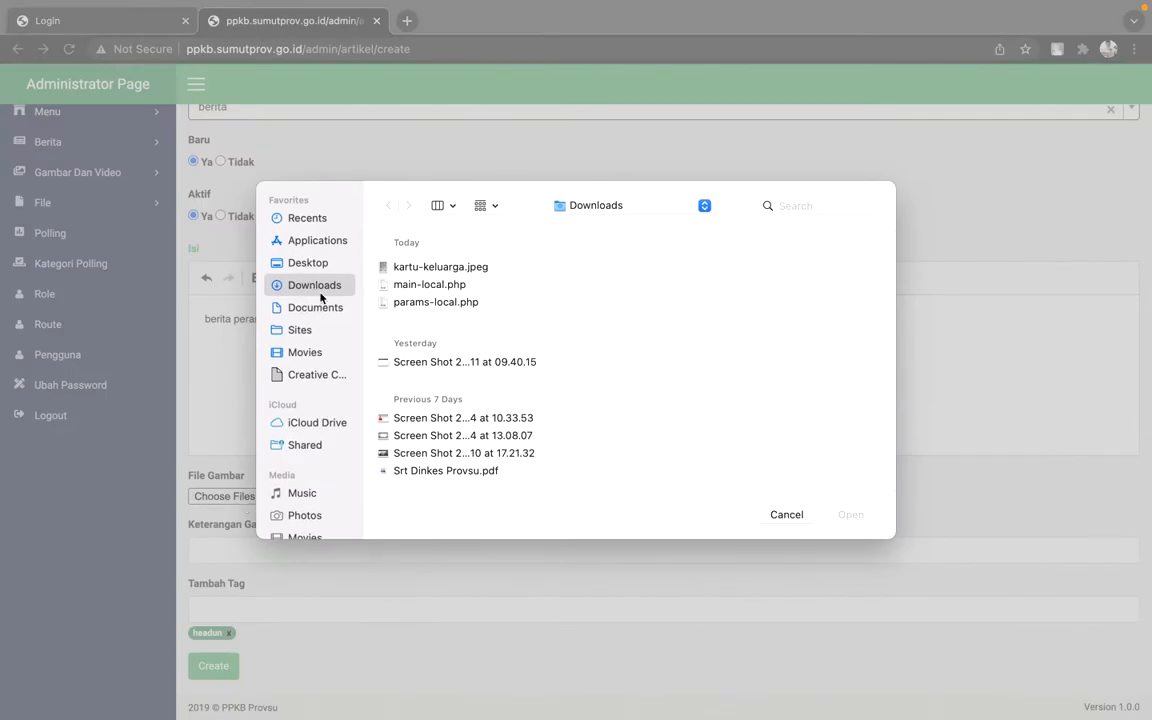
double_click(440, 361)
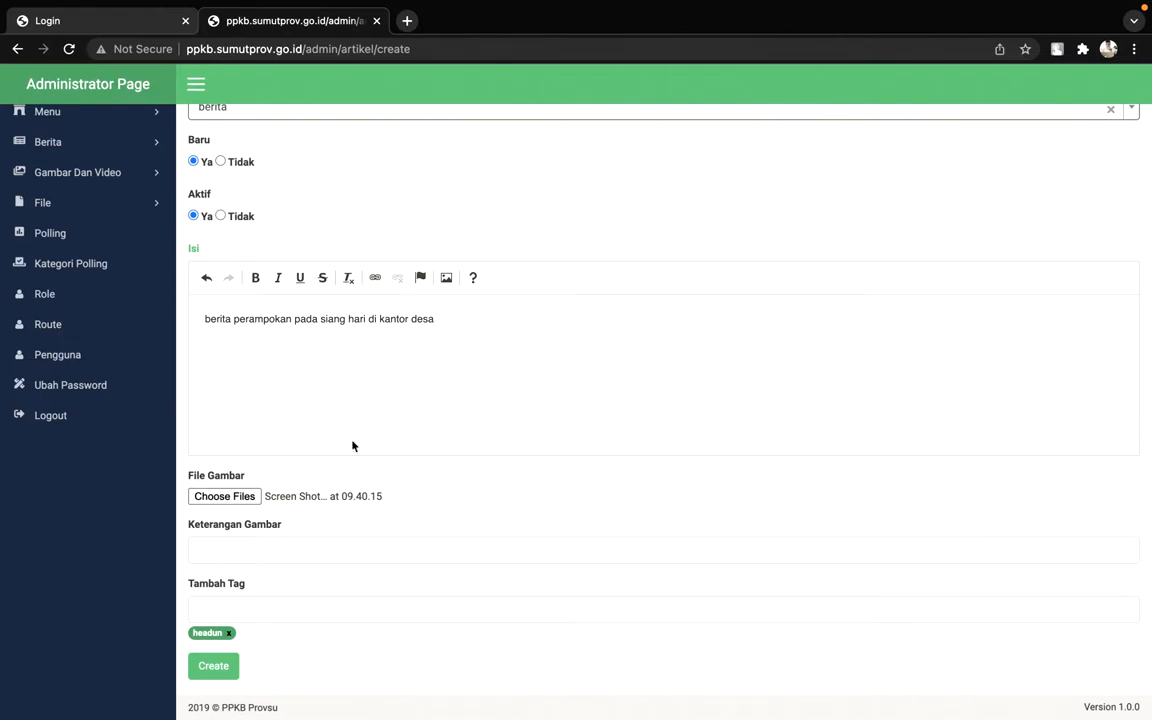
click(344, 561)
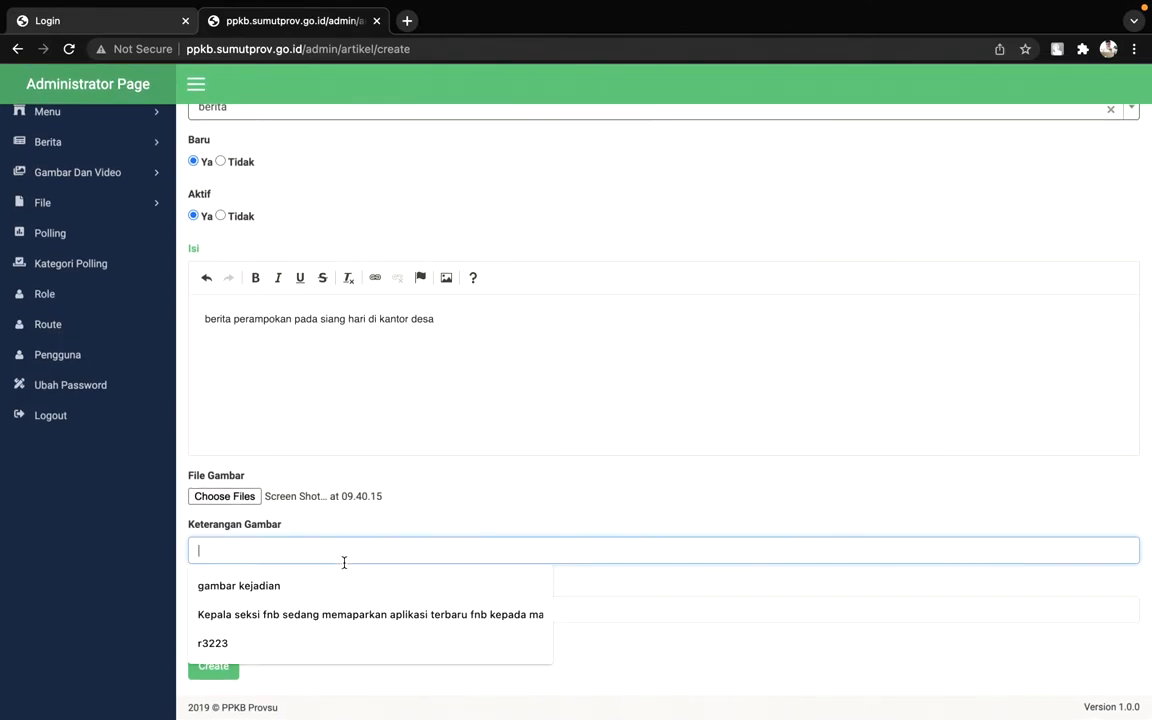
click(334, 586)
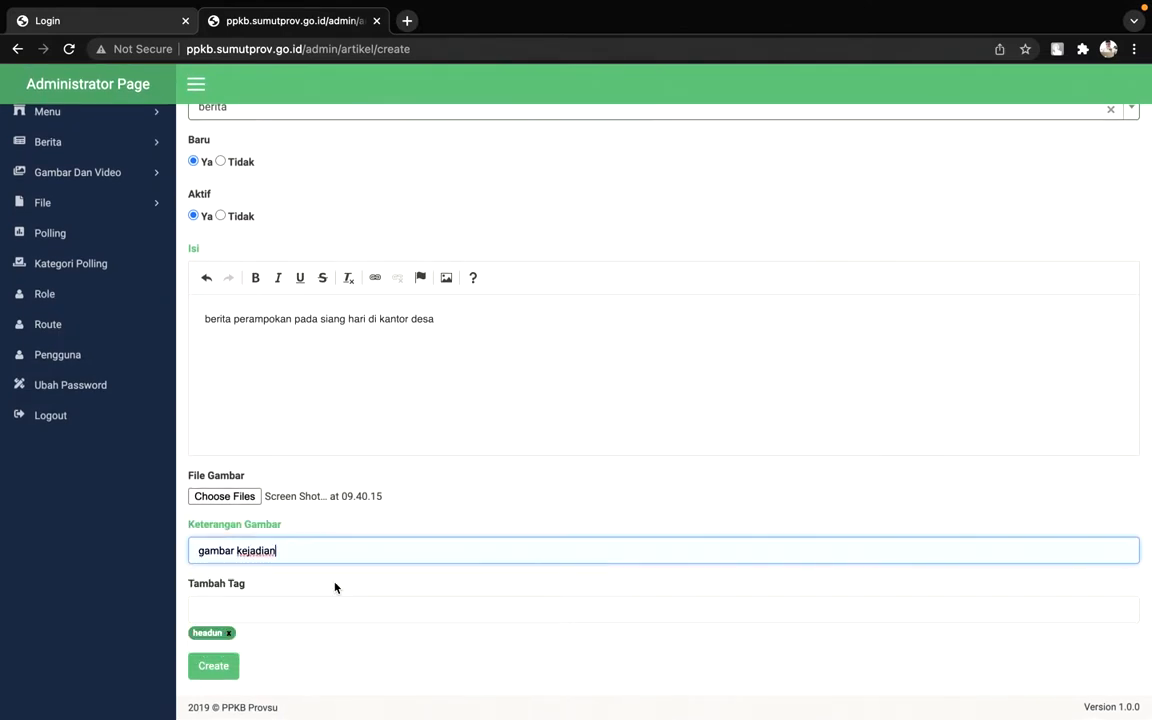
Add the tag "perampokan" to the article and create it
click(342, 616)
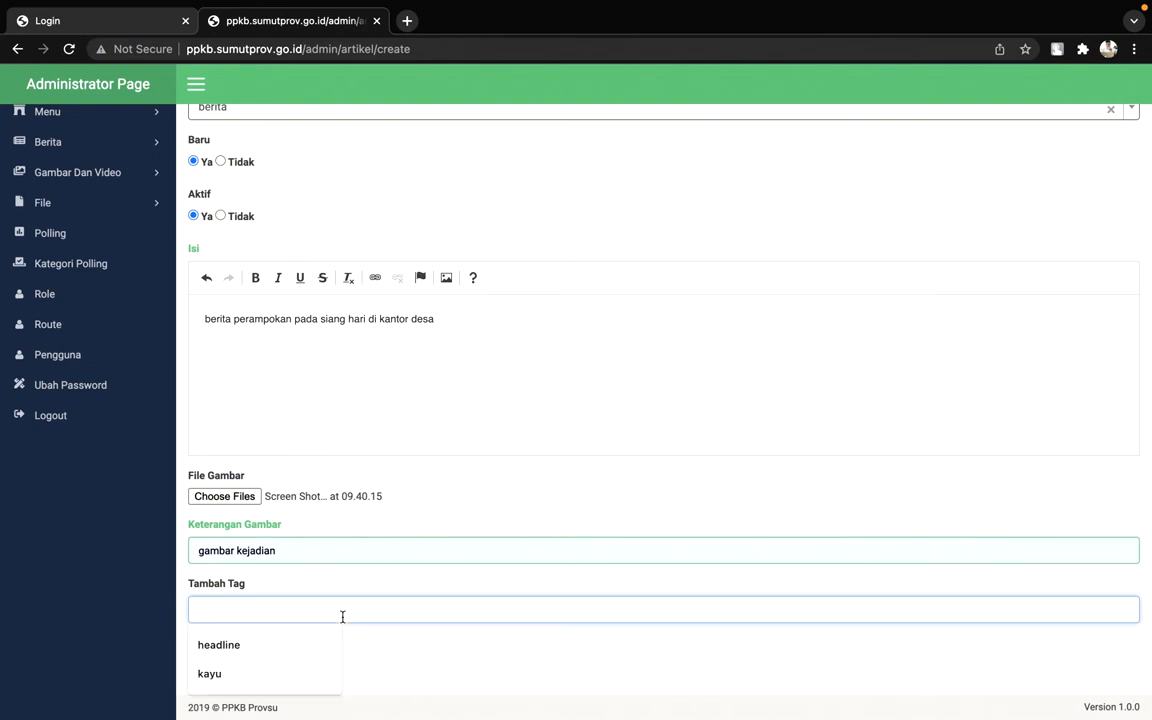
text(peramporan)
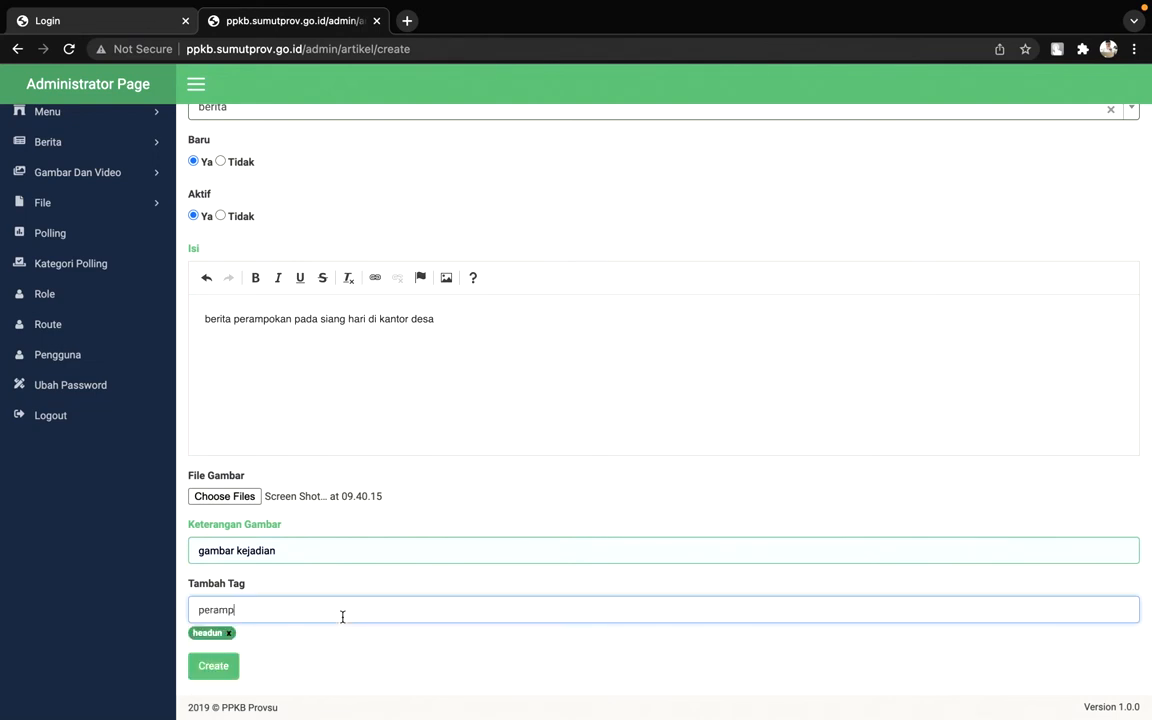
key(BackSpace)
key(BackSpace)
key(BackSpace)
text(kan)
key(Return)
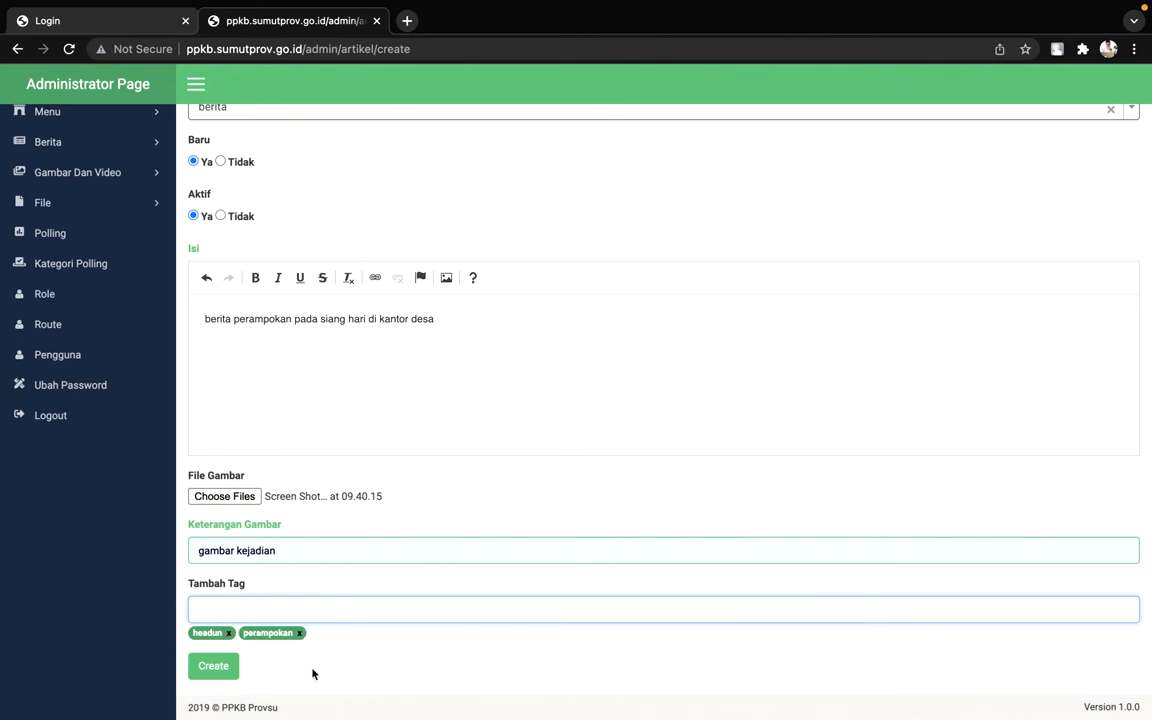
scroll(340, 497, up, 2)
scroll(340, 497, down, 2)
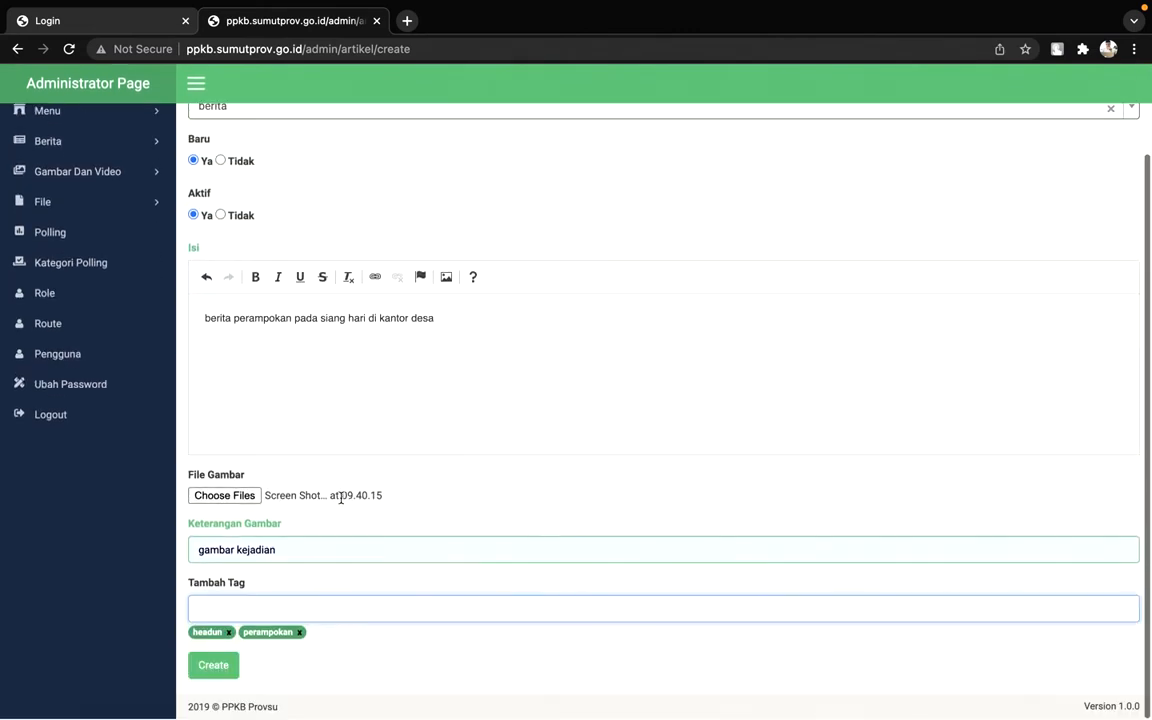
click(226, 667)
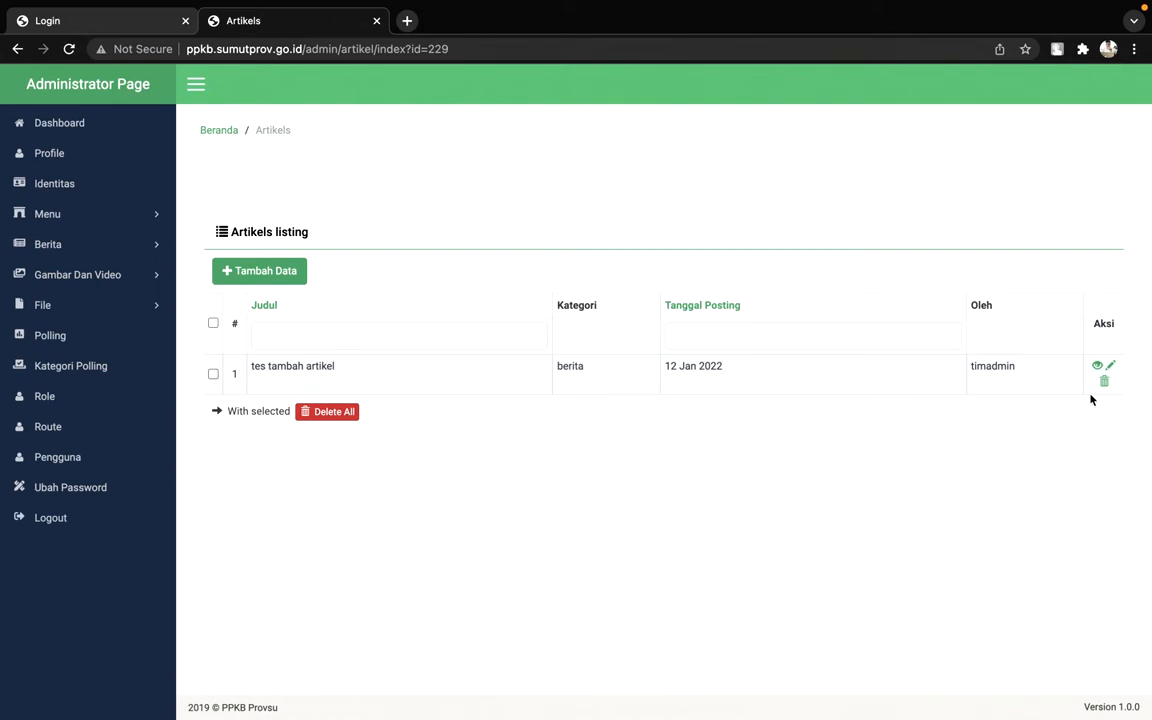
Open the Kategori Artikel listing and look over the form for a new article category, closing it without saving
click(130, 257)
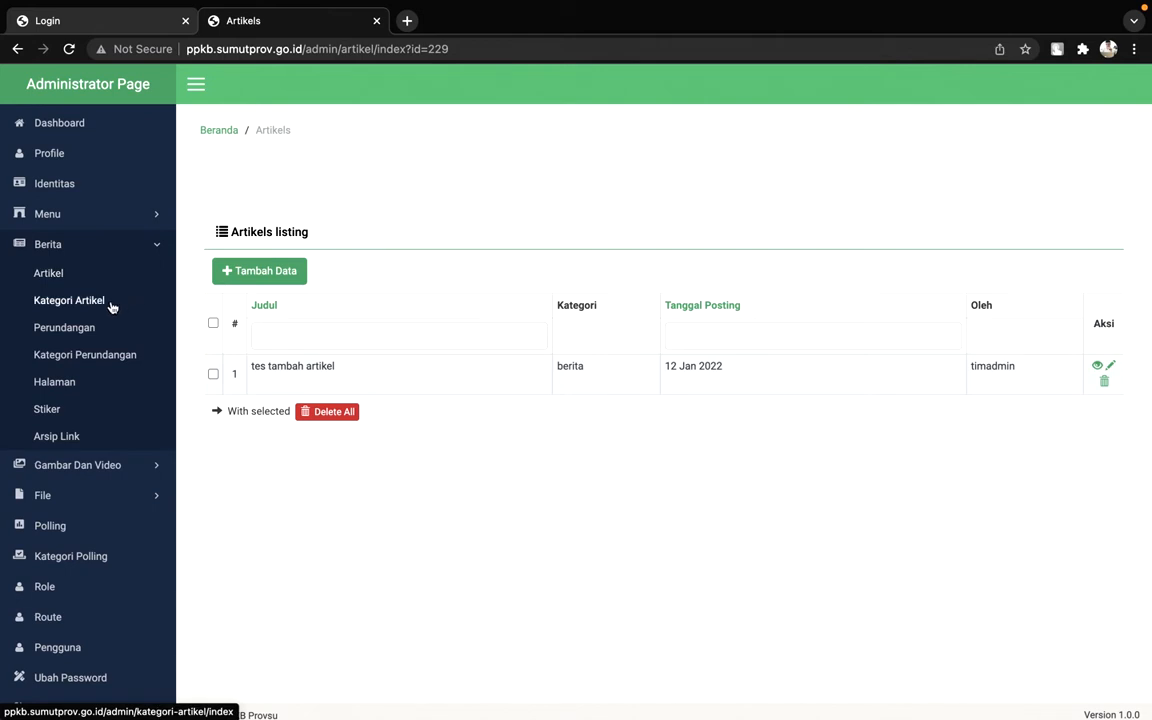
click(111, 306)
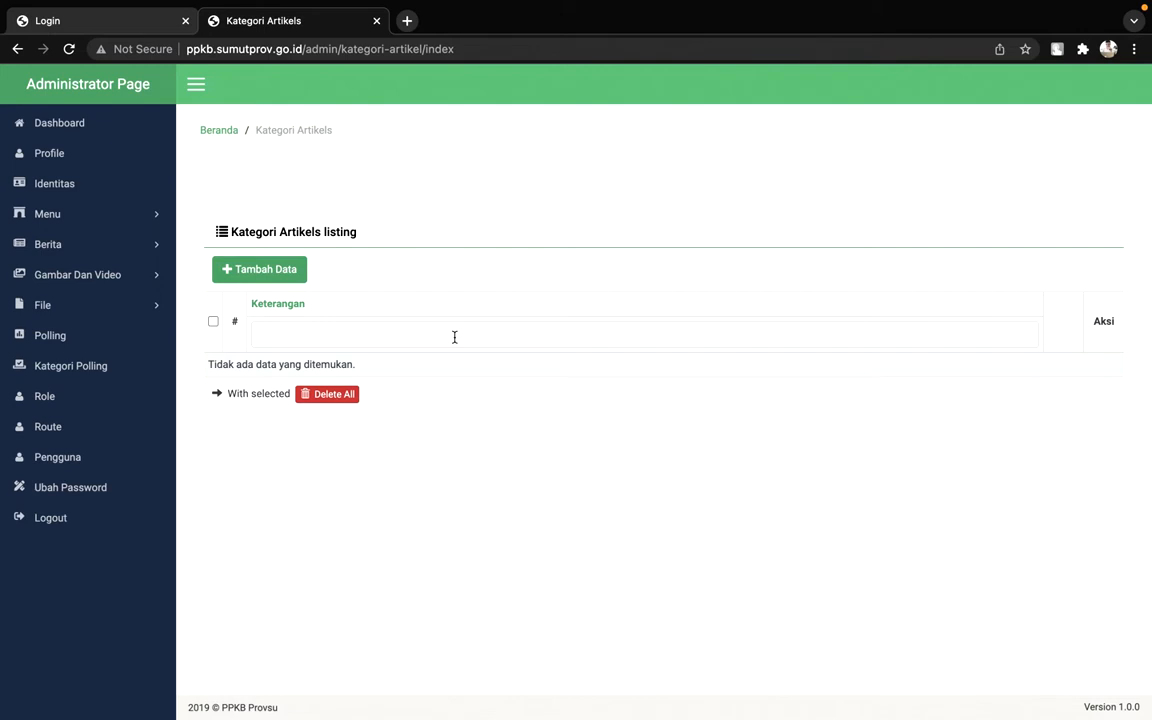
click(85, 252)
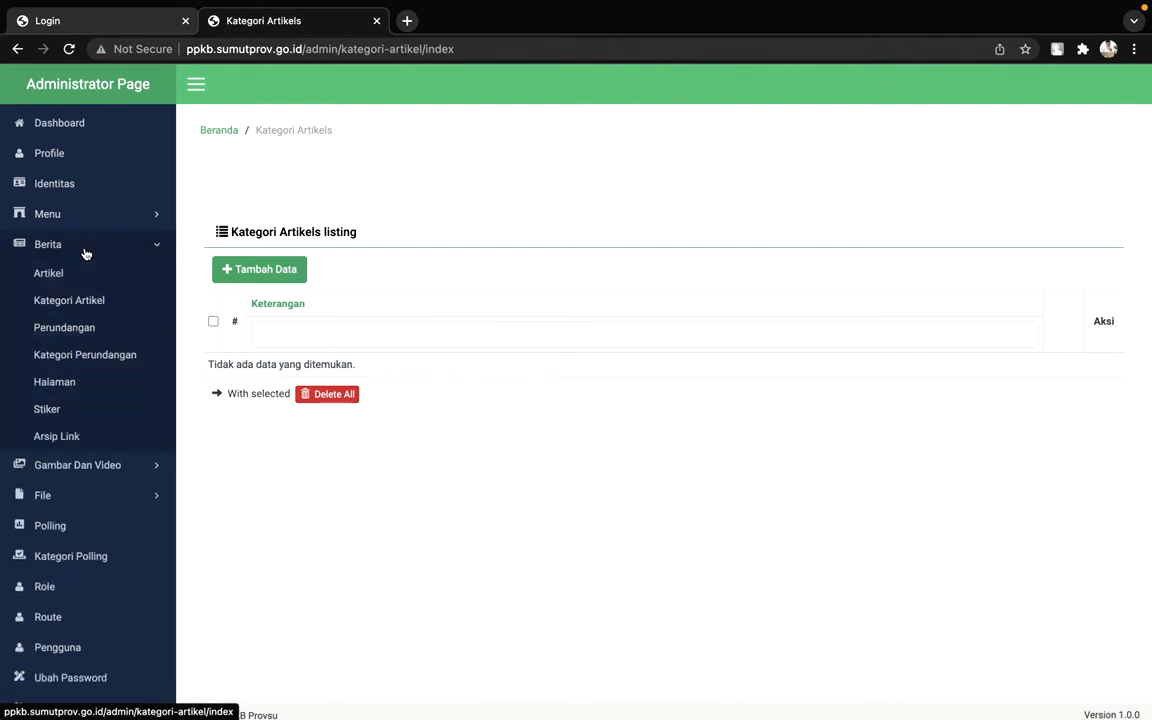
click(288, 272)
click(452, 181)
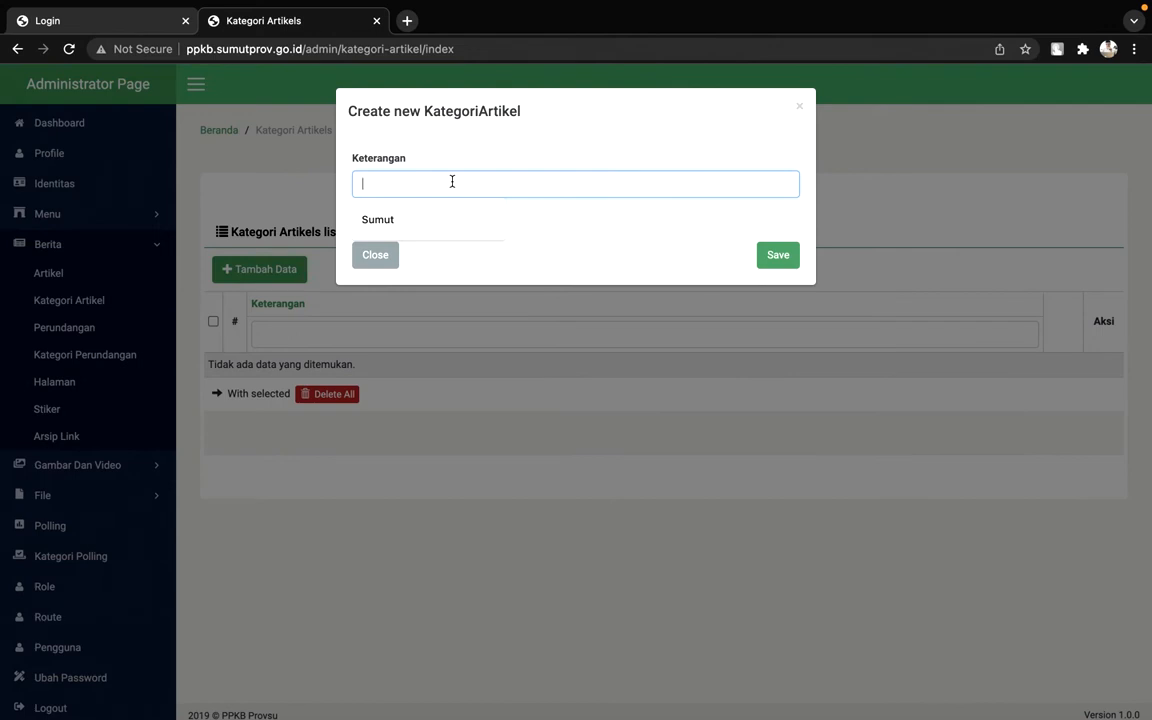
click(666, 265)
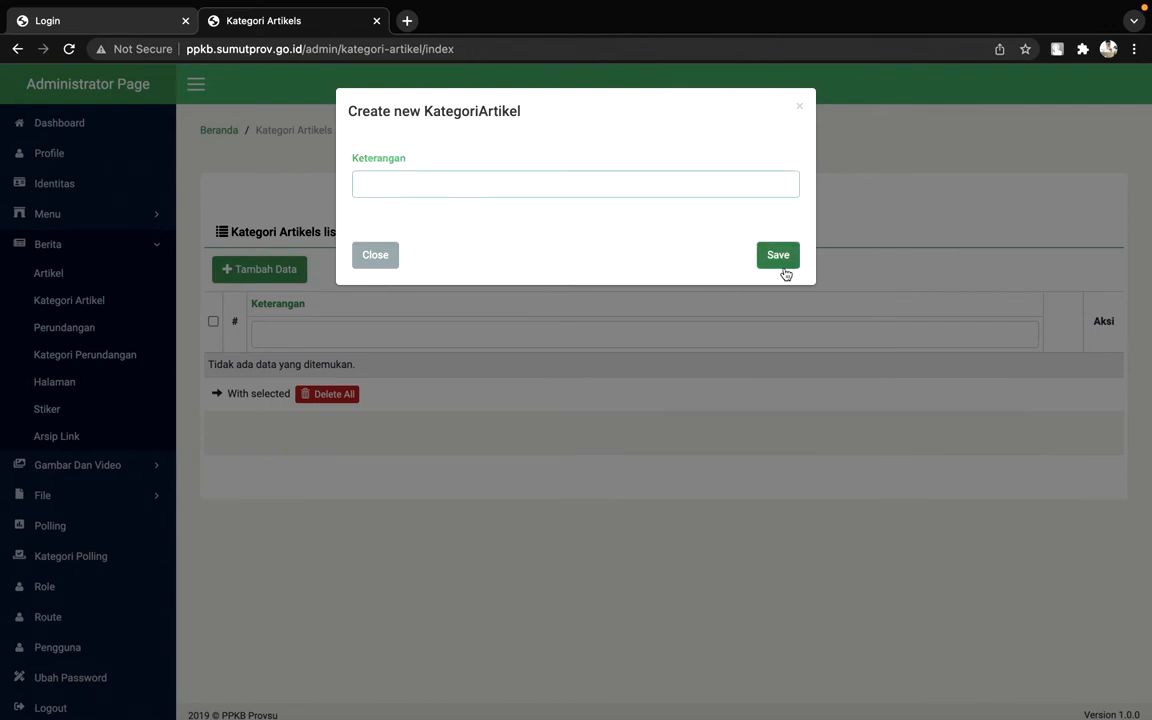
click(377, 257)
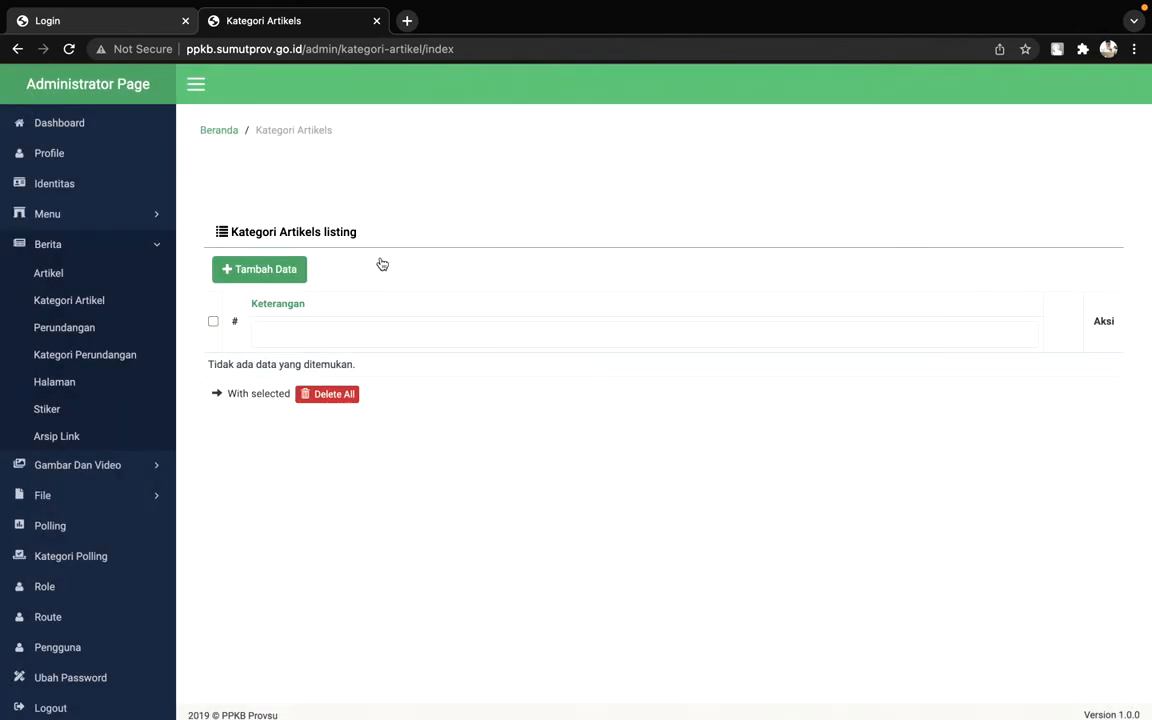
Start a new record from the Perundangan listing and look over its title, category, content, file, caption and tag fields
click(124, 334)
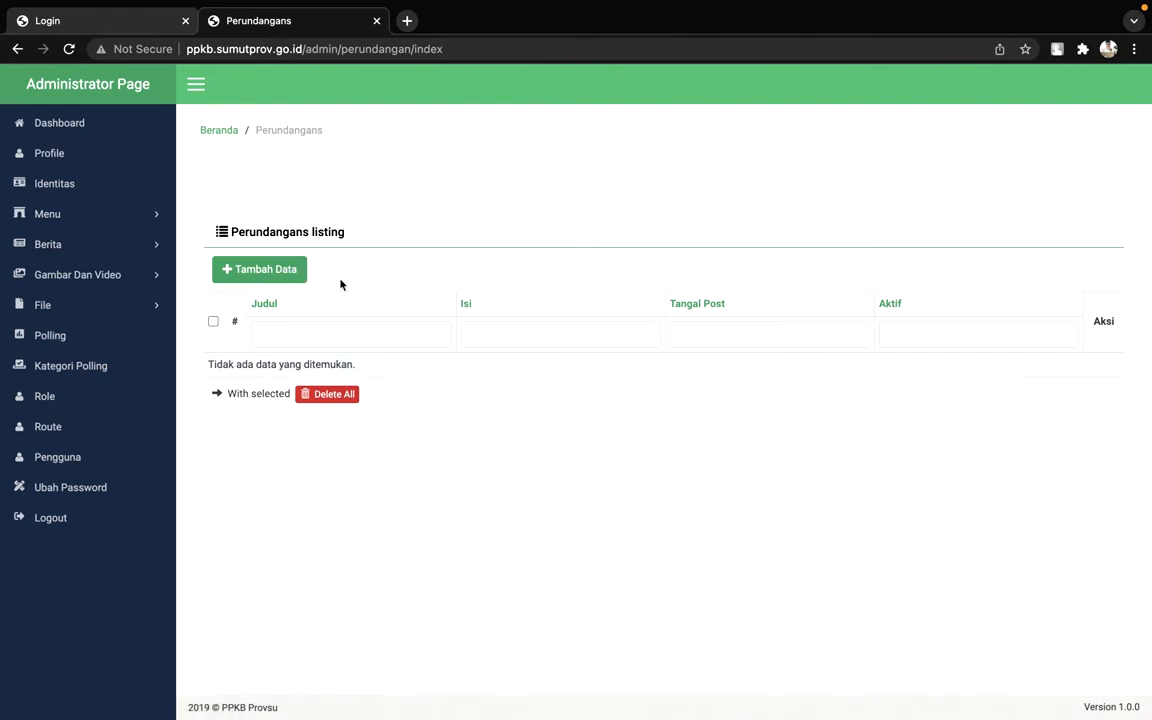
click(284, 283)
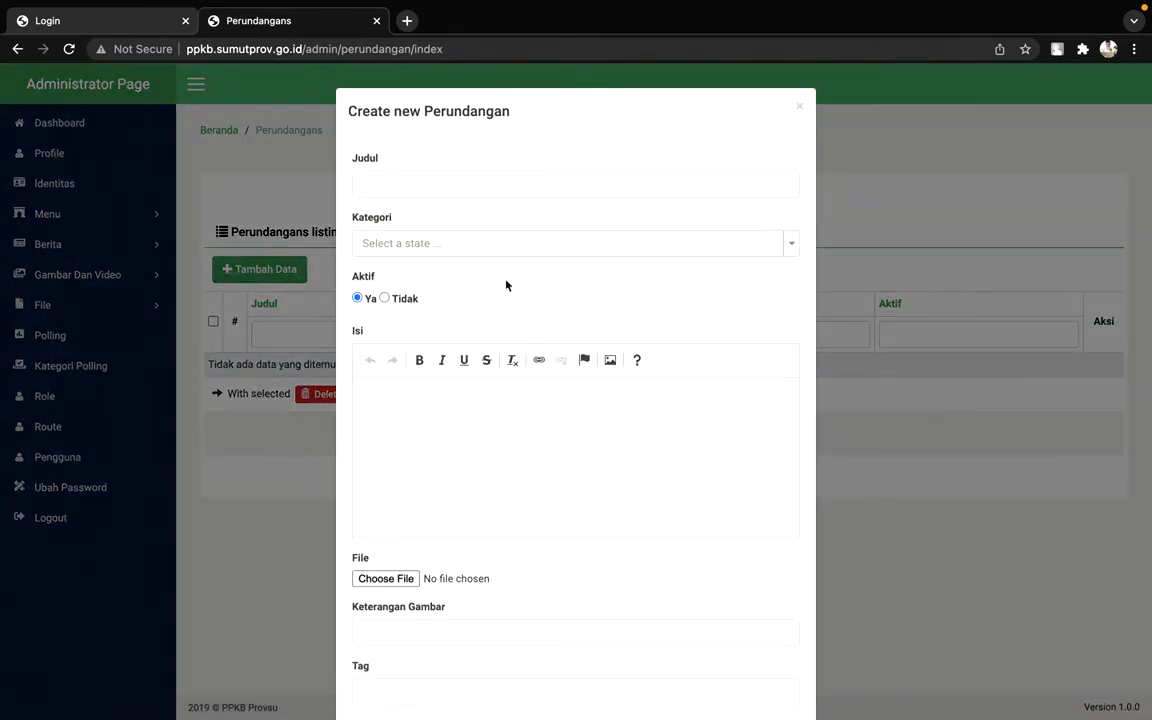
click(415, 196)
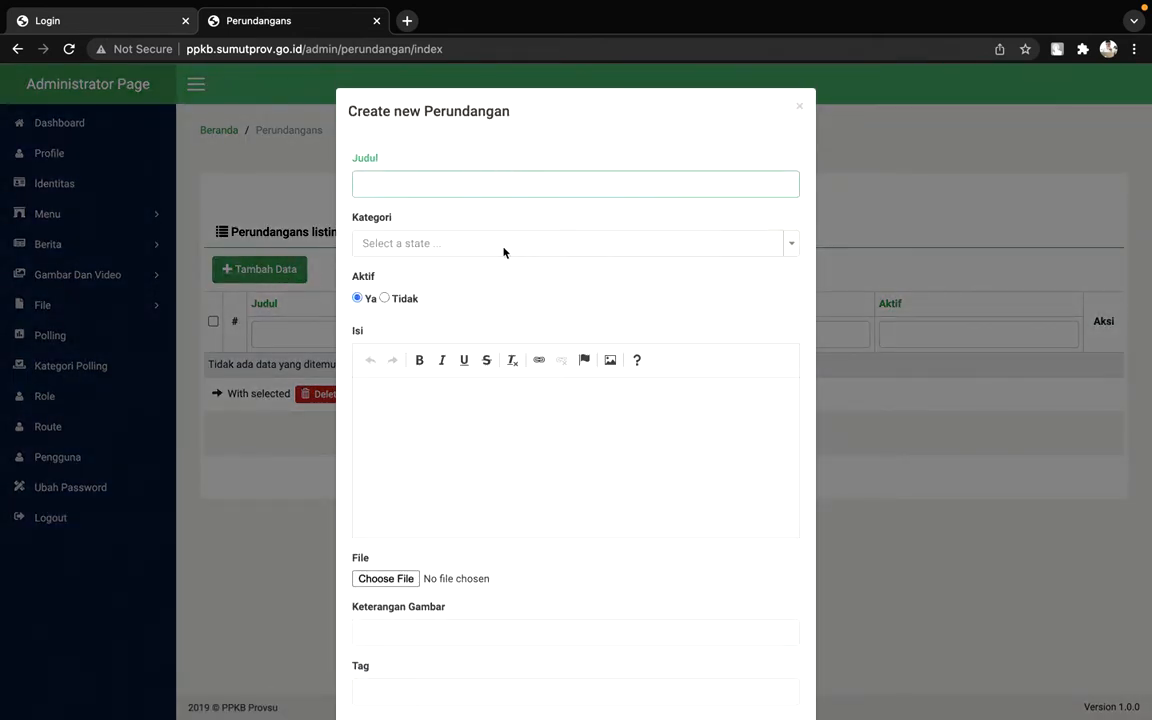
click(504, 250)
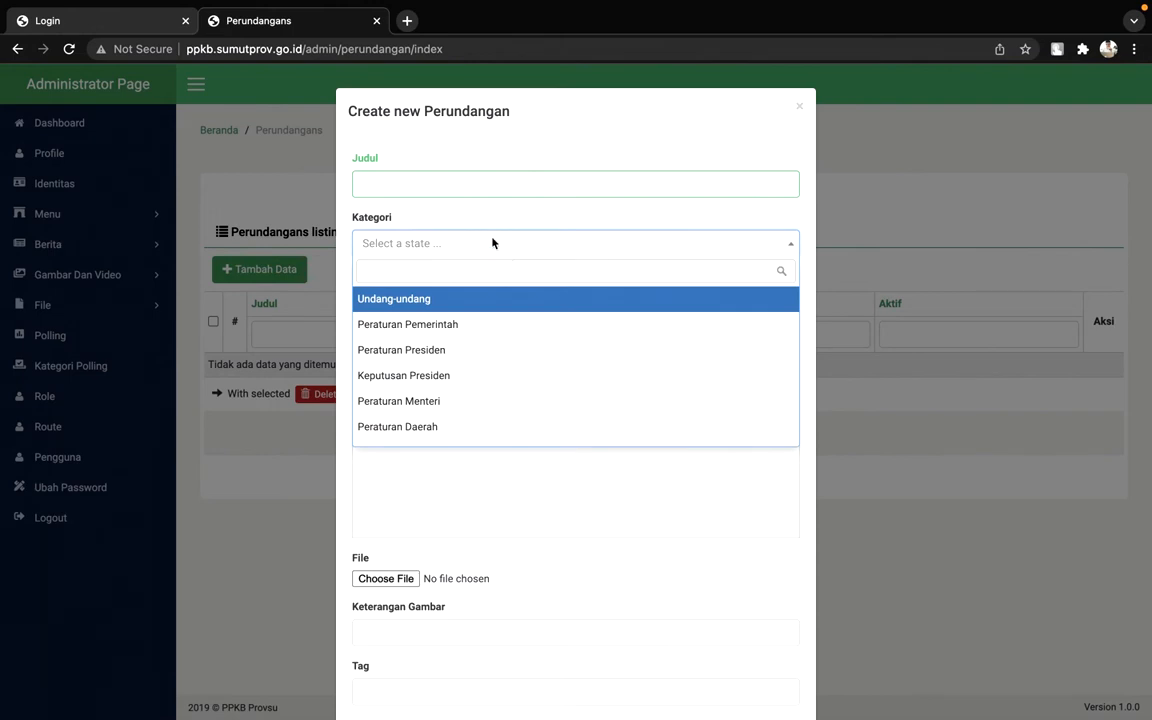
click(496, 223)
scroll(496, 224, down, 2)
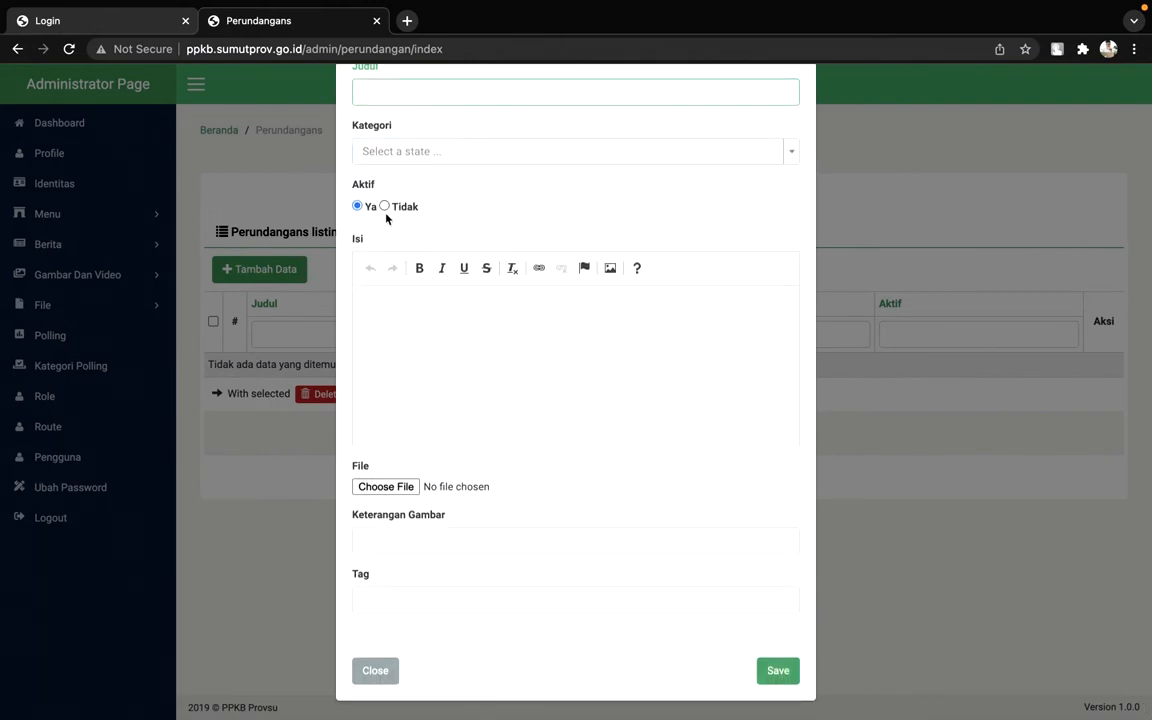
click(440, 380)
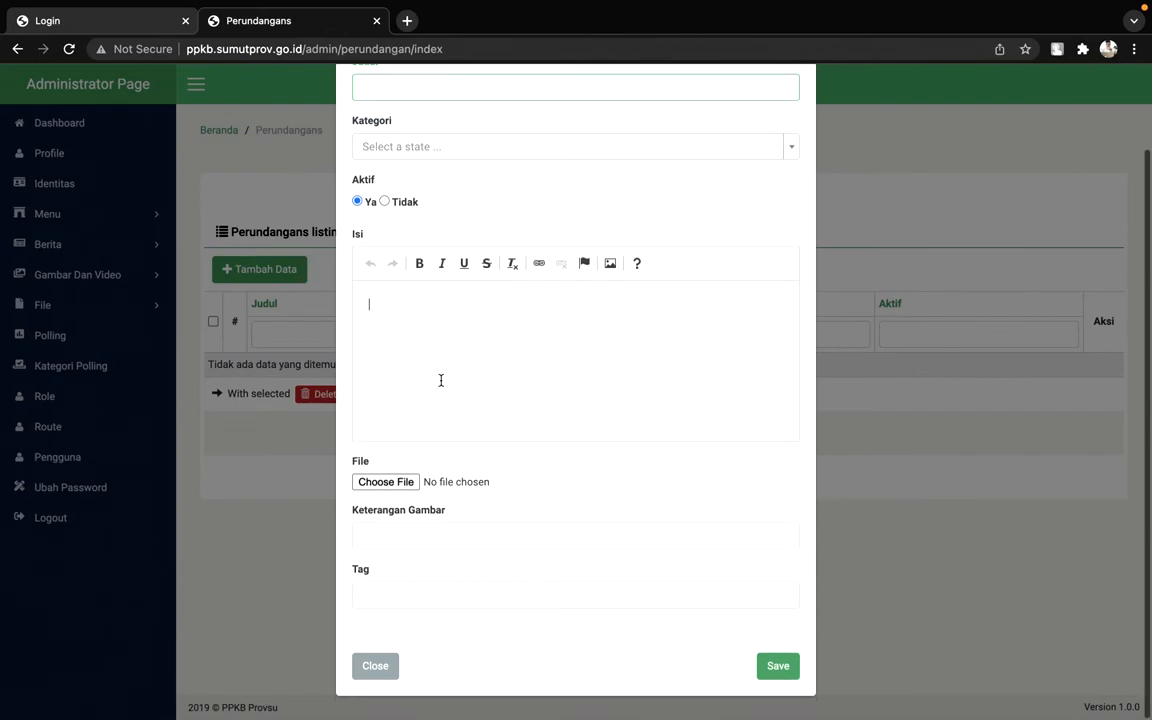
click(488, 483)
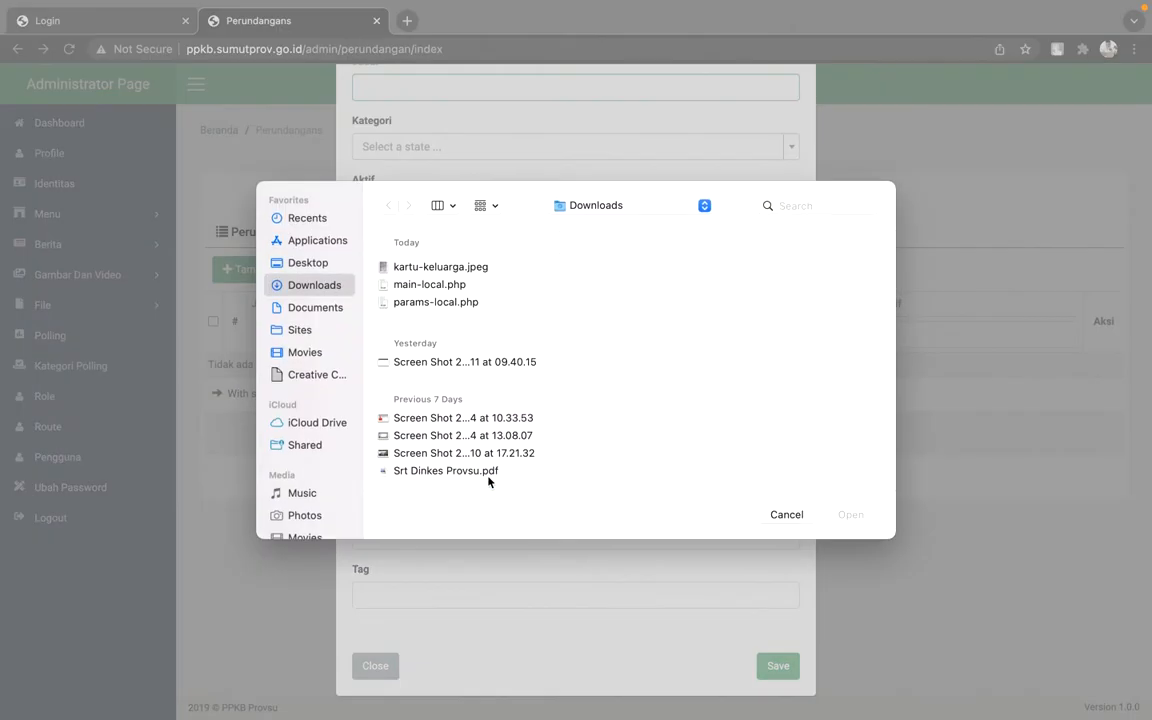
click(800, 517)
click(502, 543)
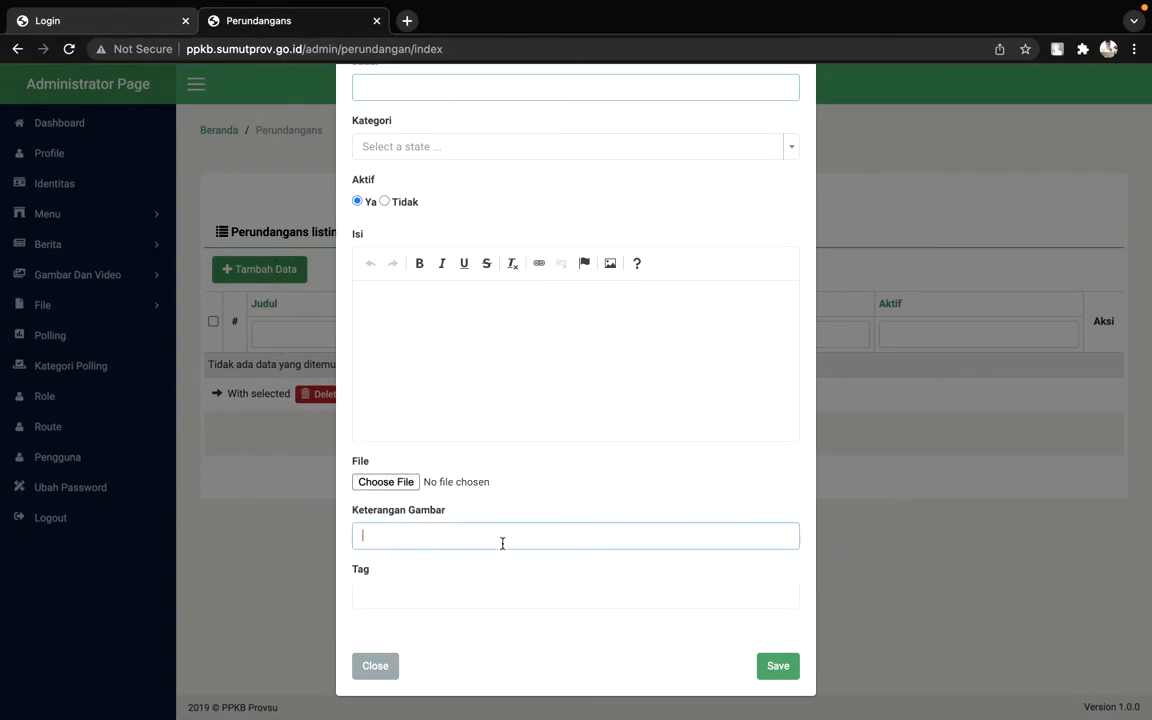
click(476, 596)
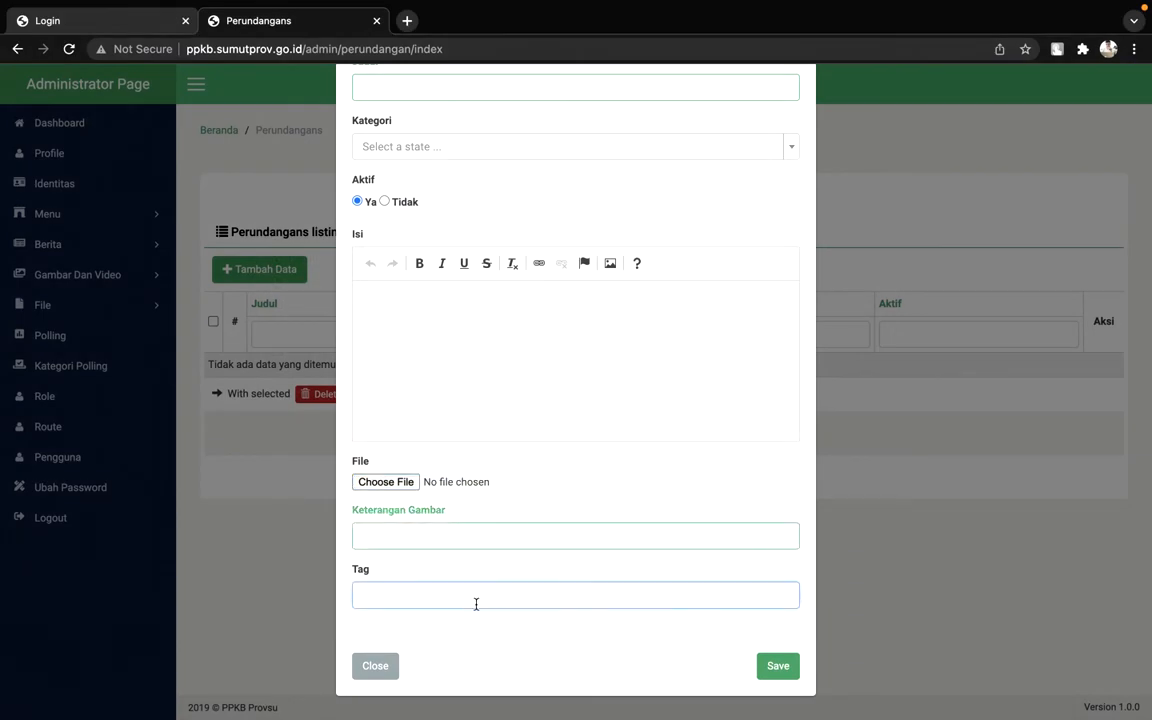
scroll(450, 450, up, 2)
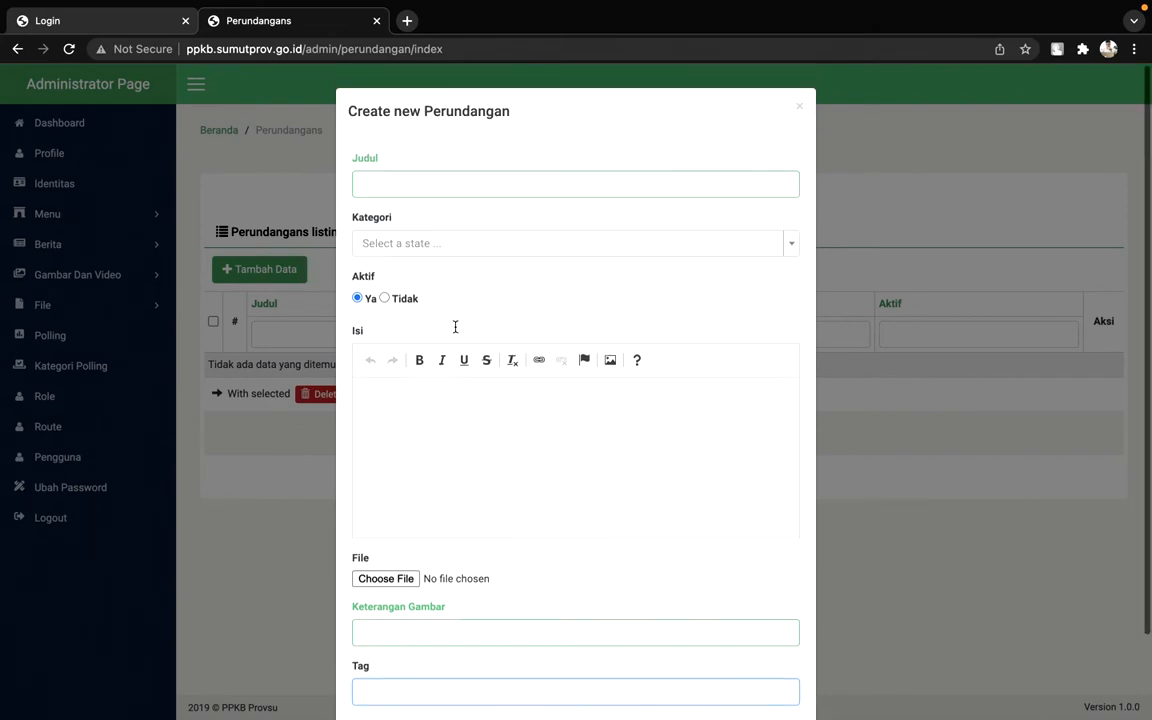
Title the new Perundangan with the suggested "Peraturan Menteri Kesehatan No. 56 Tahun 2016" entry and assign it to the Undang-undang category
click(416, 186)
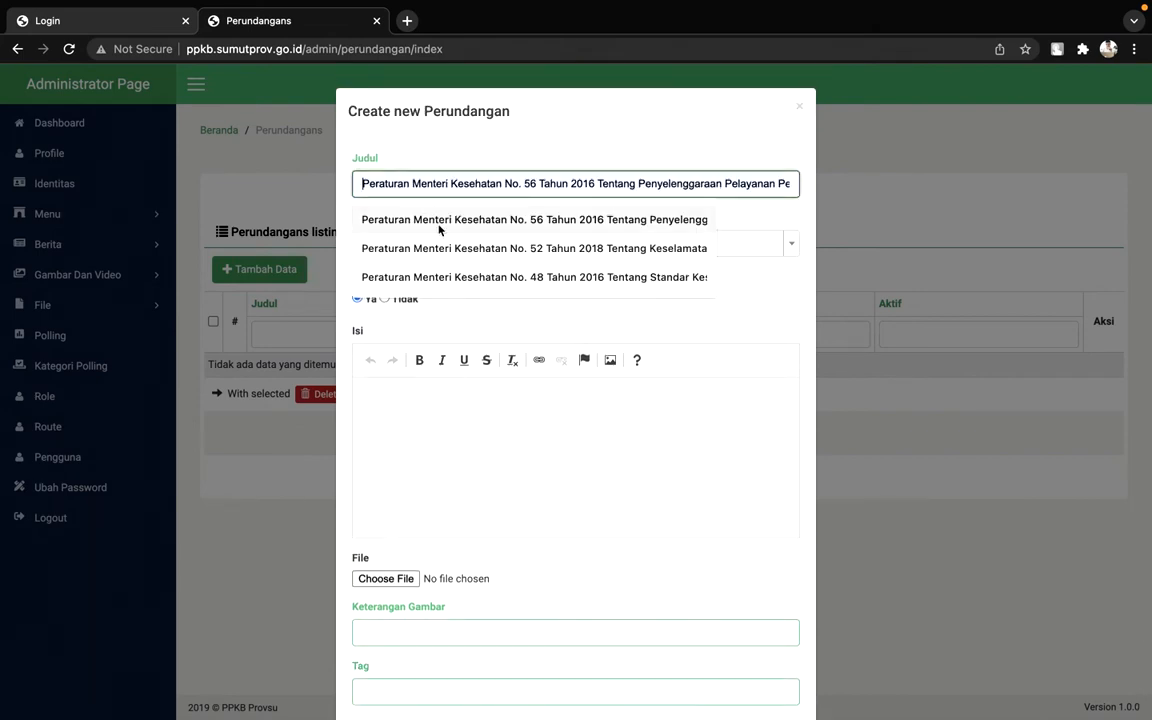
click(440, 226)
click(420, 244)
click(425, 298)
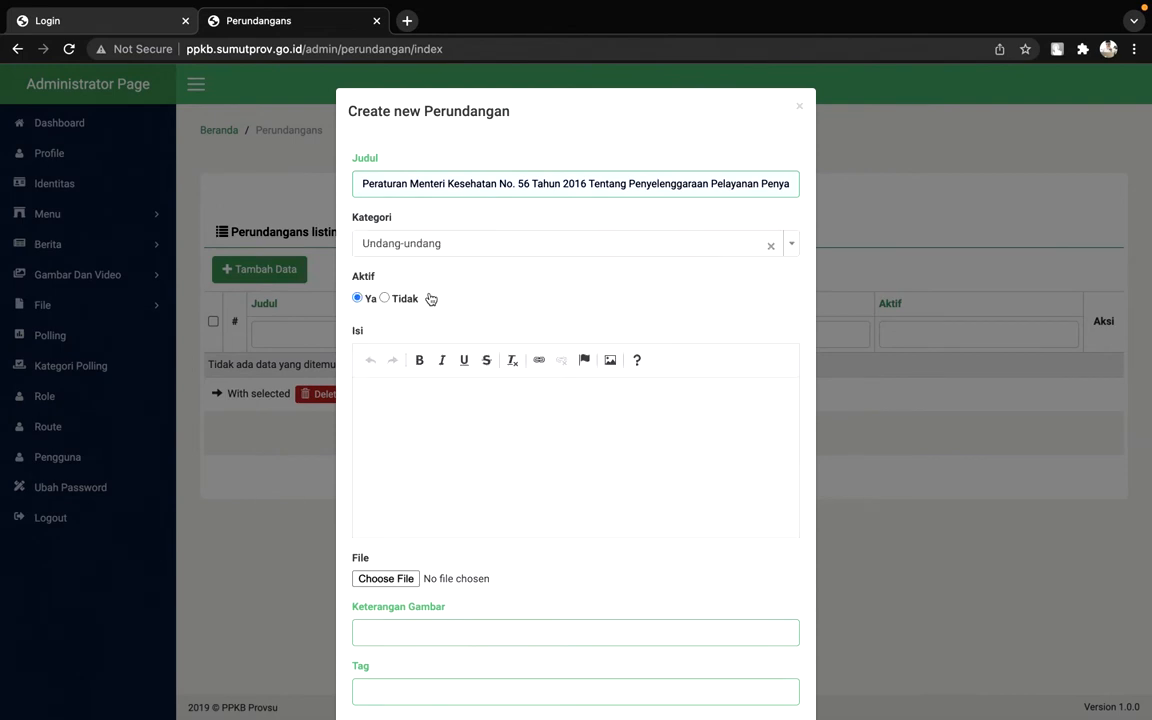
Write "tes perundangan" as the content of the new Perundangan
click(419, 421)
text(tes perudang)
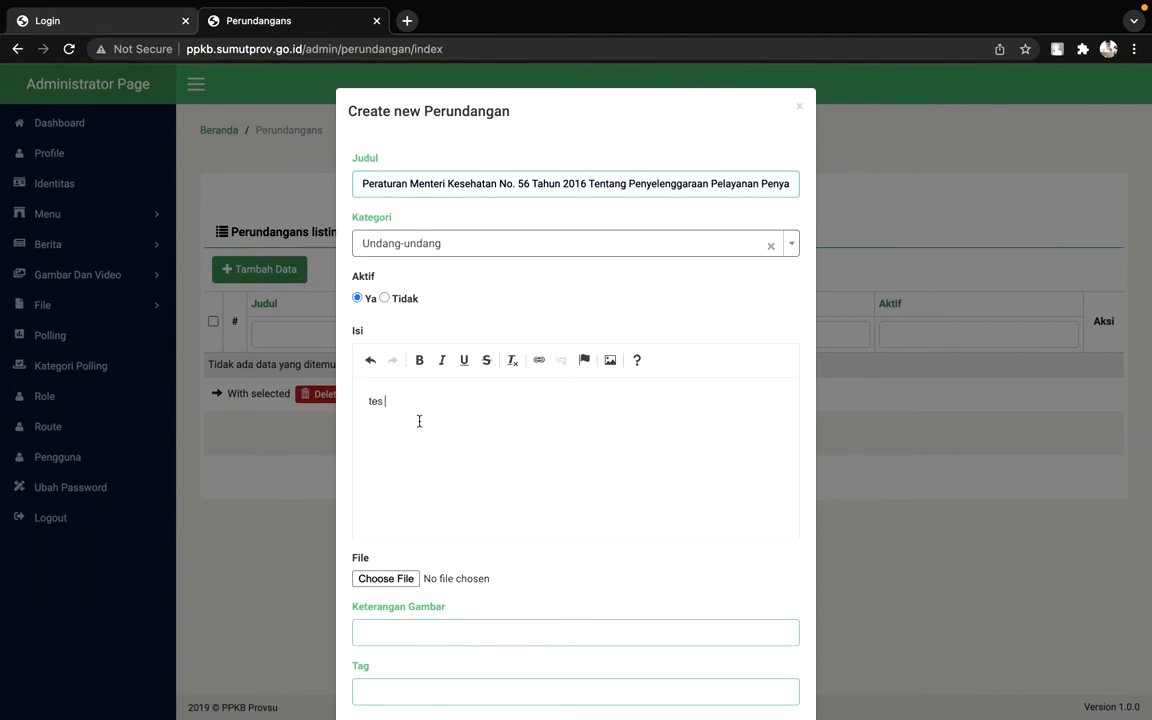
key(BackSpace)
key(BackSpace)
key(BackSpace)
key(BackSpace)
text(ndangan)
Attach the screenshot file ending in "at 09.40.15" from Downloads to the new Perundangan and caption it "tes"
scroll(419, 421, down, 2)
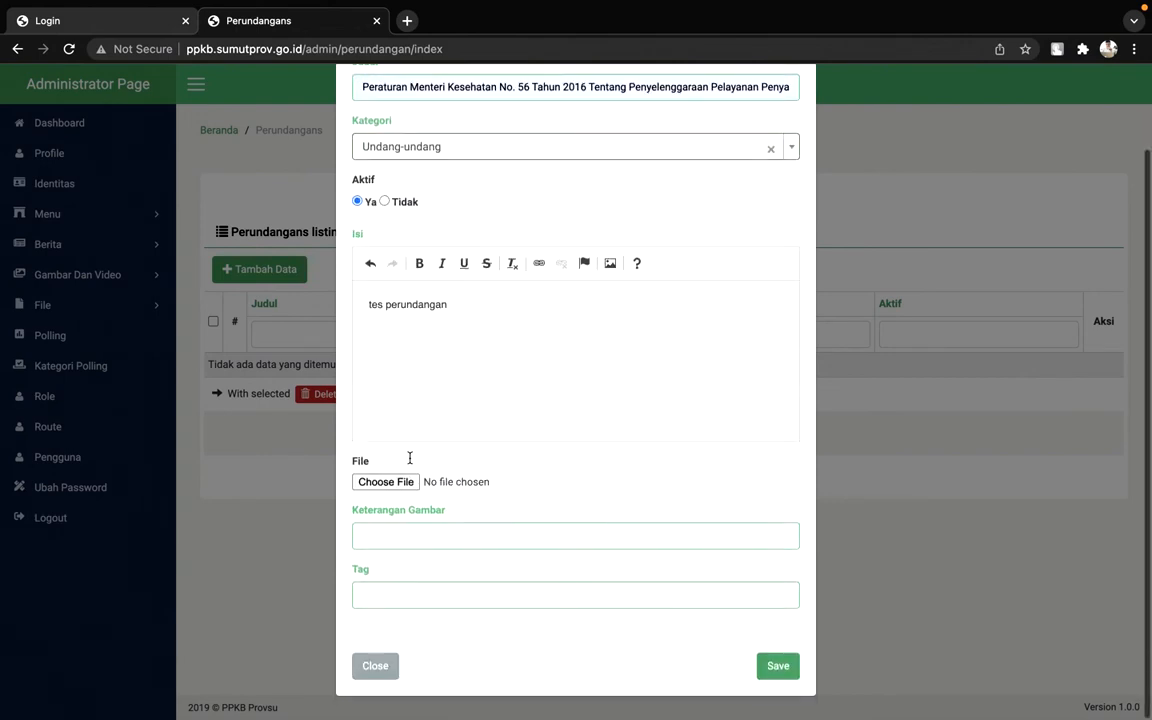
click(407, 484)
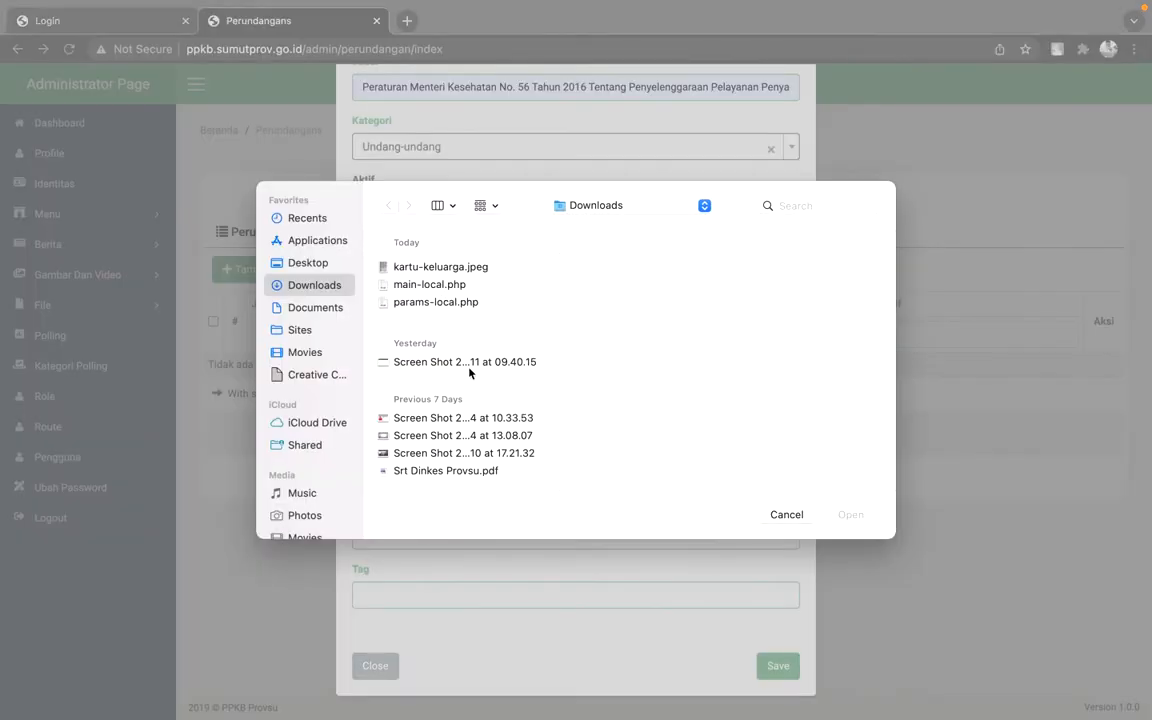
double_click(469, 372)
click(458, 537)
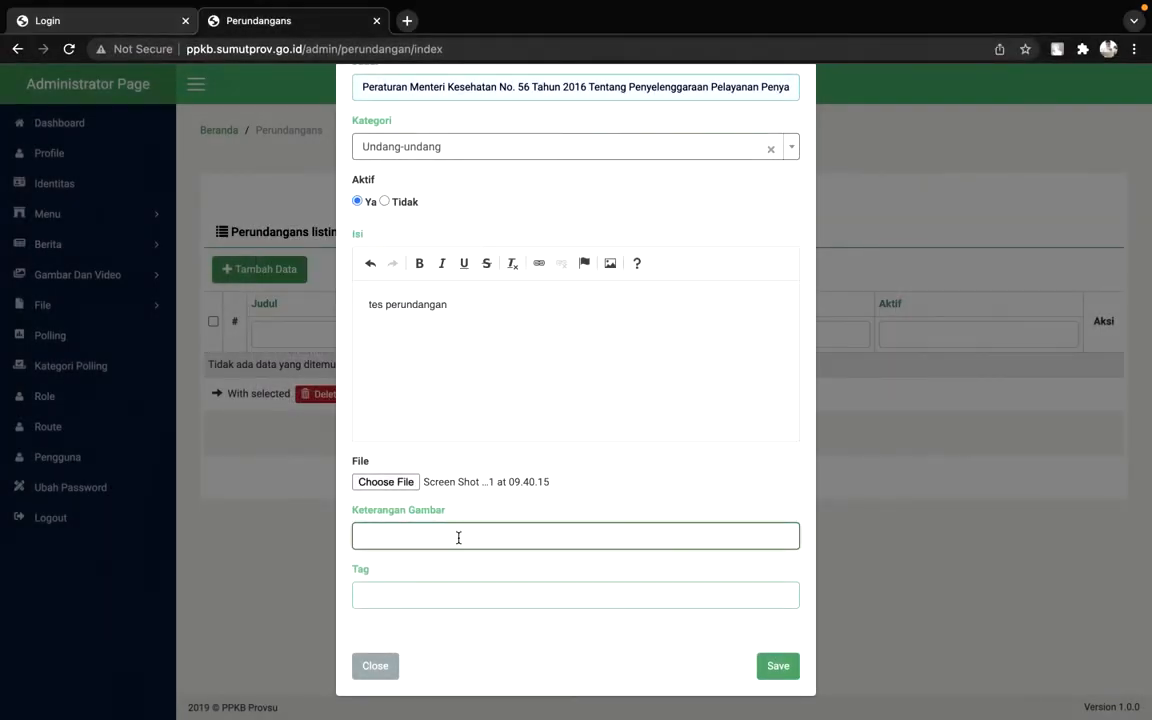
text(tes)
key(Tab)
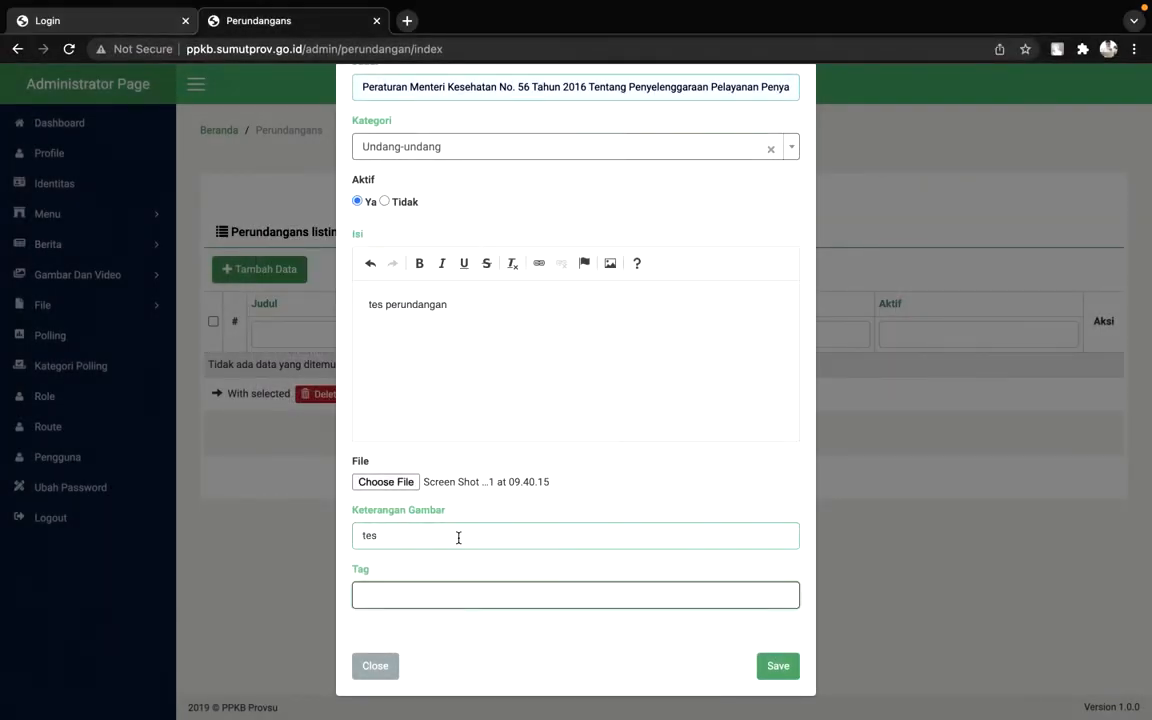
Tag the new Perundangan "perundangan" and save the record, returning to the Perundangan listing
text(perindangan)
key(BackSpace)
key(BackSpace)
key(BackSpace)
key(BackSpace)
key(BackSpace)
key(BackSpace)
key(BackSpace)
text(unadngan)
key(BackSpace)
key(BackSpace)
key(BackSpace)
key(BackSpace)
key(BackSpace)
text(dangan)
scroll(600, 470, up, 2)
scroll(613, 447, down, 2)
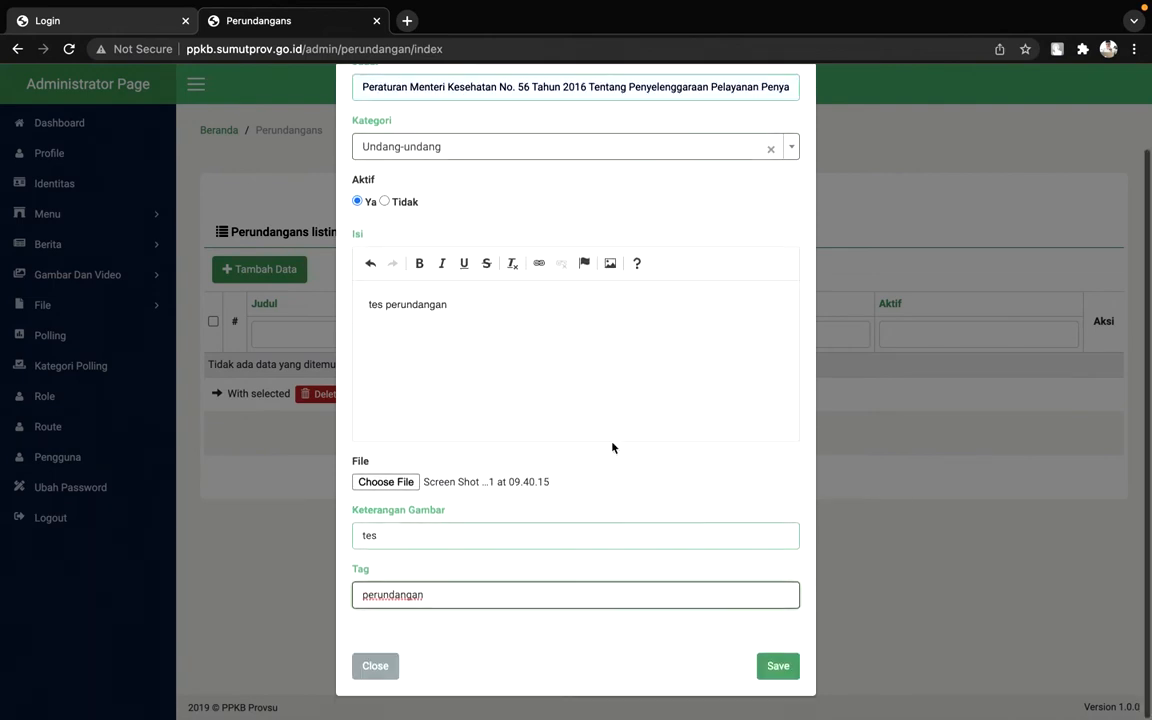
click(784, 673)
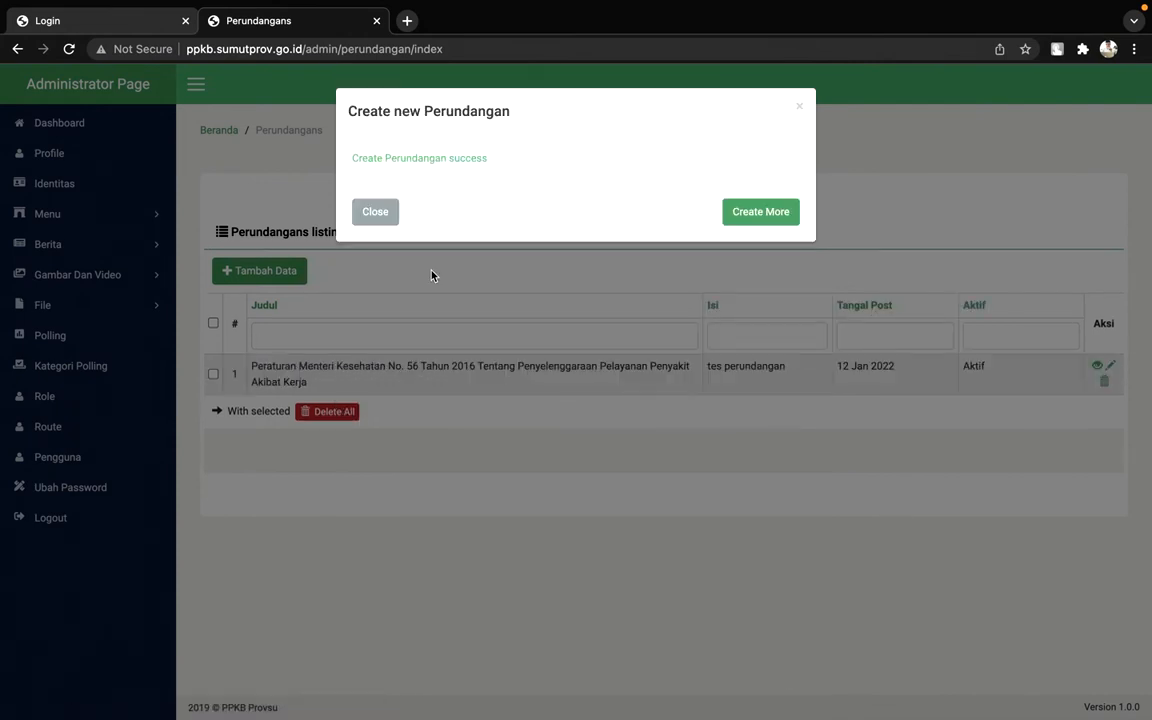
click(376, 213)
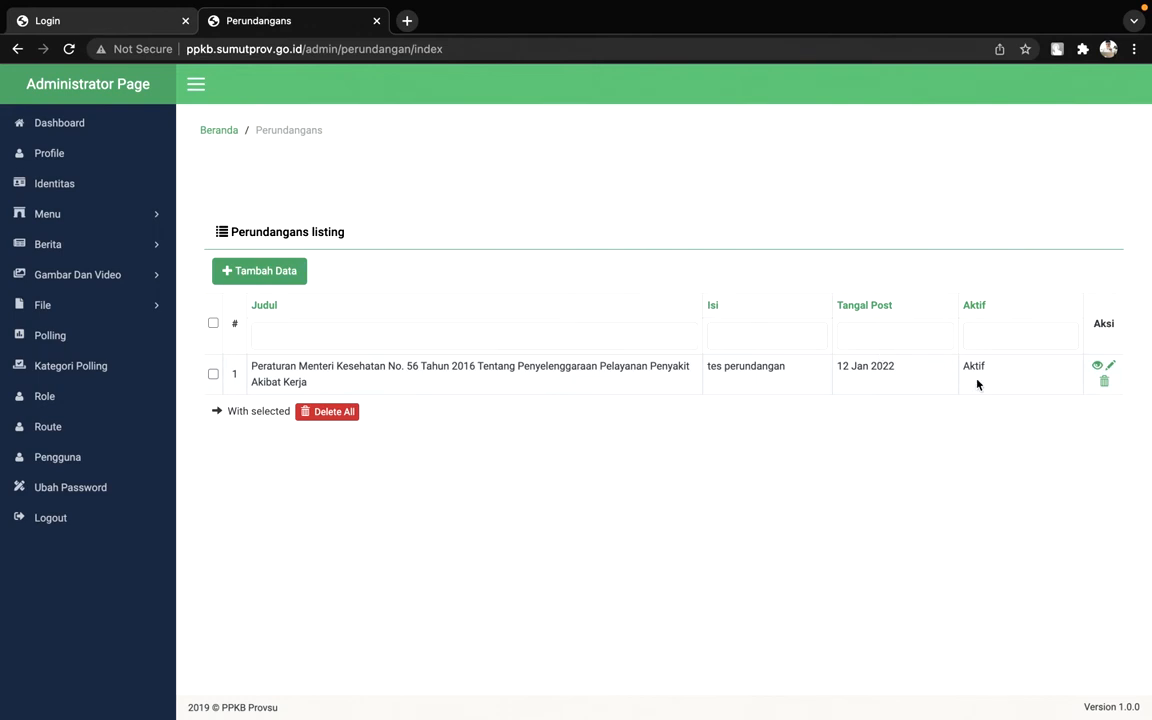
View the details of the saved Perundangan record, then close them
click(1101, 370)
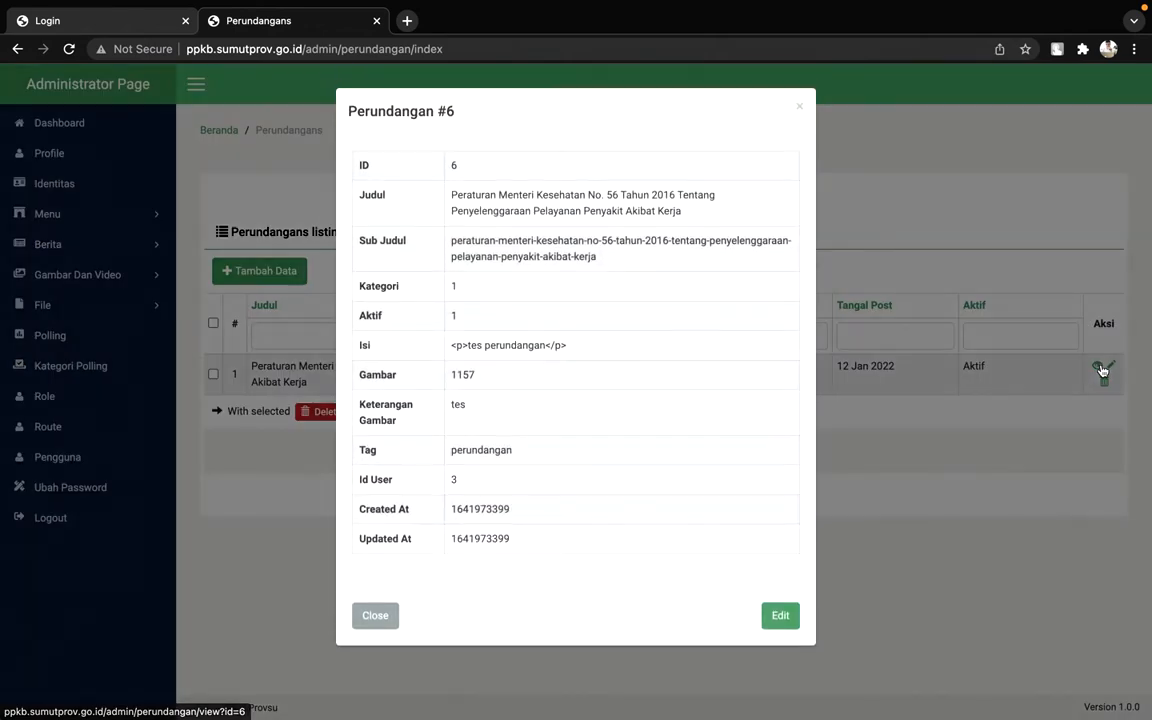
click(820, 545)
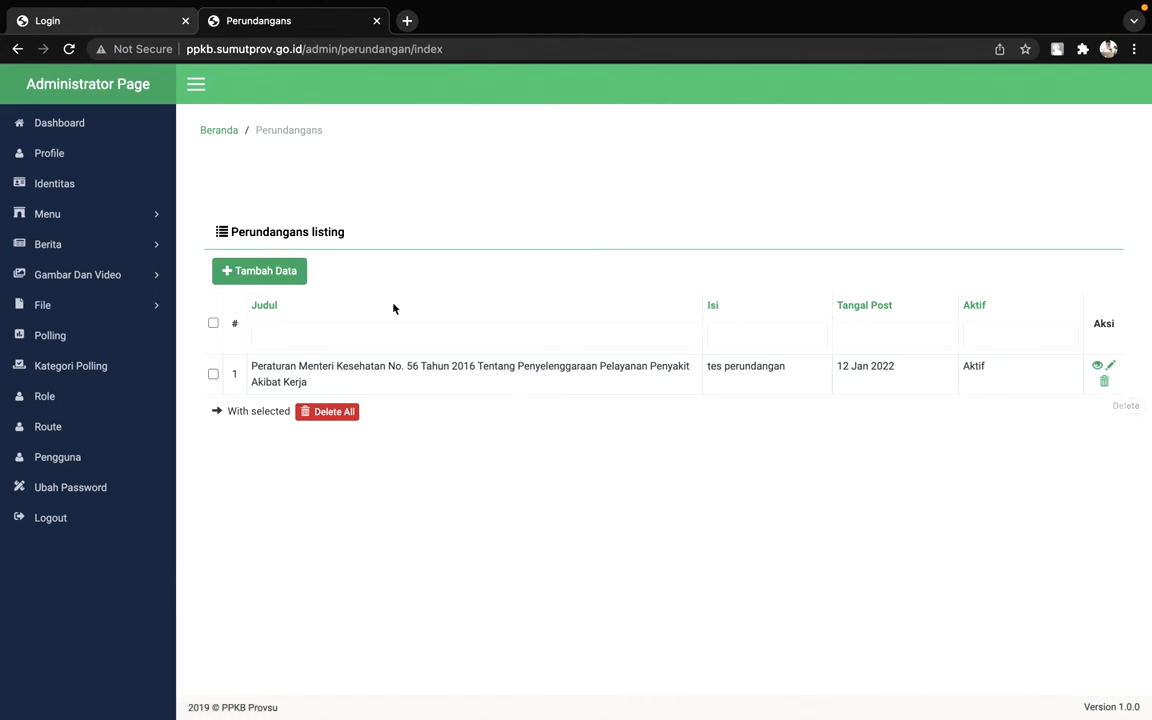
Open the Kategori Perundangan listing and look over the form for a new category, closing it without saving
click(127, 247)
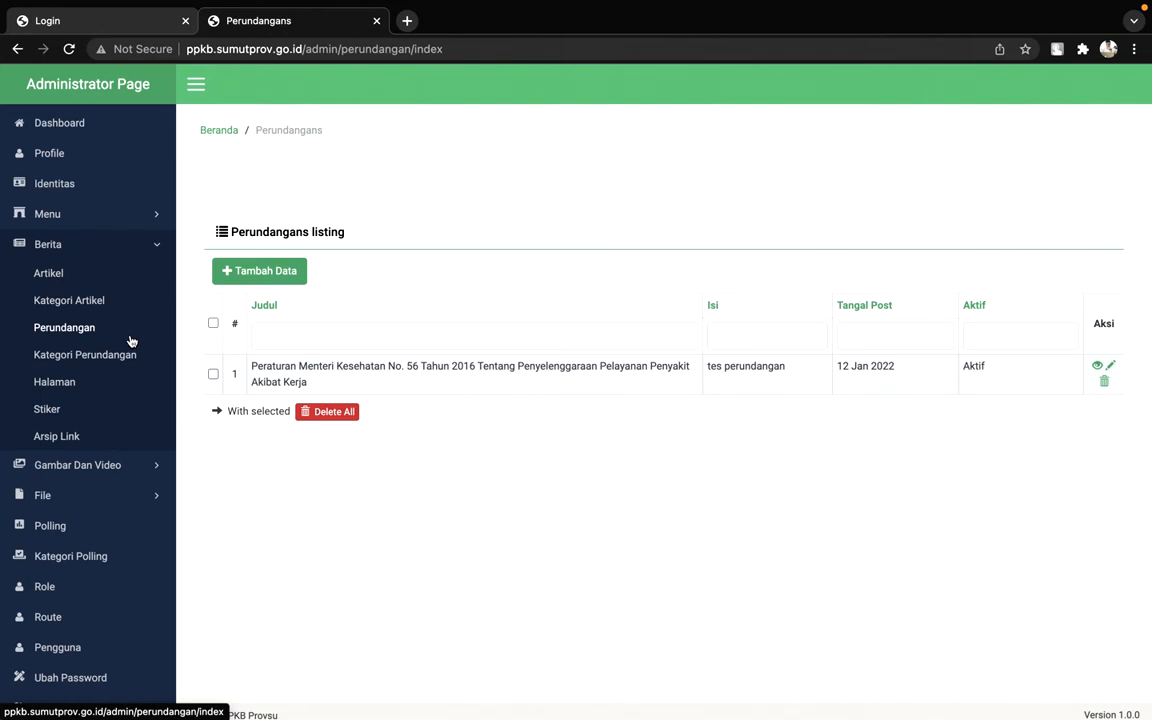
click(125, 364)
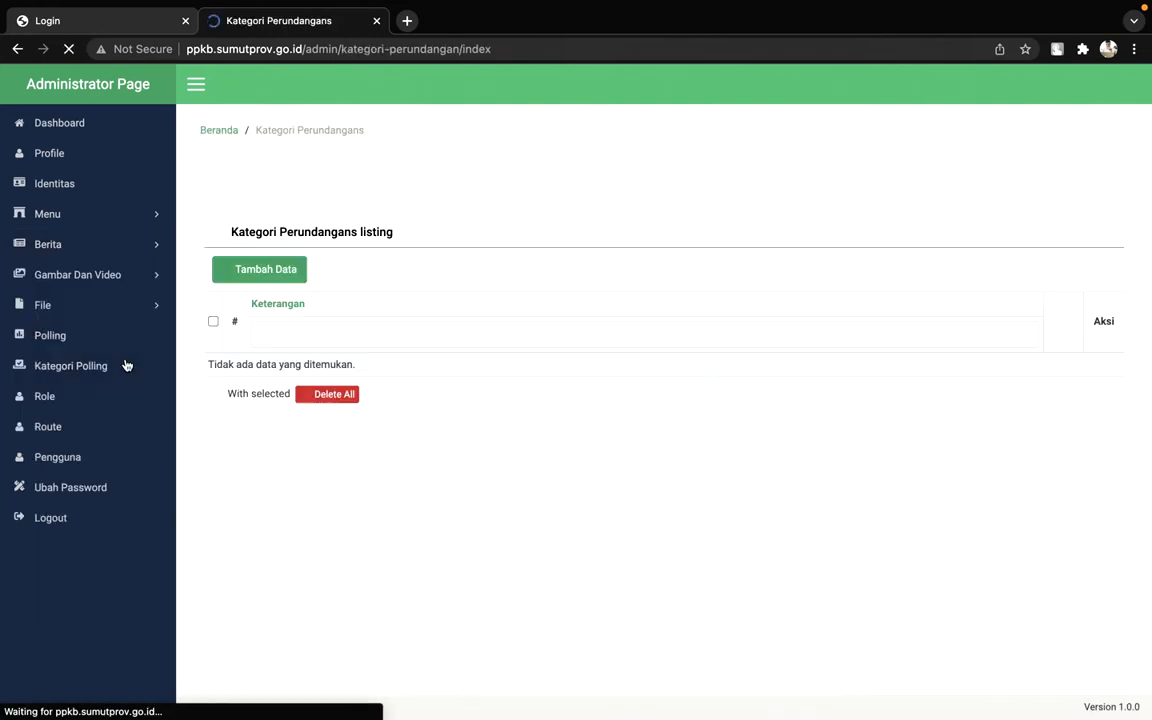
click(115, 276)
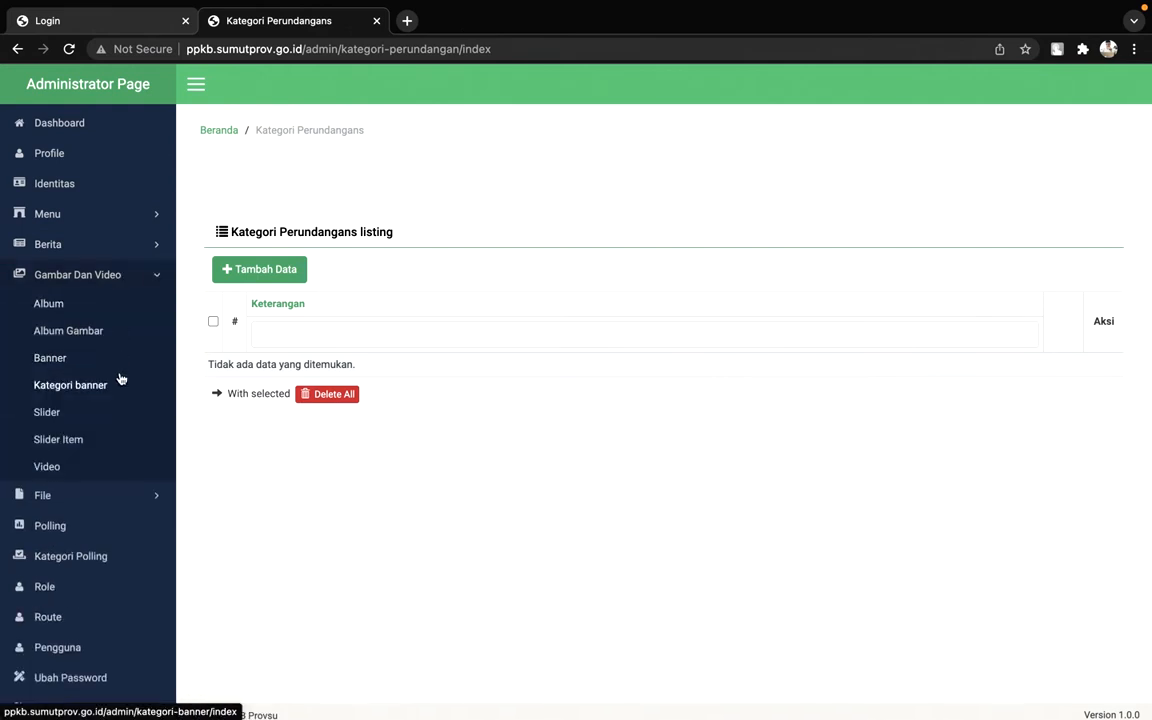
click(86, 249)
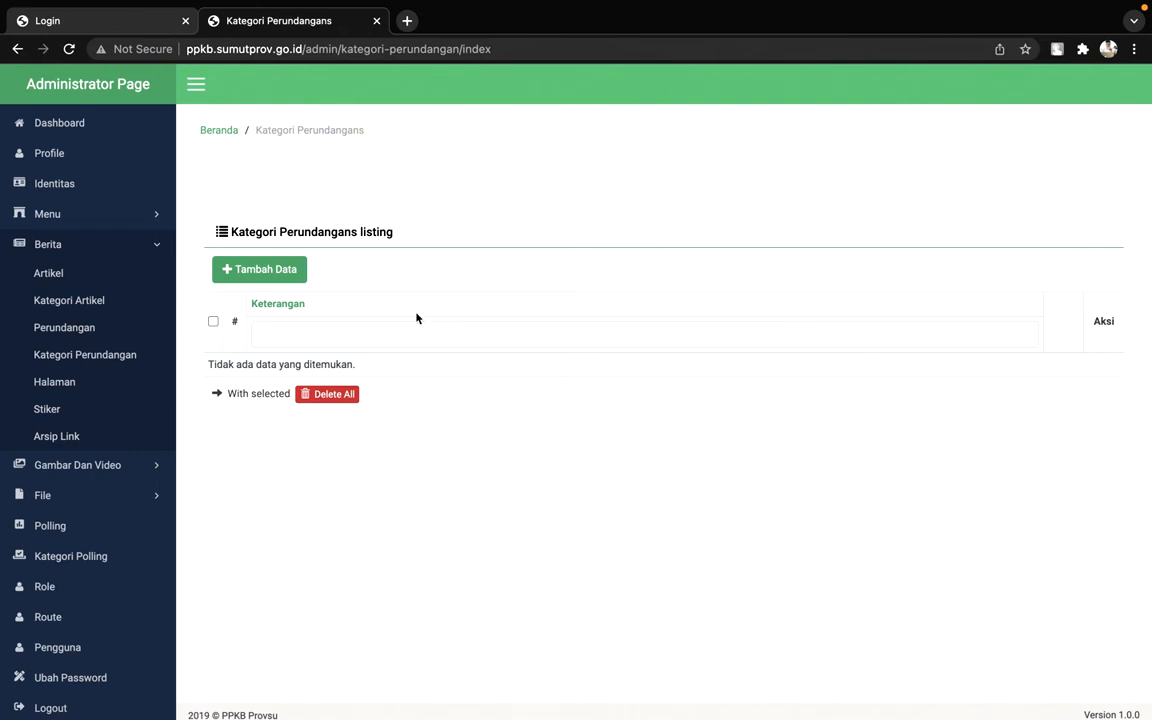
click(280, 277)
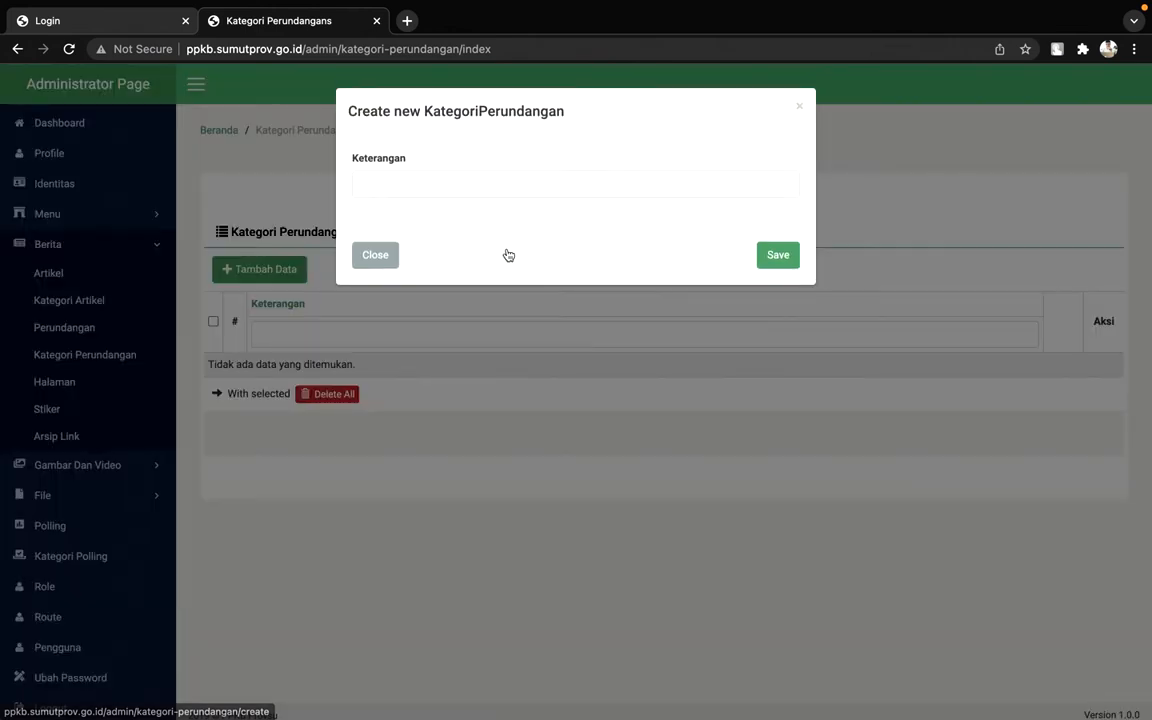
click(477, 183)
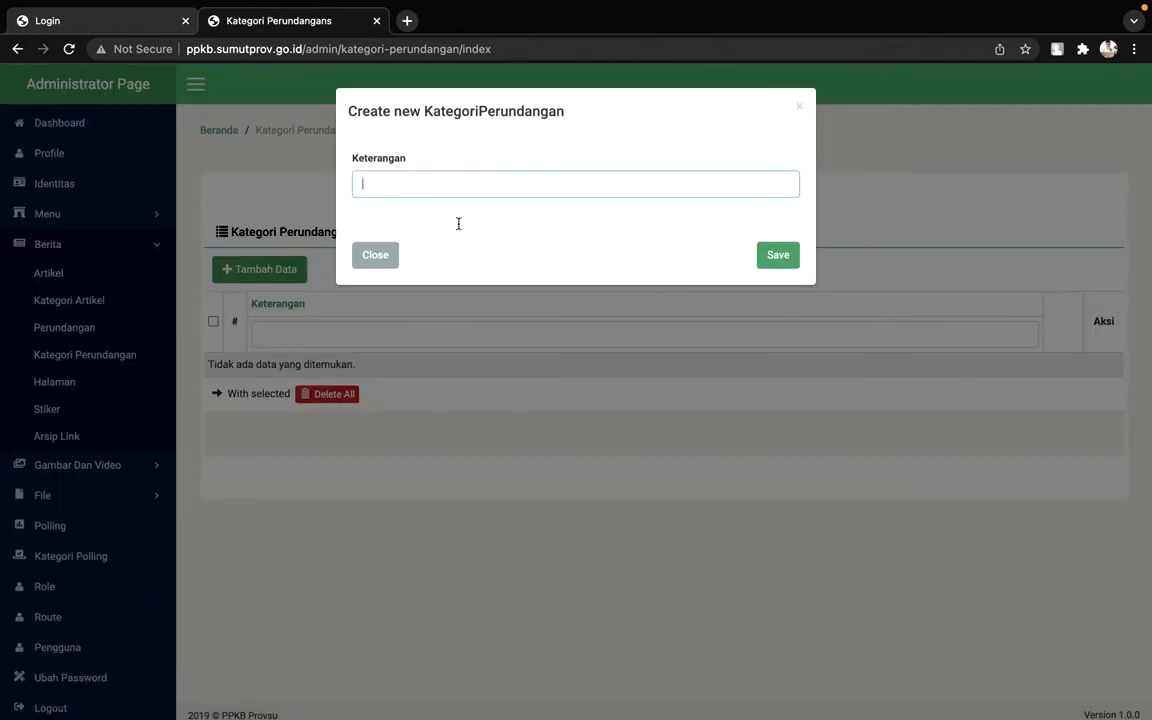
click(375, 255)
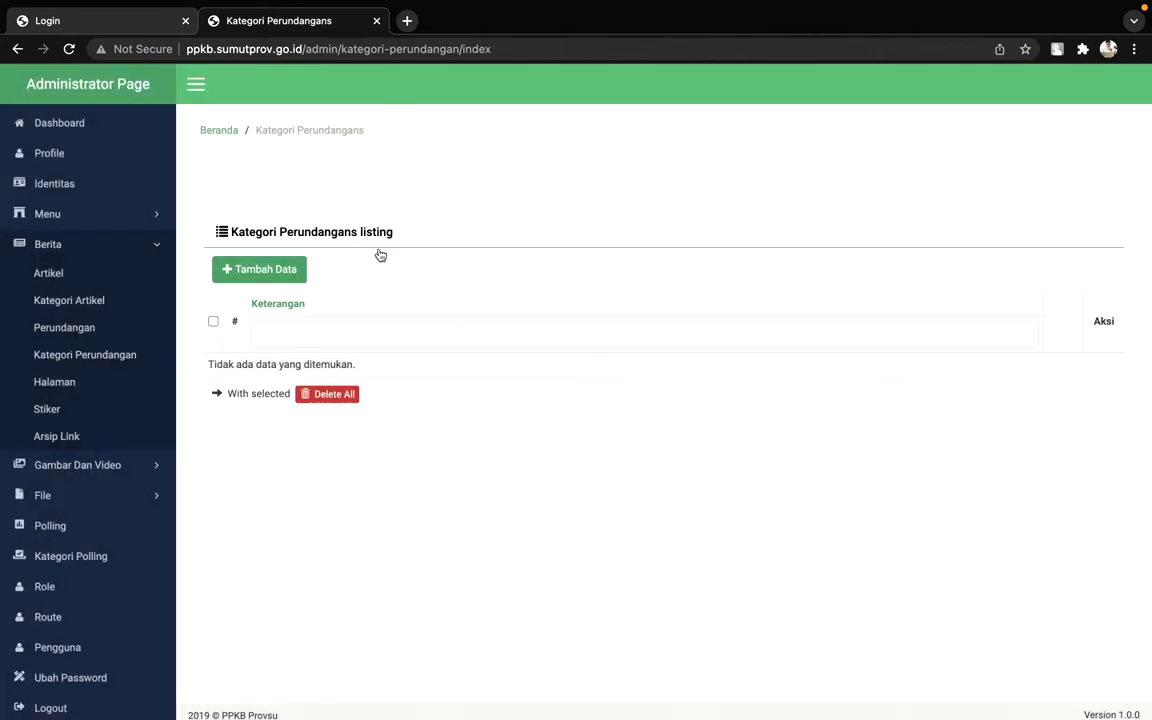
Start a new record from the Halaman listing and look over its name, title and content fields
click(102, 385)
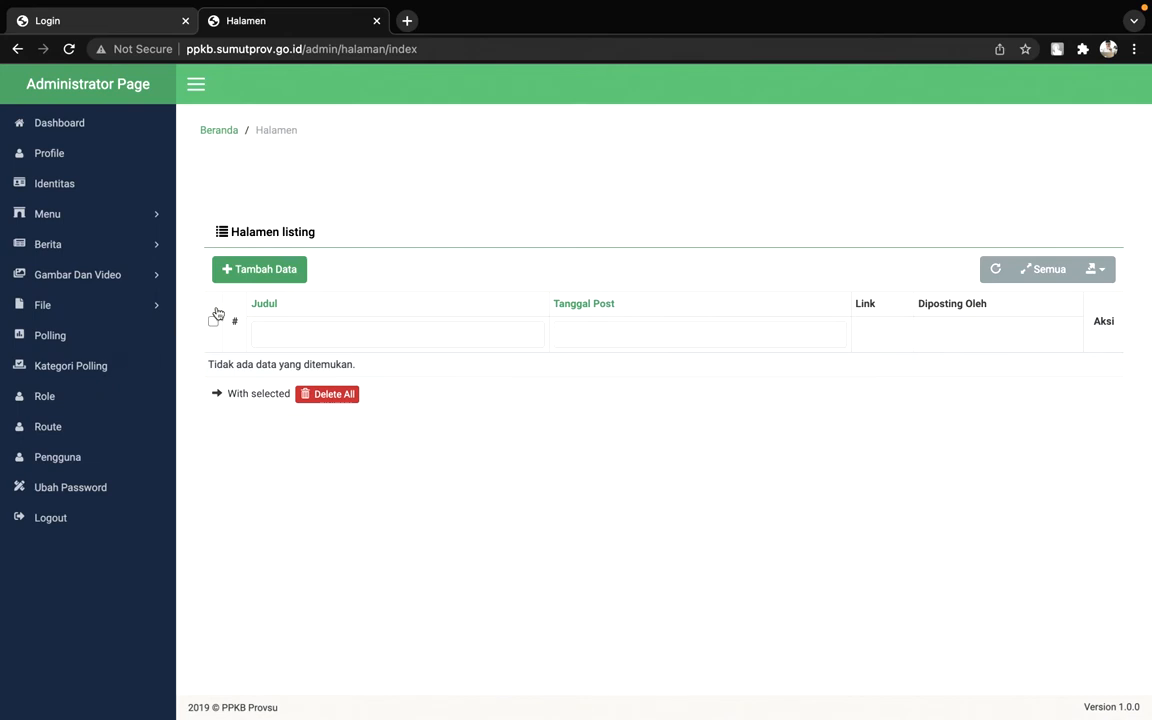
click(280, 278)
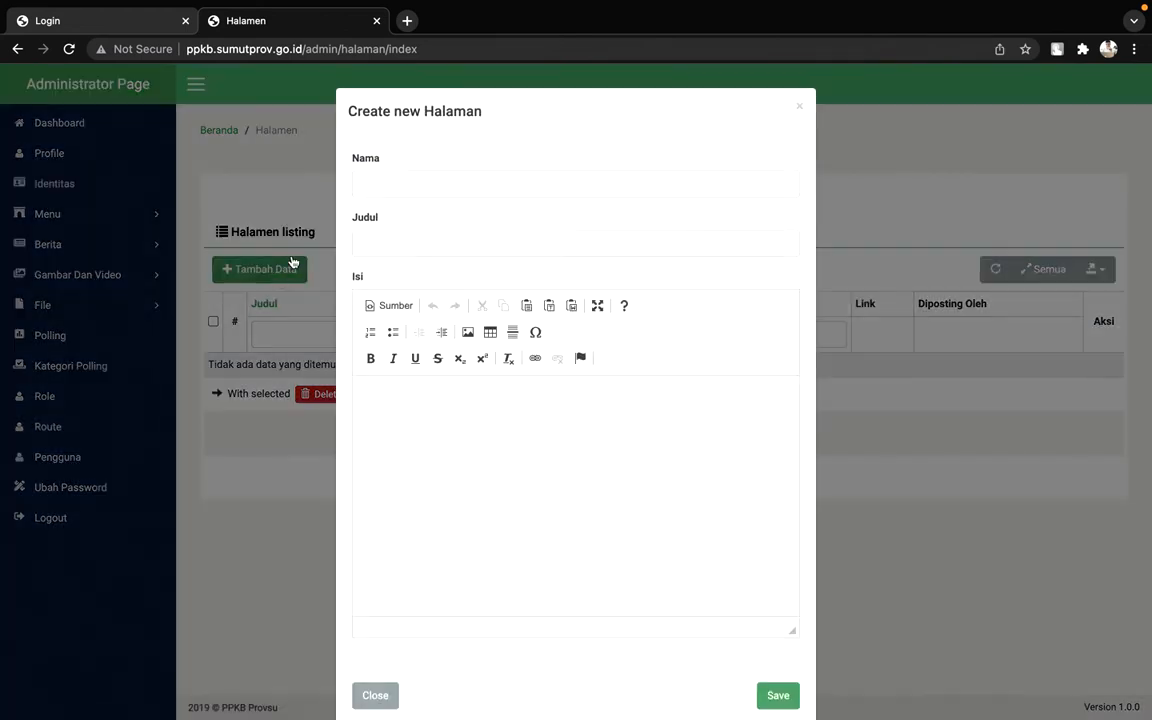
click(386, 189)
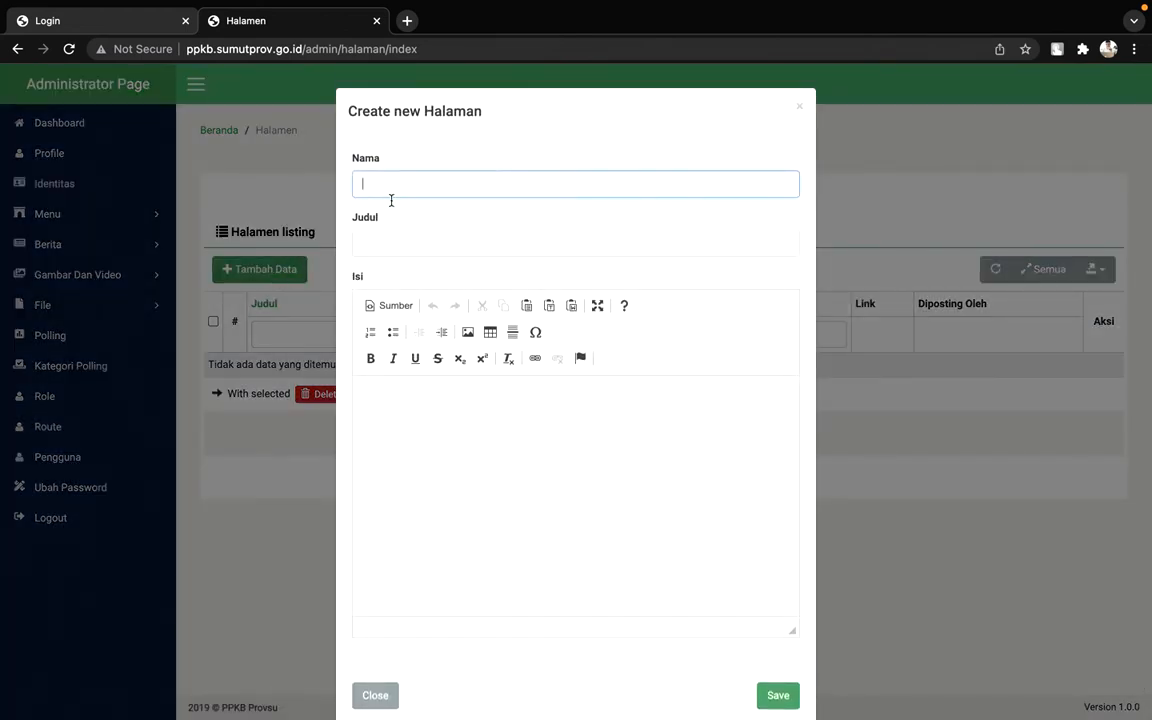
click(411, 240)
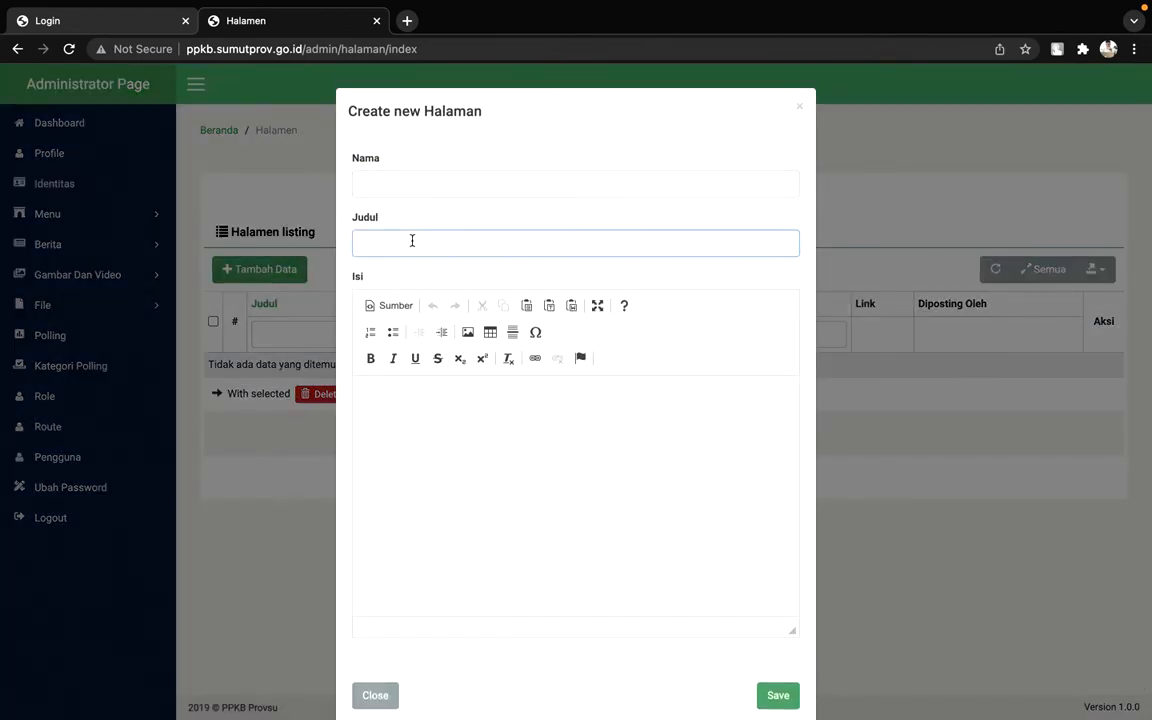
click(449, 439)
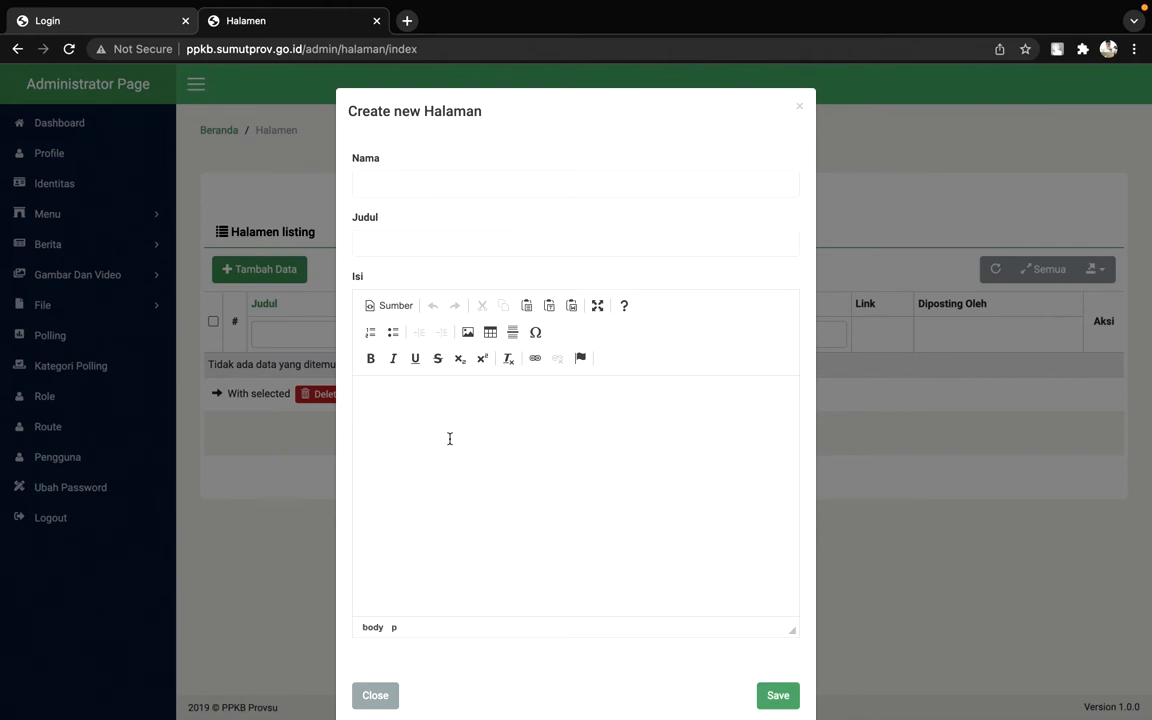
Enter "Struktur Organisasi" as both the name and the title of the new Halaman
click(408, 189)
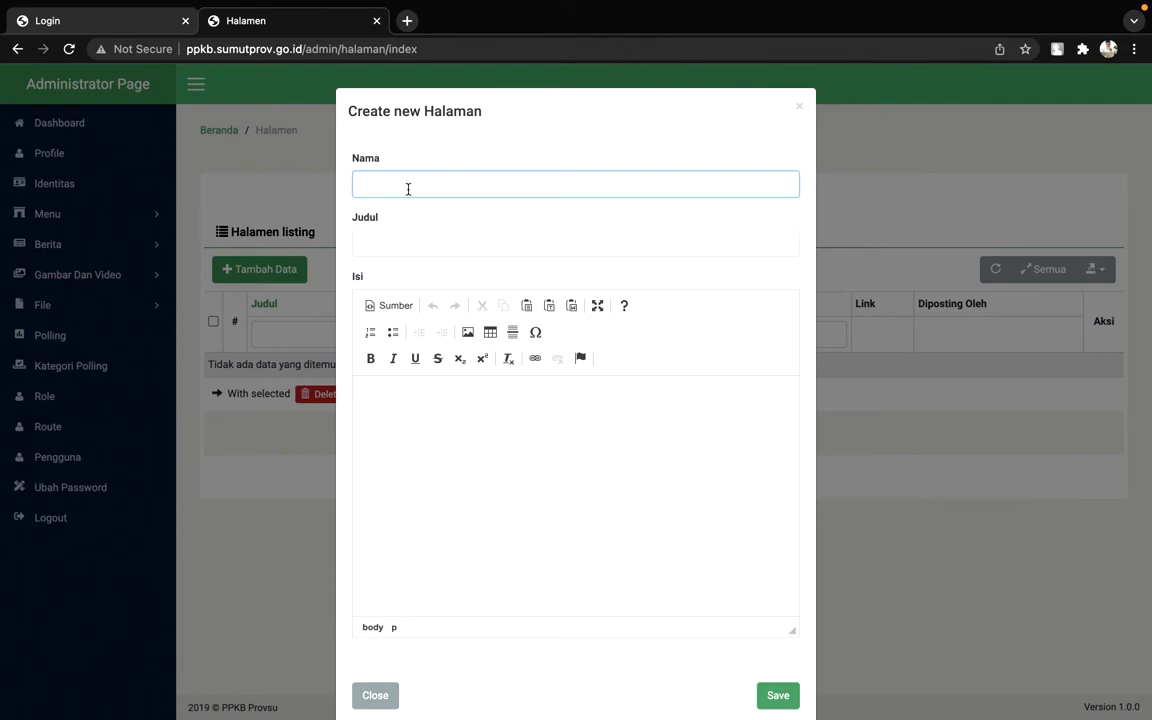
text(0)
text(Struktur)
text( Orga)
key(BackSpace)
key(BackSpace)
text(ganisasi)
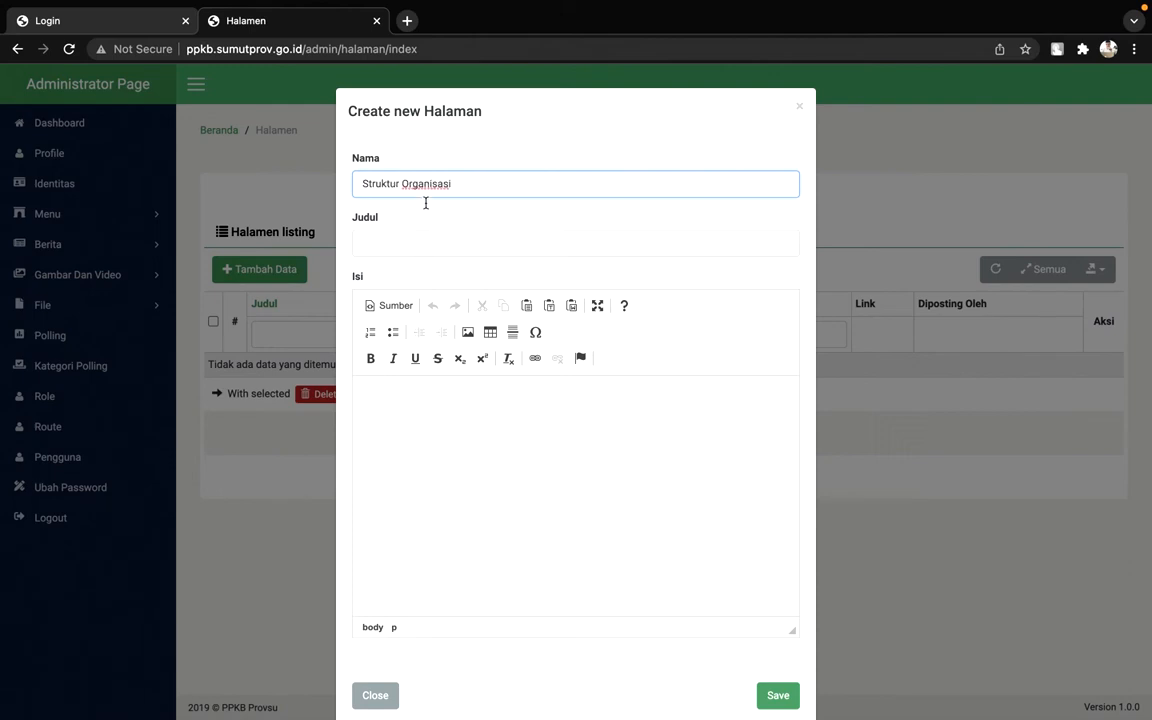
click(424, 245)
triple_click(409, 186)
key(super+c)
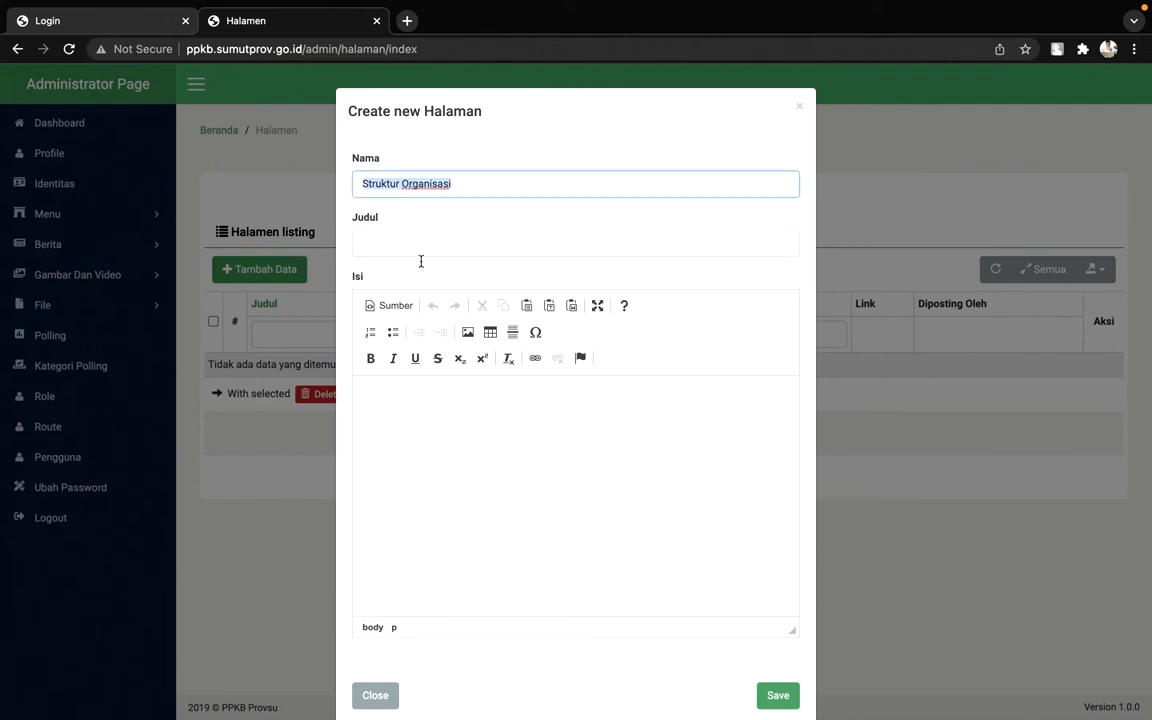
click(421, 249)
key(super+v)
Write "halaman struktur organisasi" as the content of the new Halaman and try to save it
click(455, 429)
scroll(455, 428, down, 1)
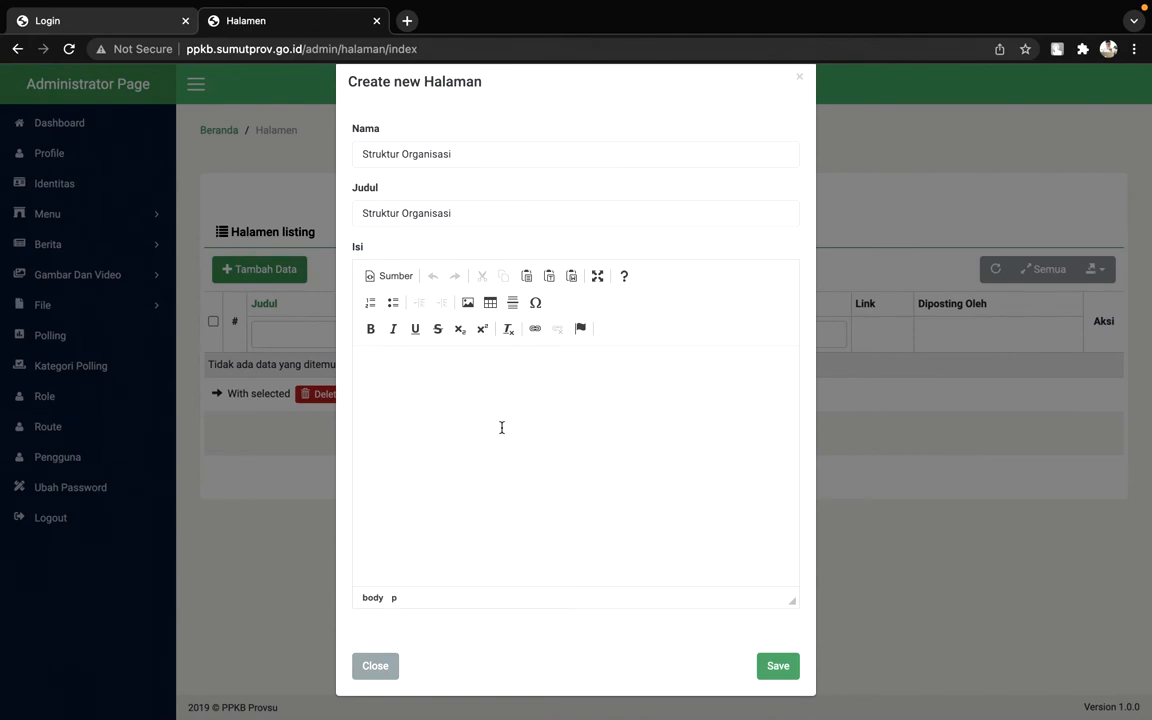
text(halaman struktur organisasi)
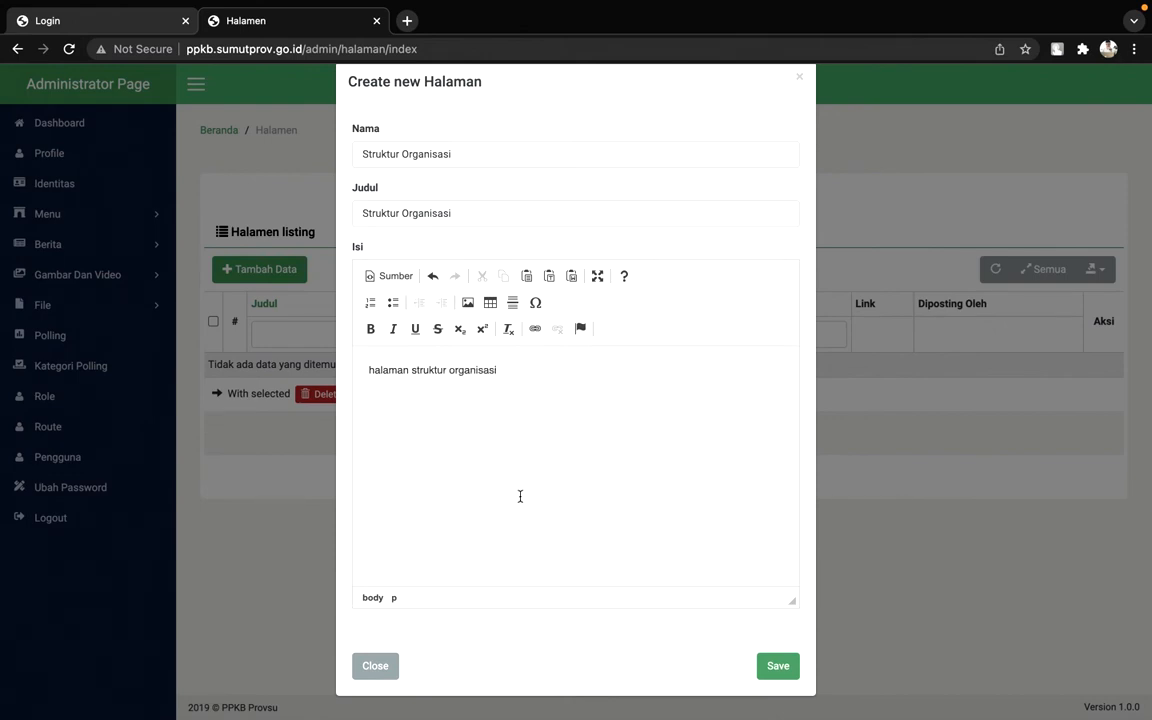
scroll(573, 537, up, 1)
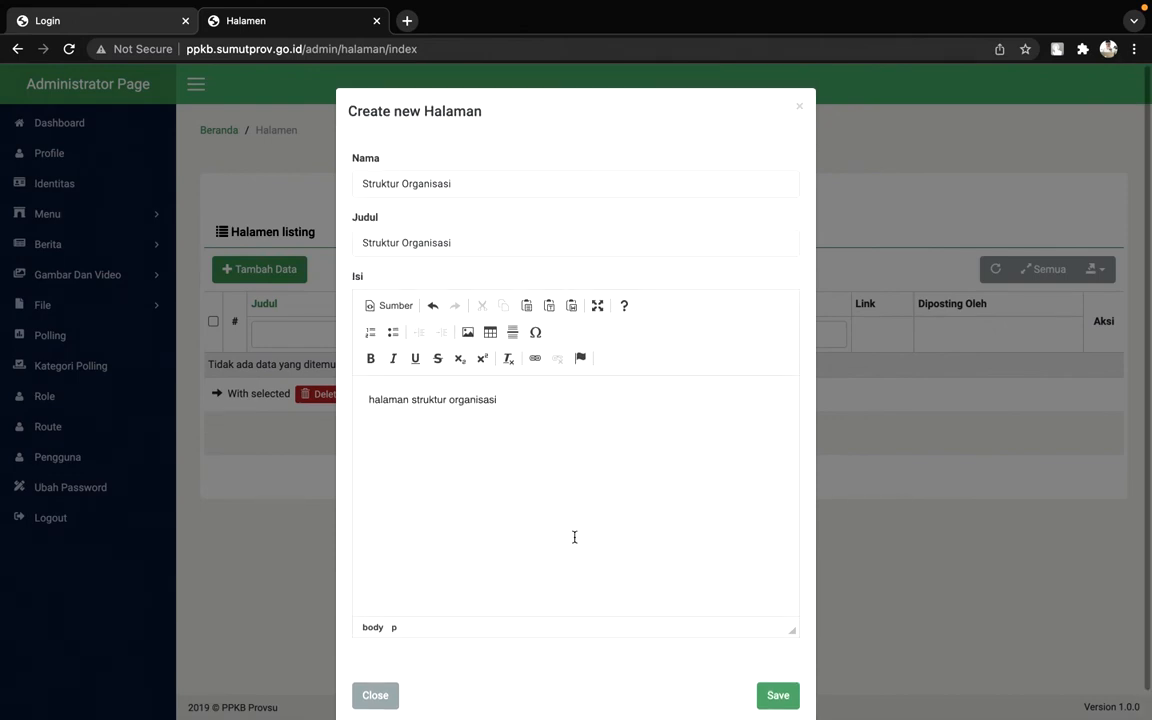
scroll(575, 537, down, 1)
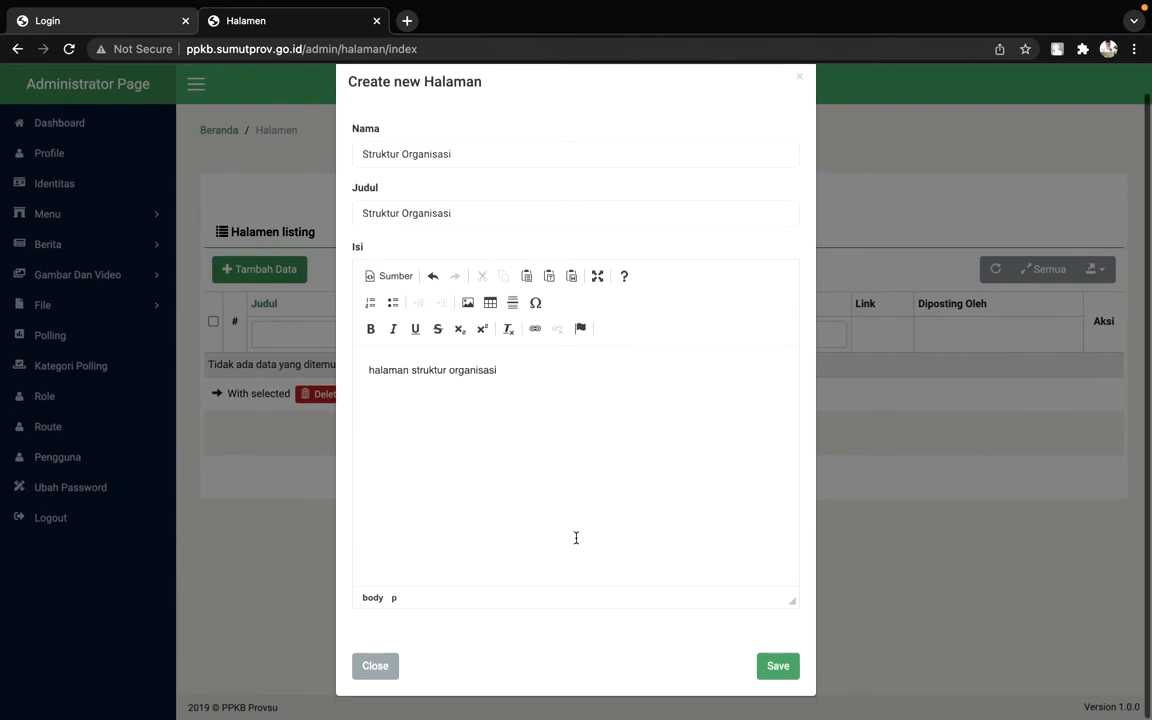
click(778, 666)
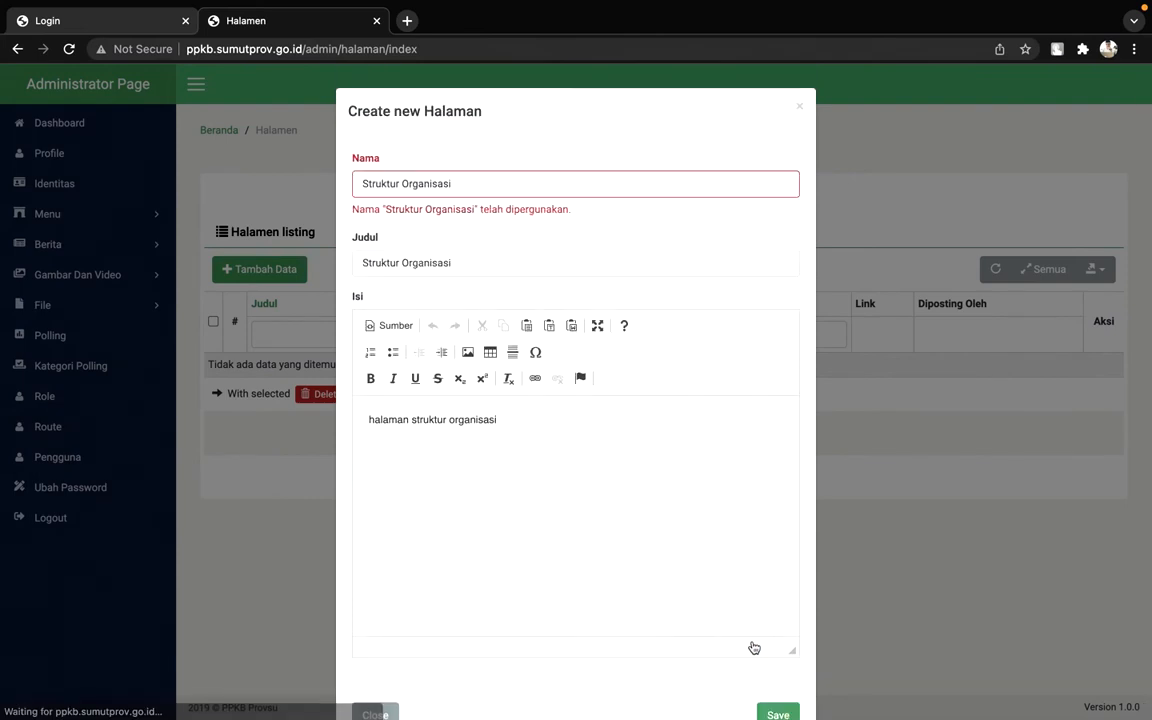
Change the Halaman's name to "Struktur Organisasi 2" and save the record, returning to the Halaman listing
click(478, 184)
text(2)
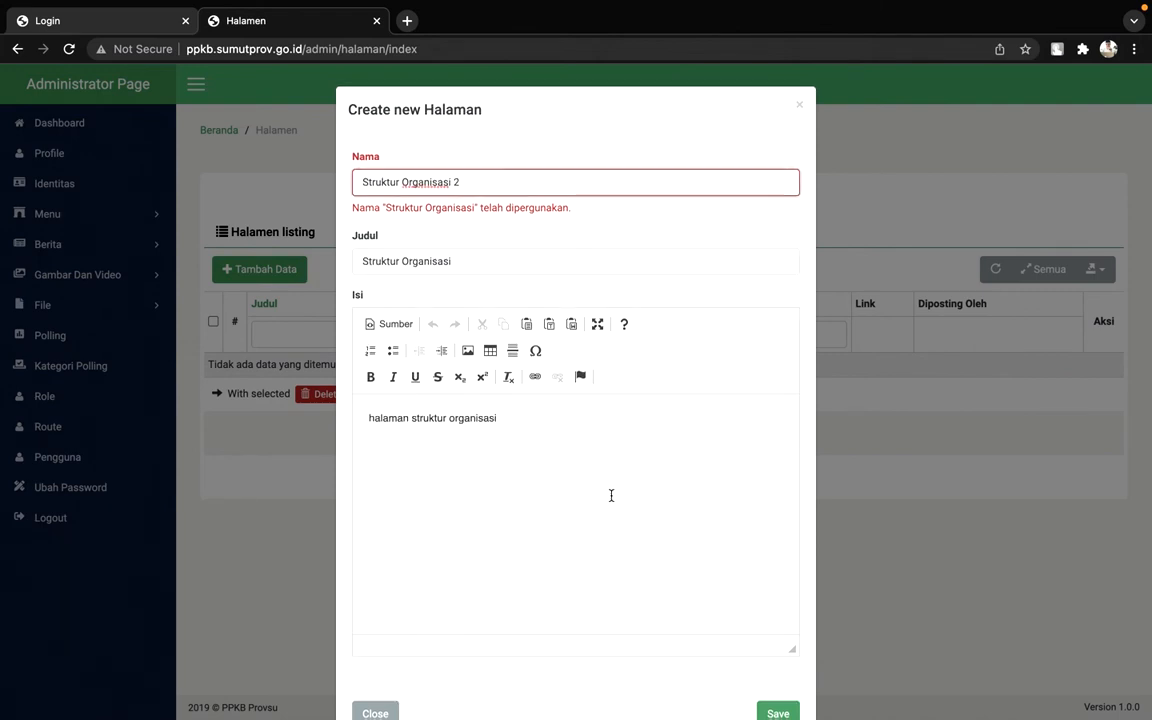
scroll(609, 494, down, 1)
click(783, 678)
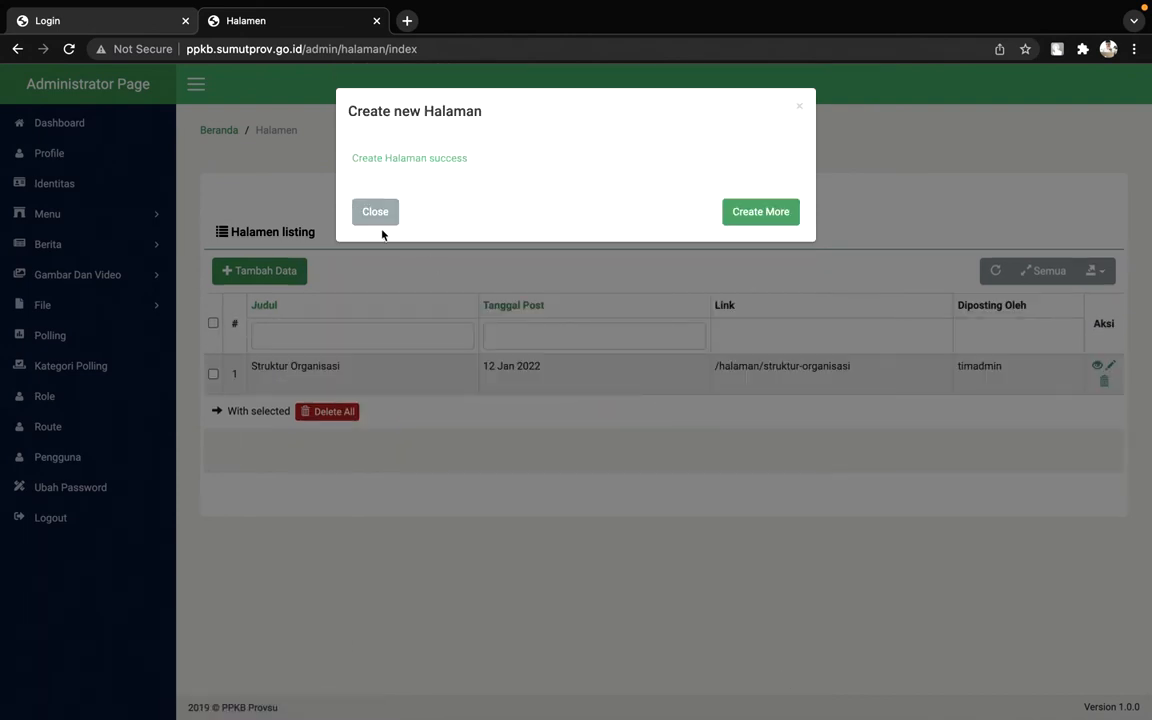
click(380, 211)
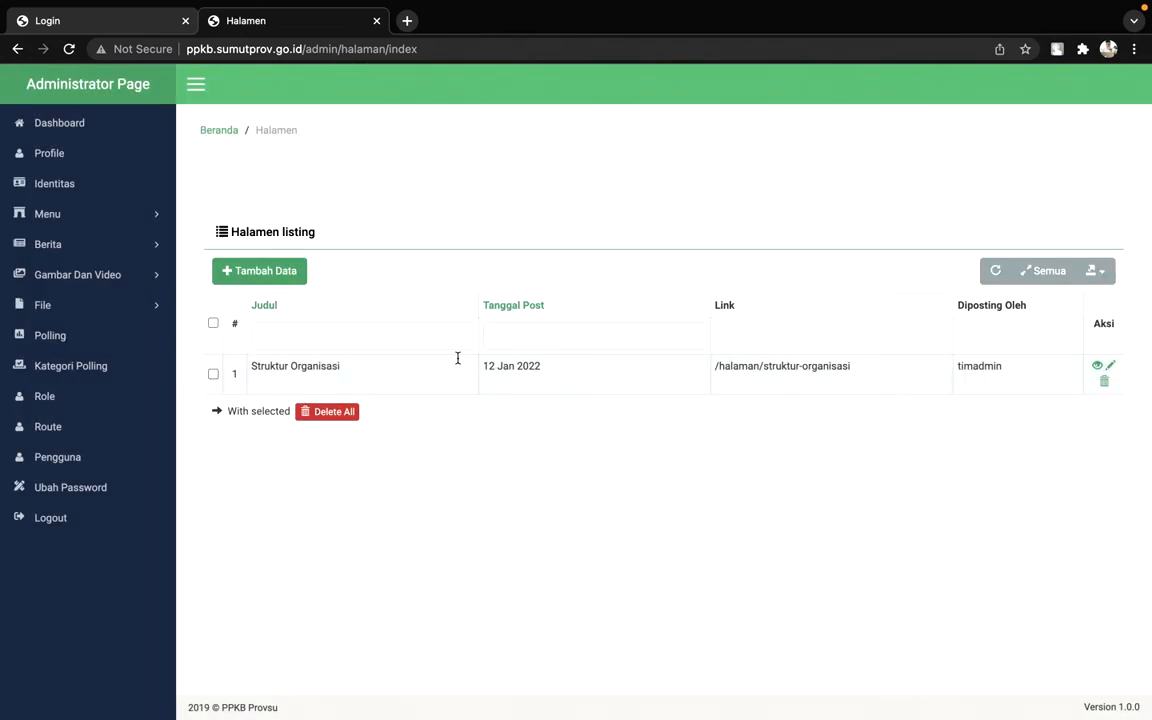
Start a new record in the Stiker listing and enter "kabar duka" as its info text
click(133, 246)
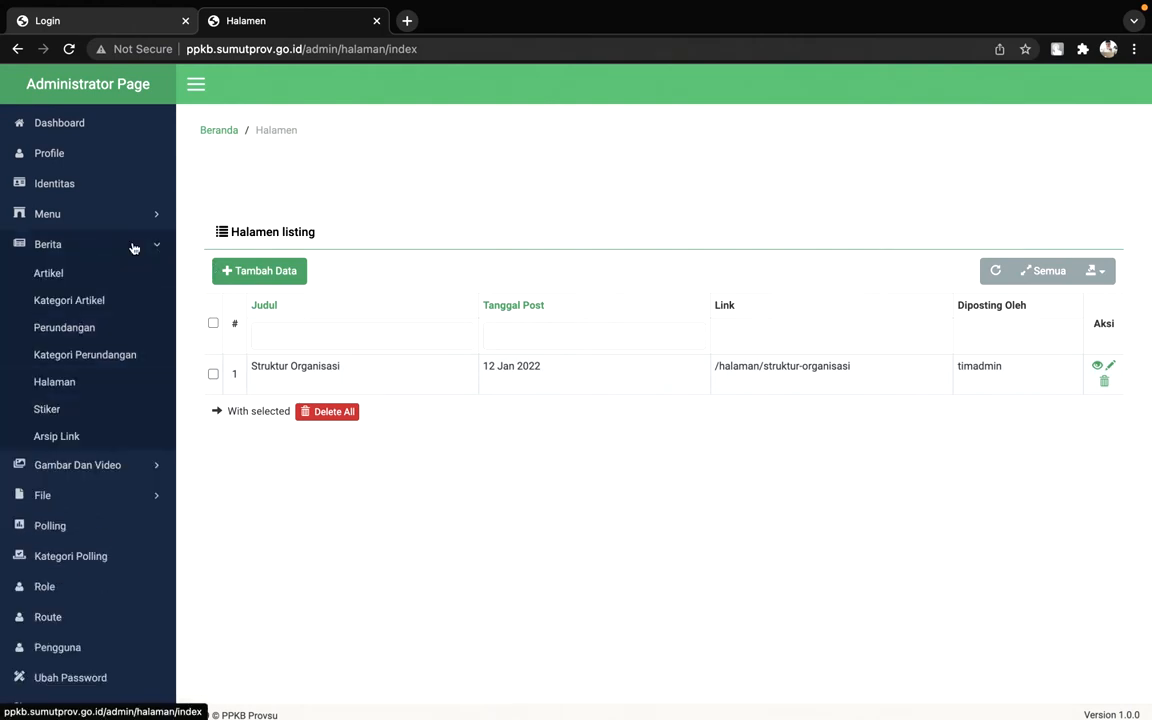
click(90, 420)
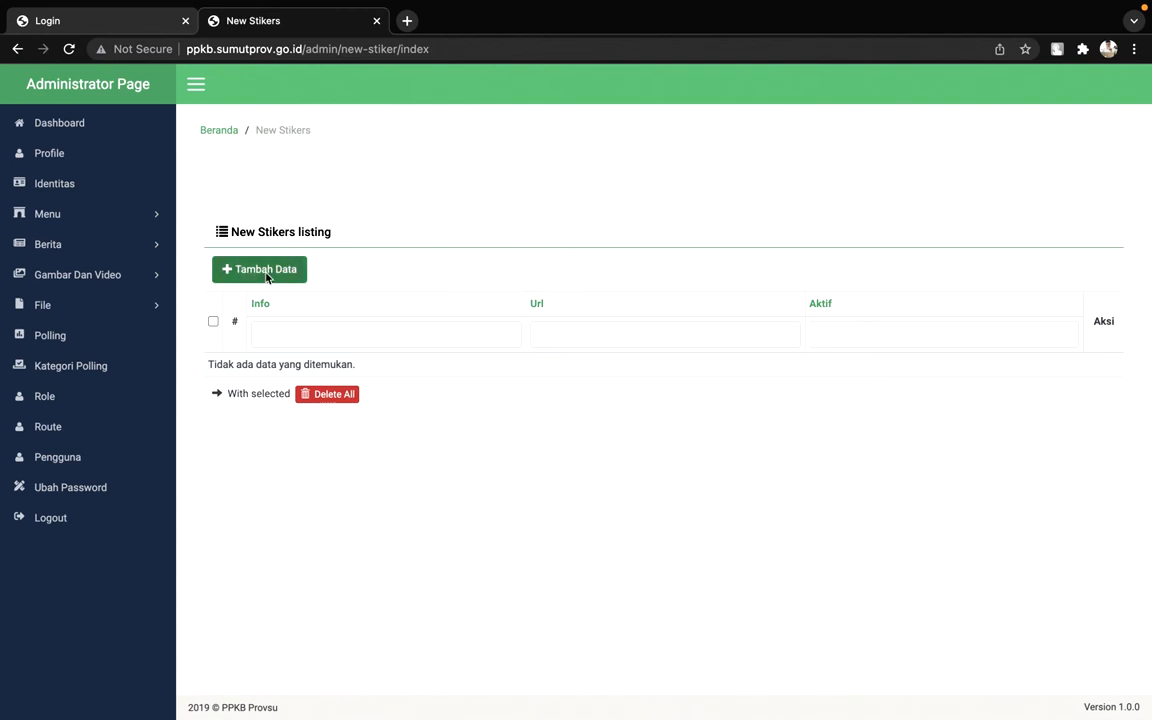
click(268, 277)
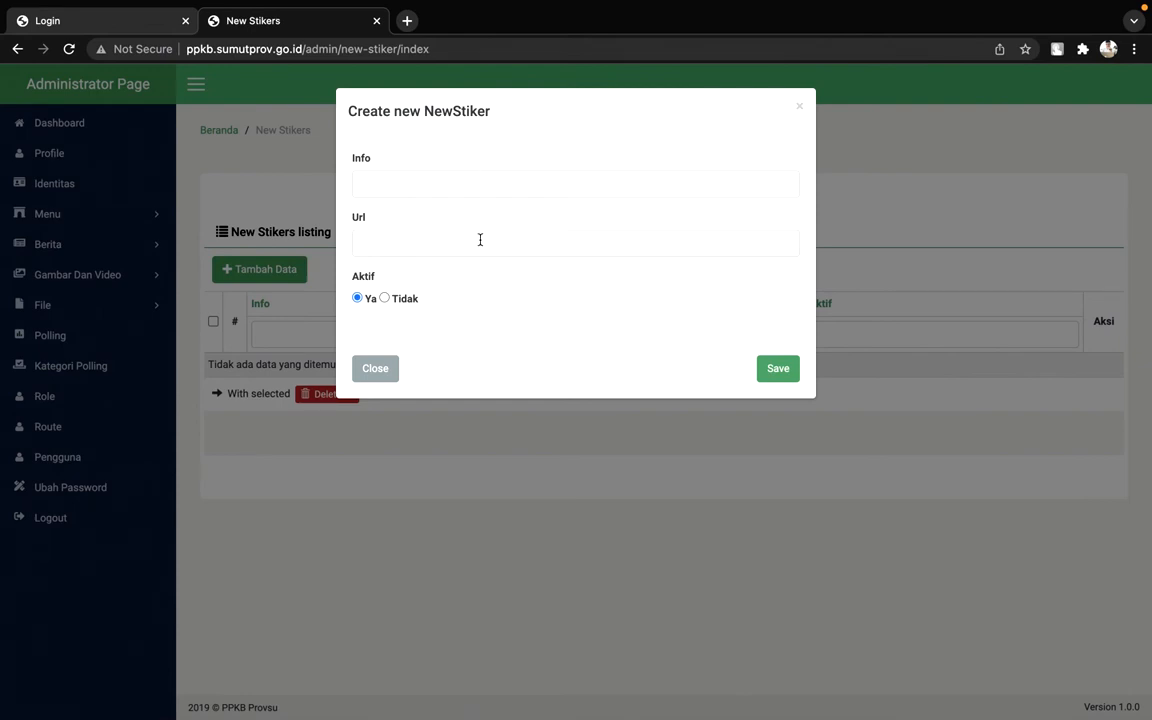
click(399, 188)
text(Mari Baca)
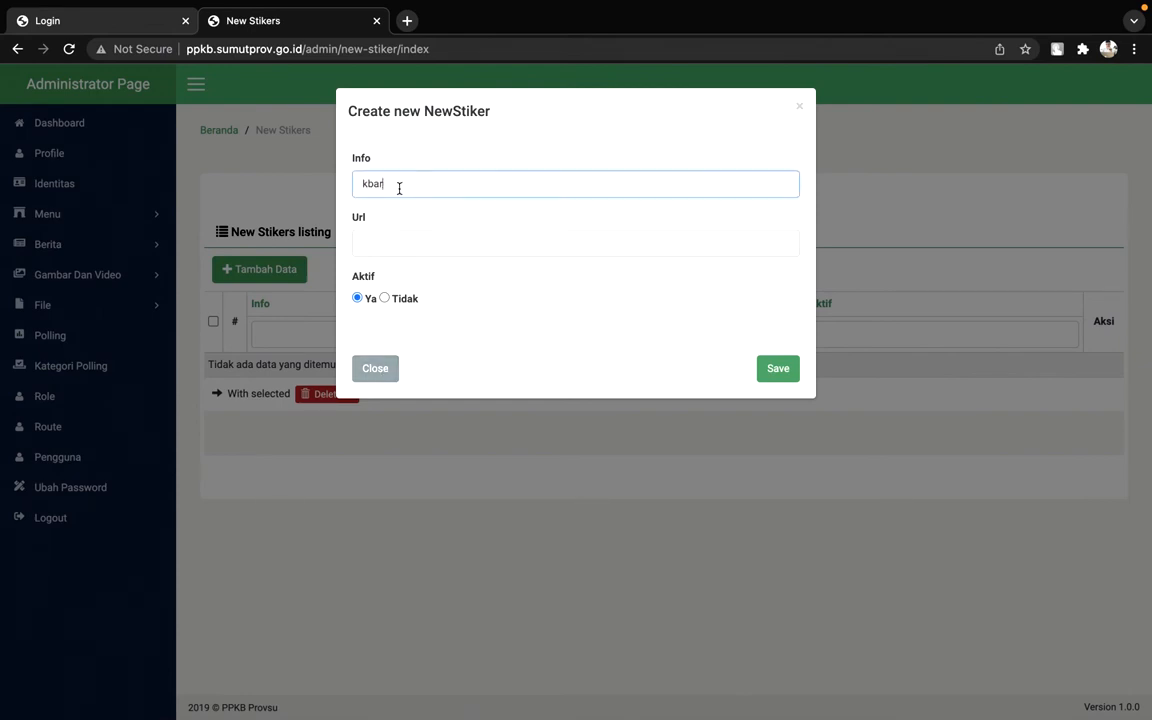
key(super+a)
key(BackSpace)
text(kabar duka)
click(414, 246)
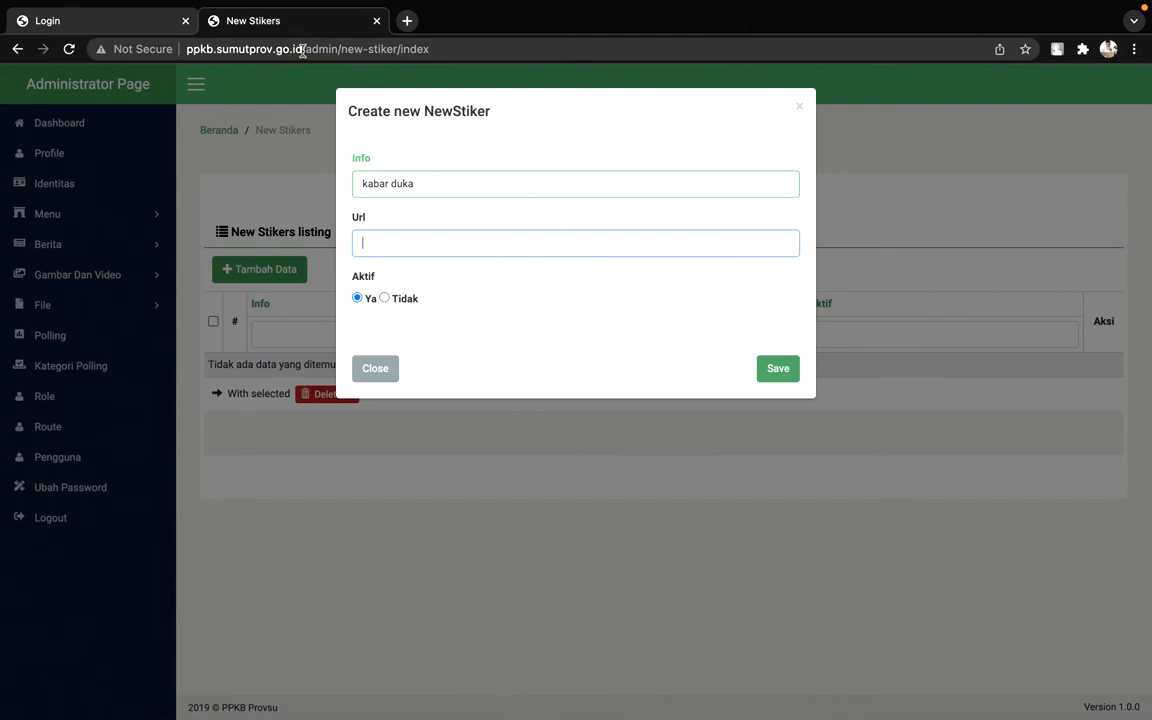
drag(302, 51, 165, 51)
key(ctrl+c)
click(417, 242)
key(ctrl+v)
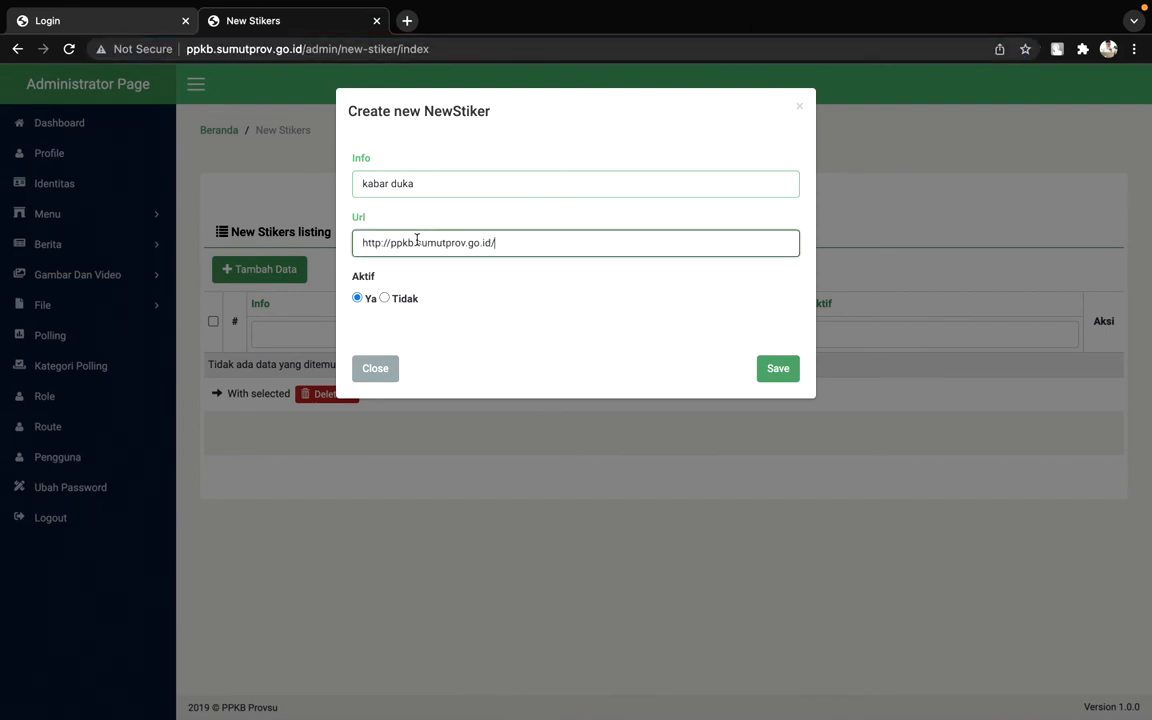
click(787, 377)
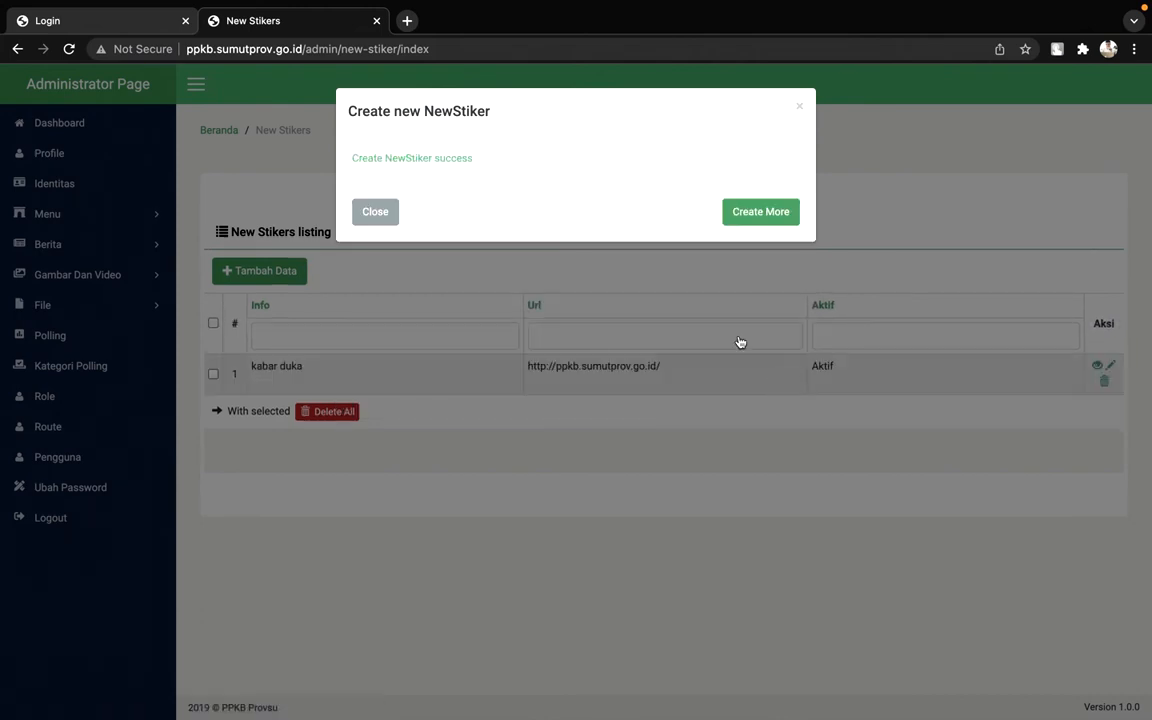
click(389, 213)
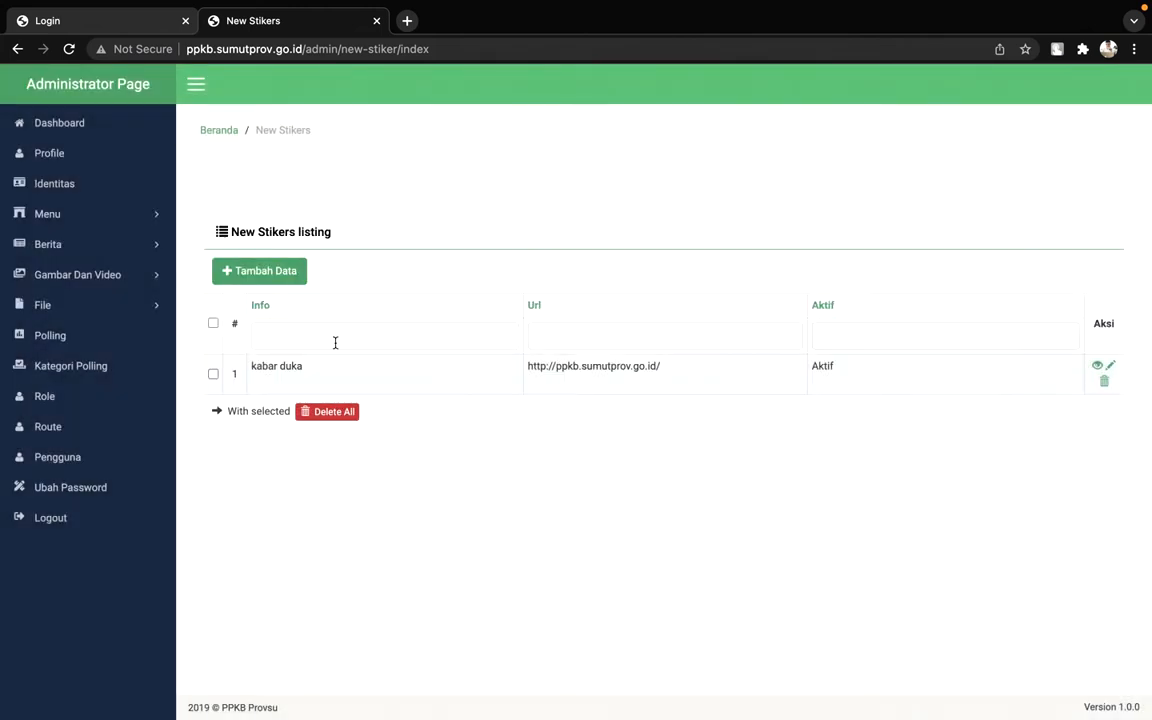
Look over the name, captions and link fields of a new Video record, and close the form without saving
click(142, 279)
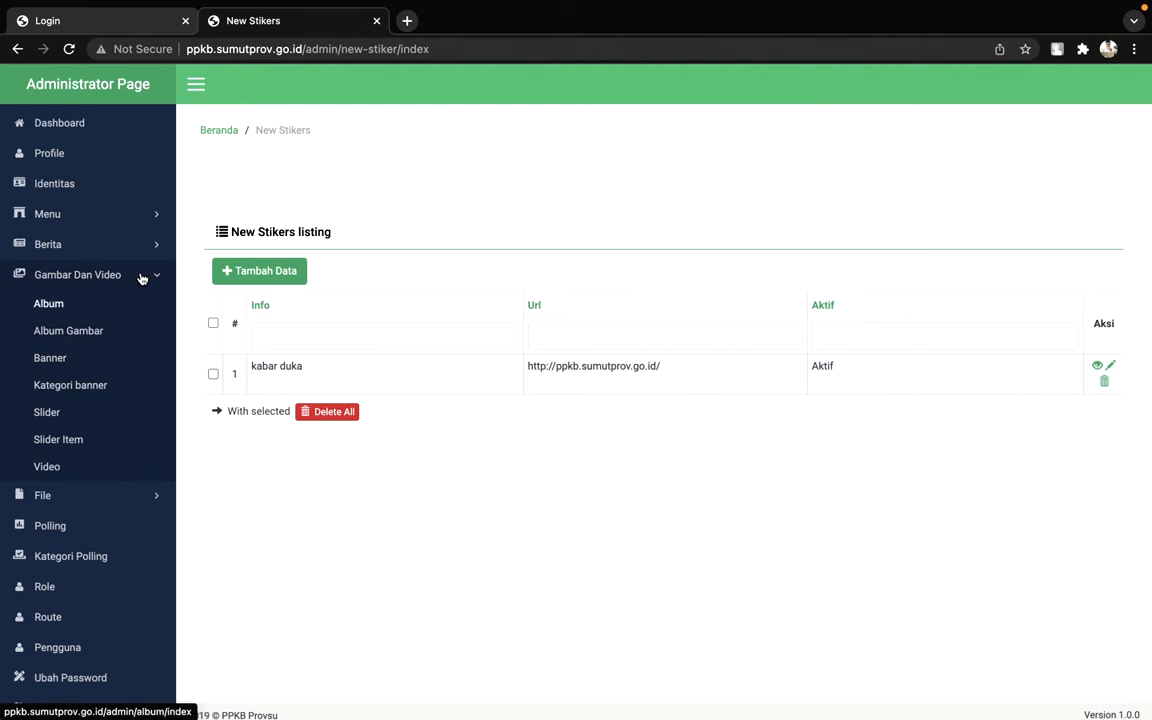
click(70, 467)
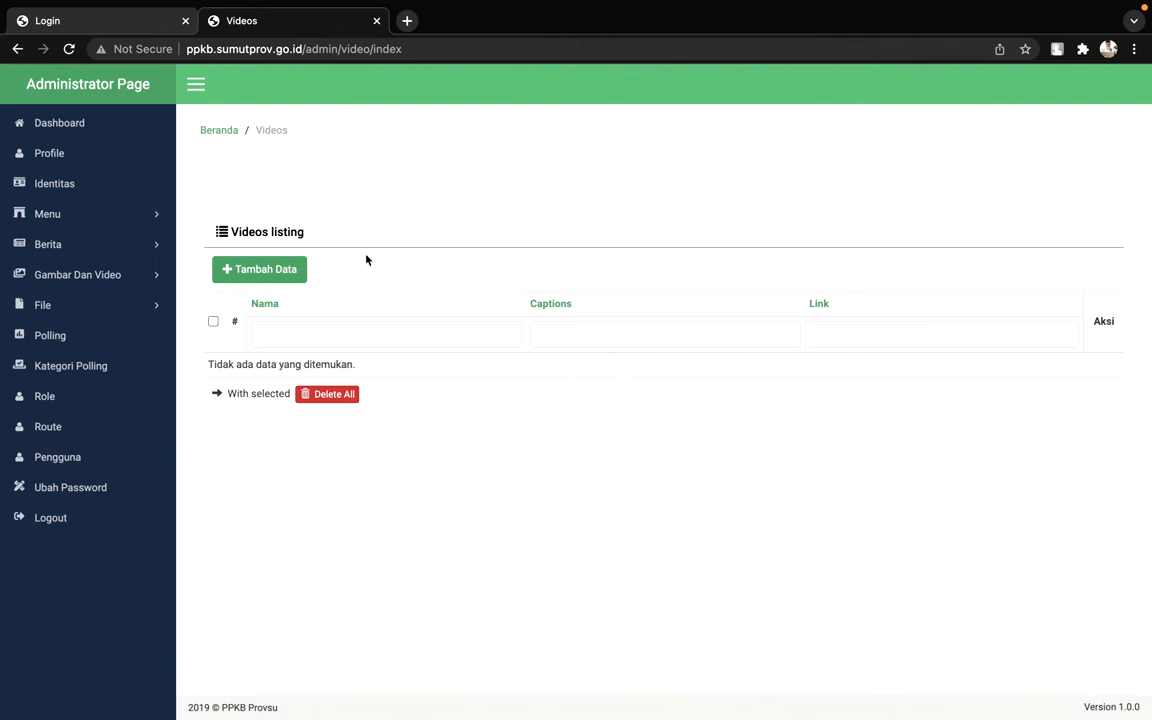
click(277, 274)
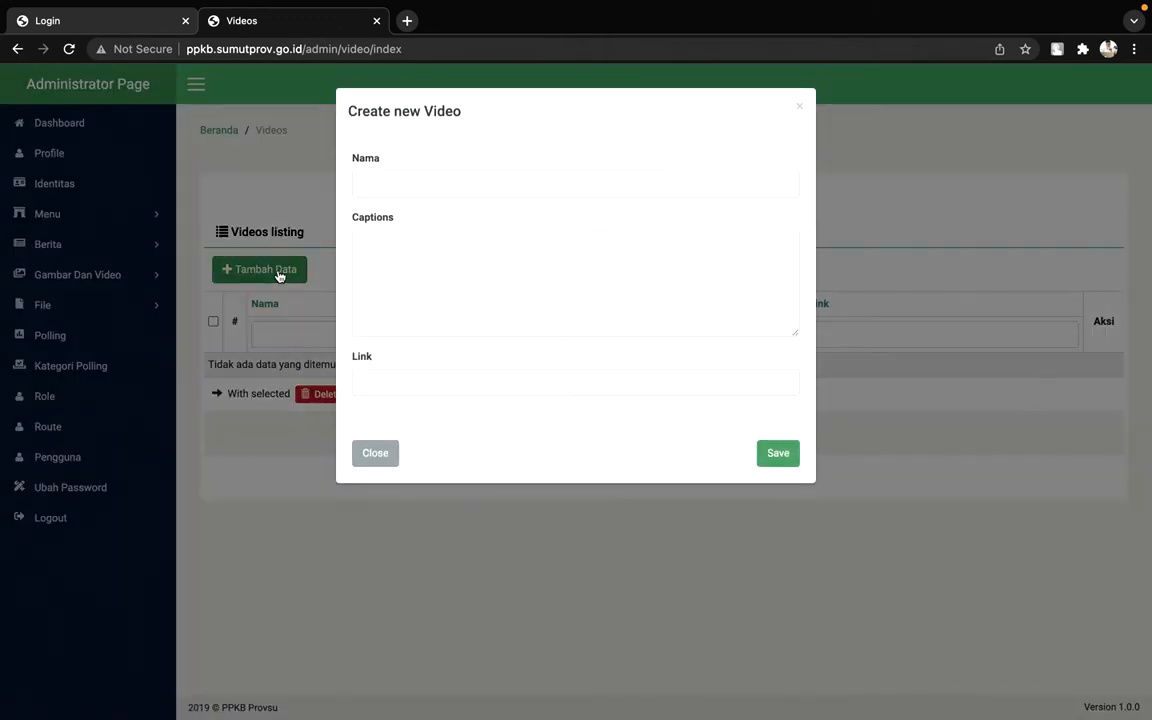
click(427, 181)
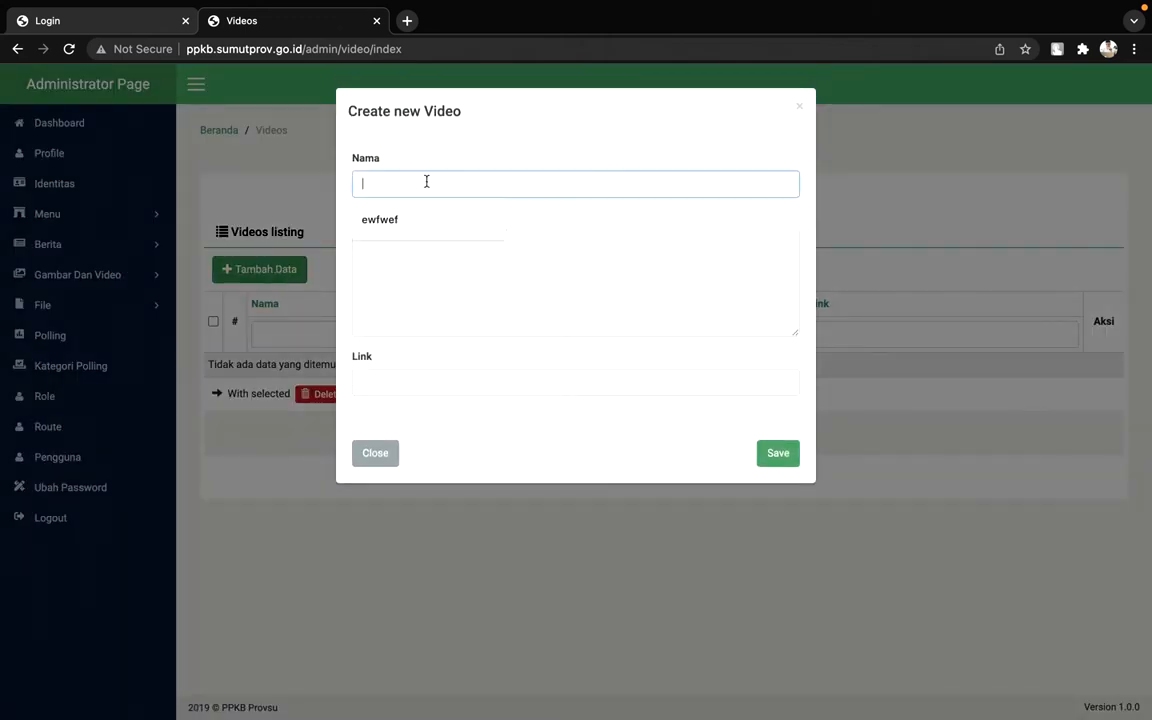
click(465, 290)
click(481, 383)
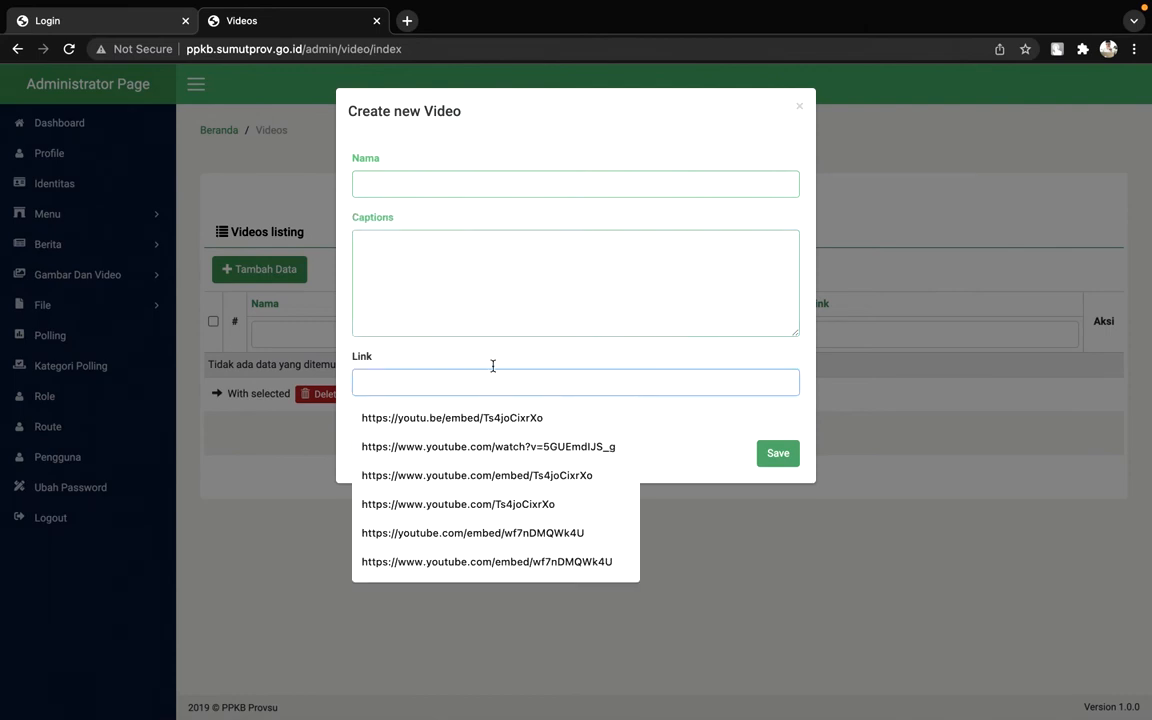
click(498, 363)
click(515, 392)
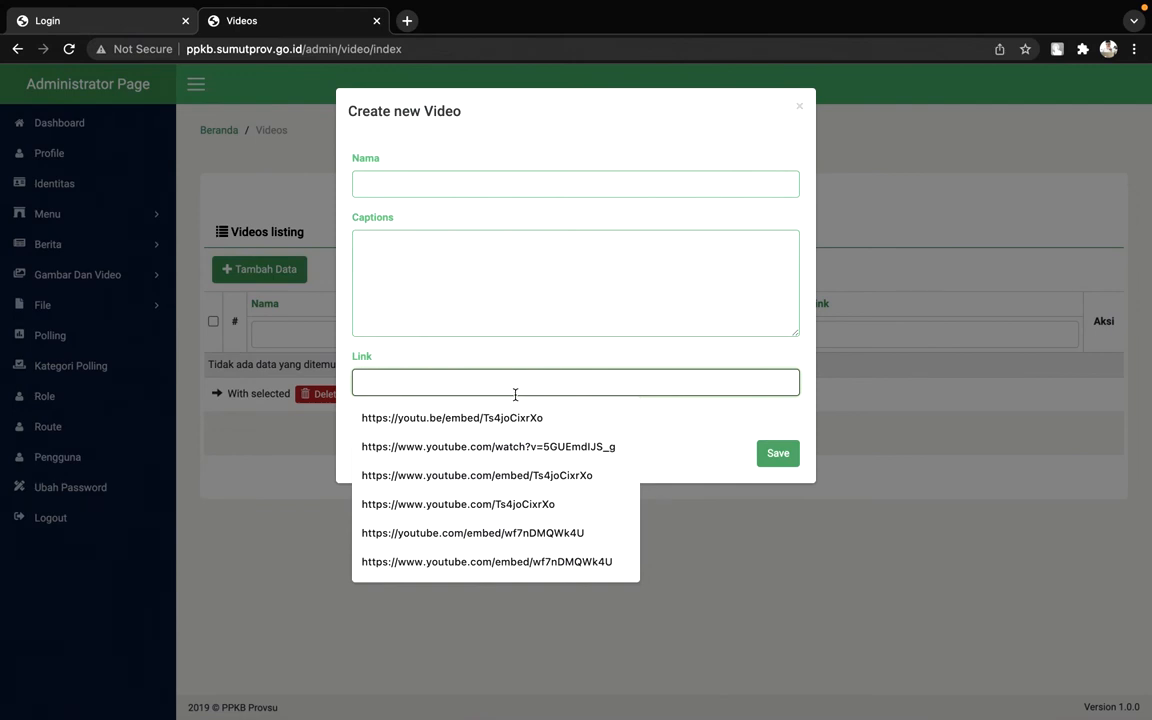
click(699, 450)
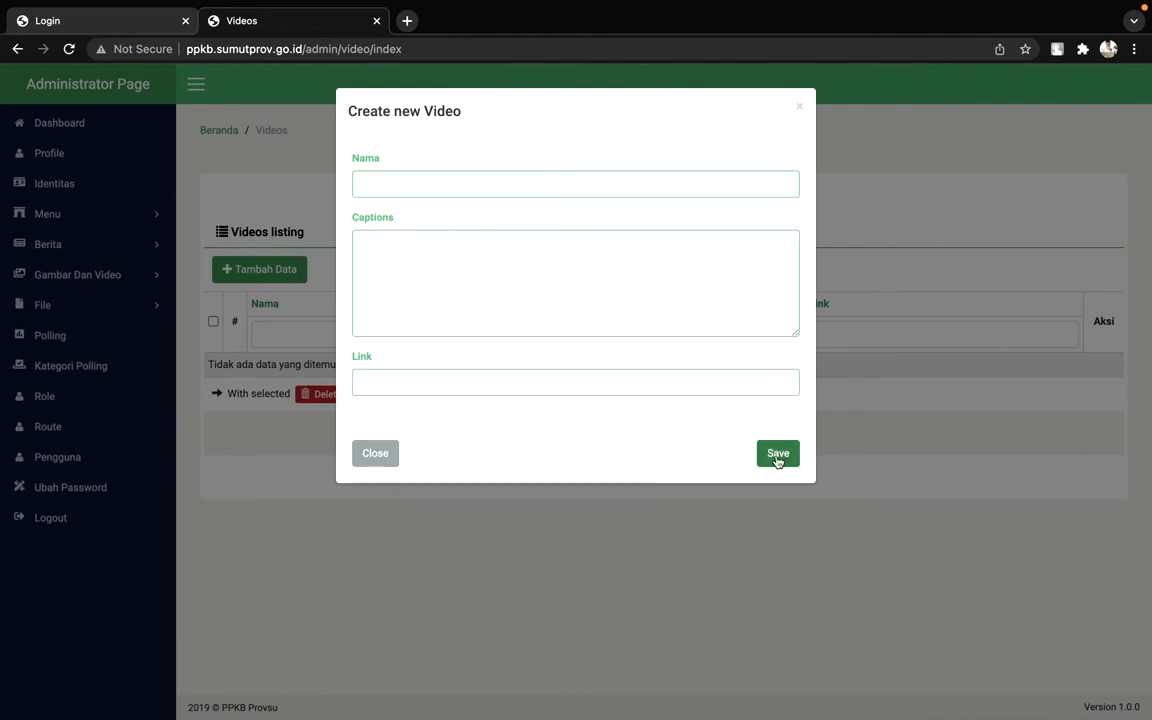
click(378, 454)
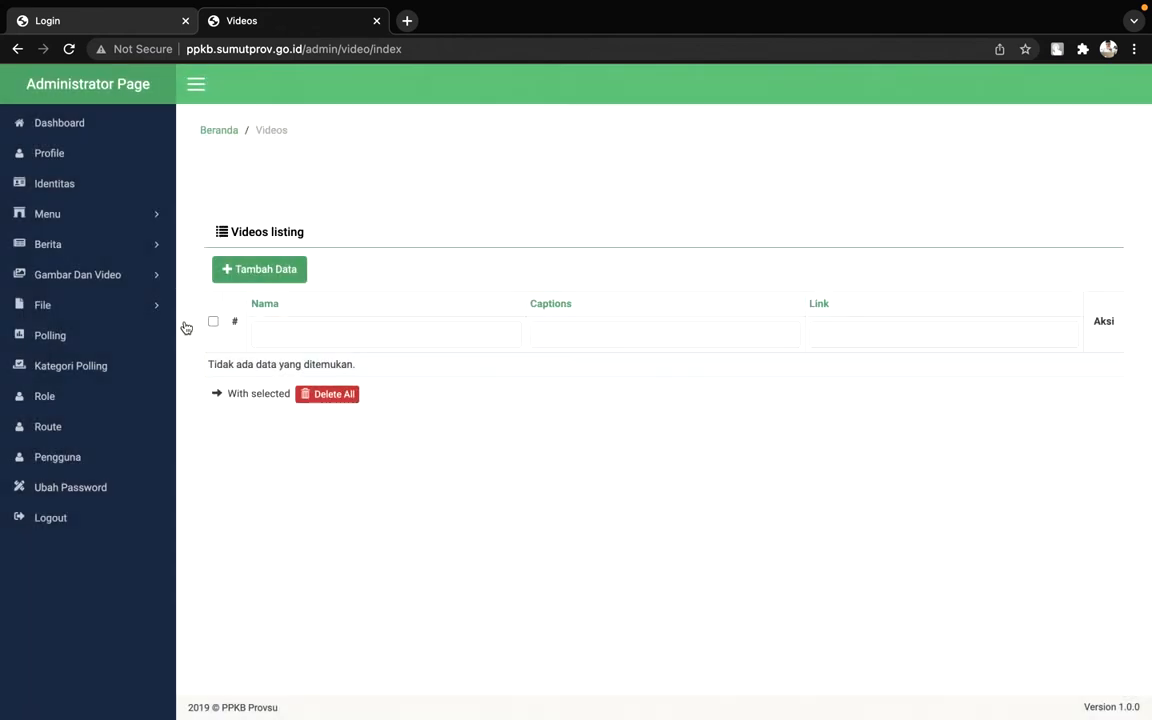
Start a new Unduhan record, look over its fields and set its category to "Bidang Ketahanan dan Kesejahteraan Keluarga"
click(113, 280)
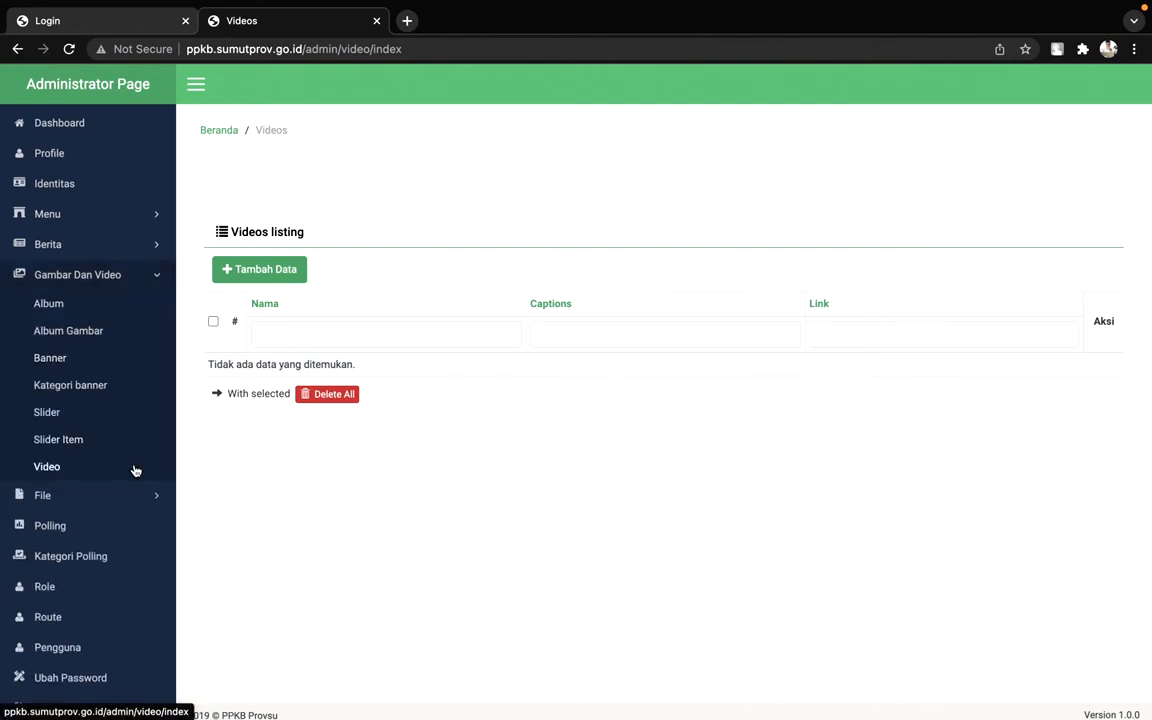
click(147, 496)
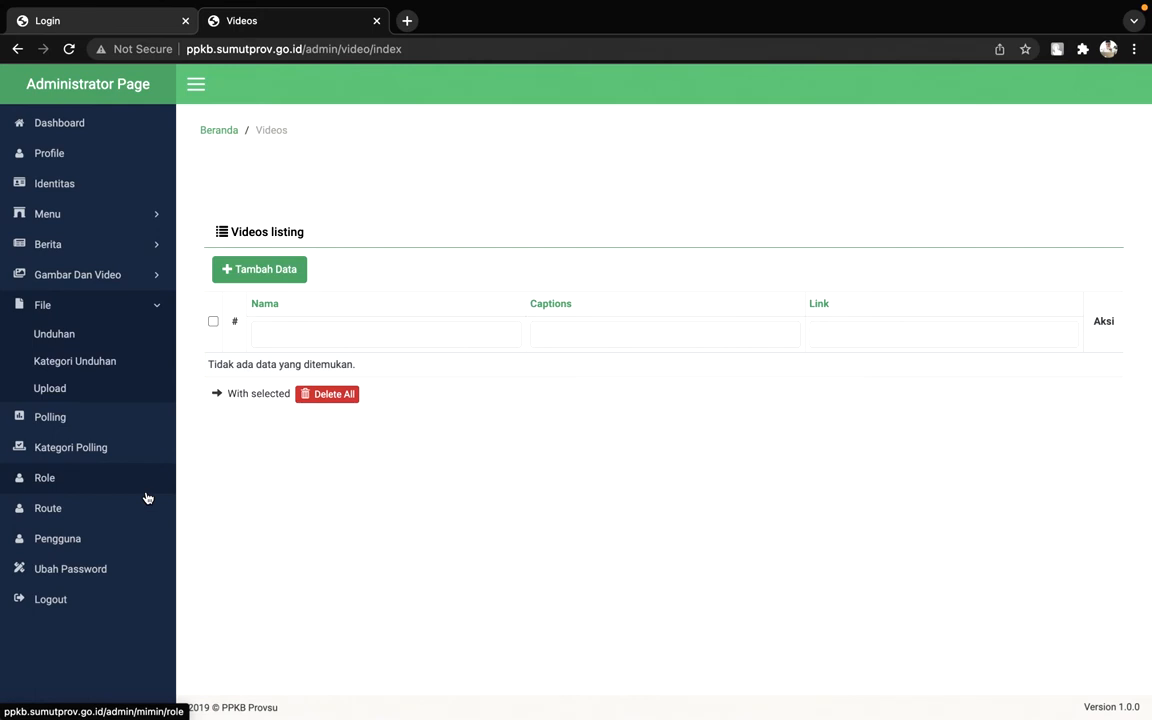
click(70, 336)
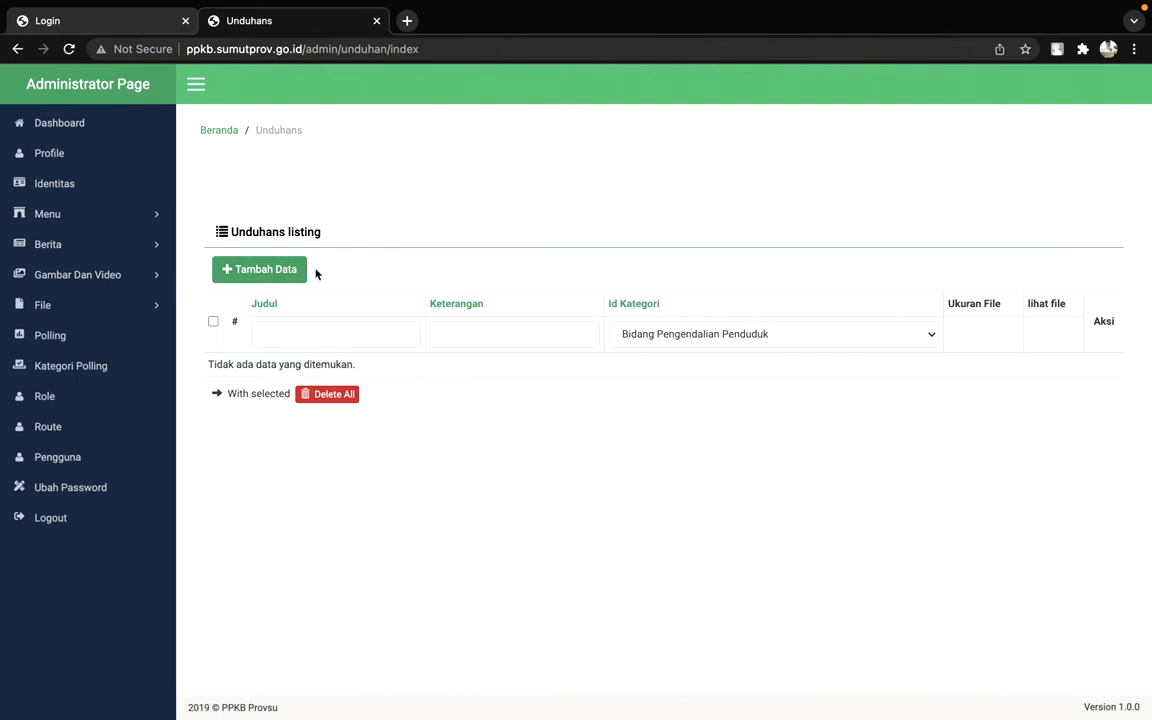
click(278, 280)
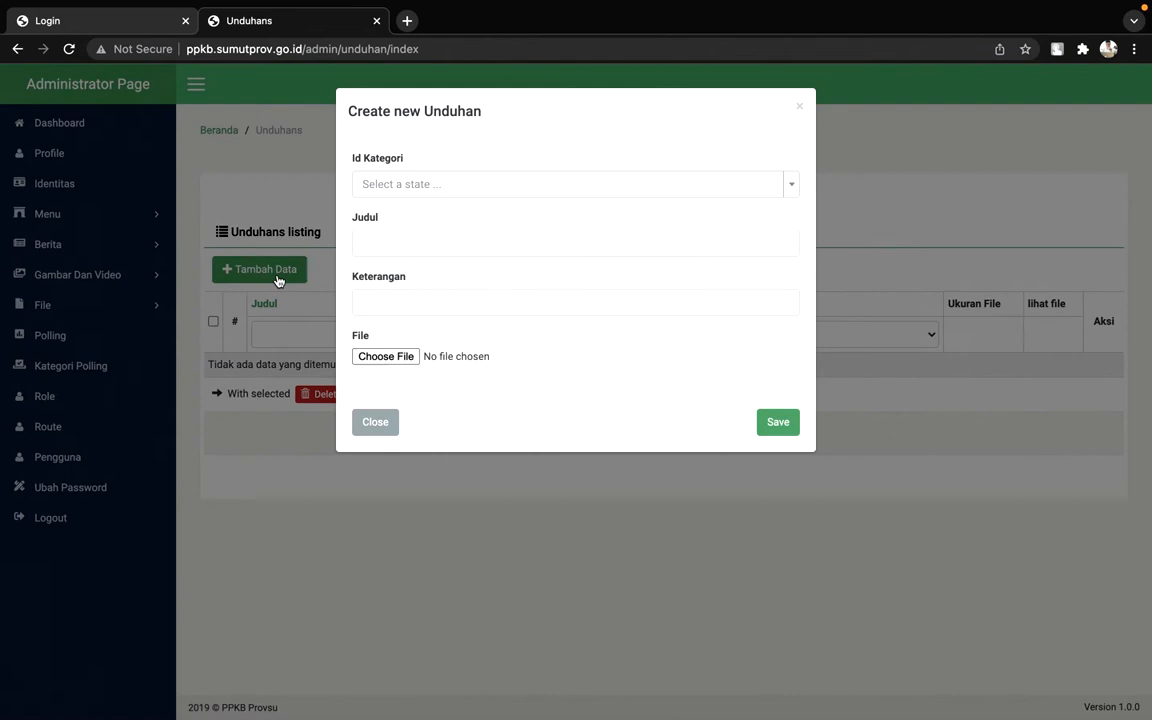
click(373, 180)
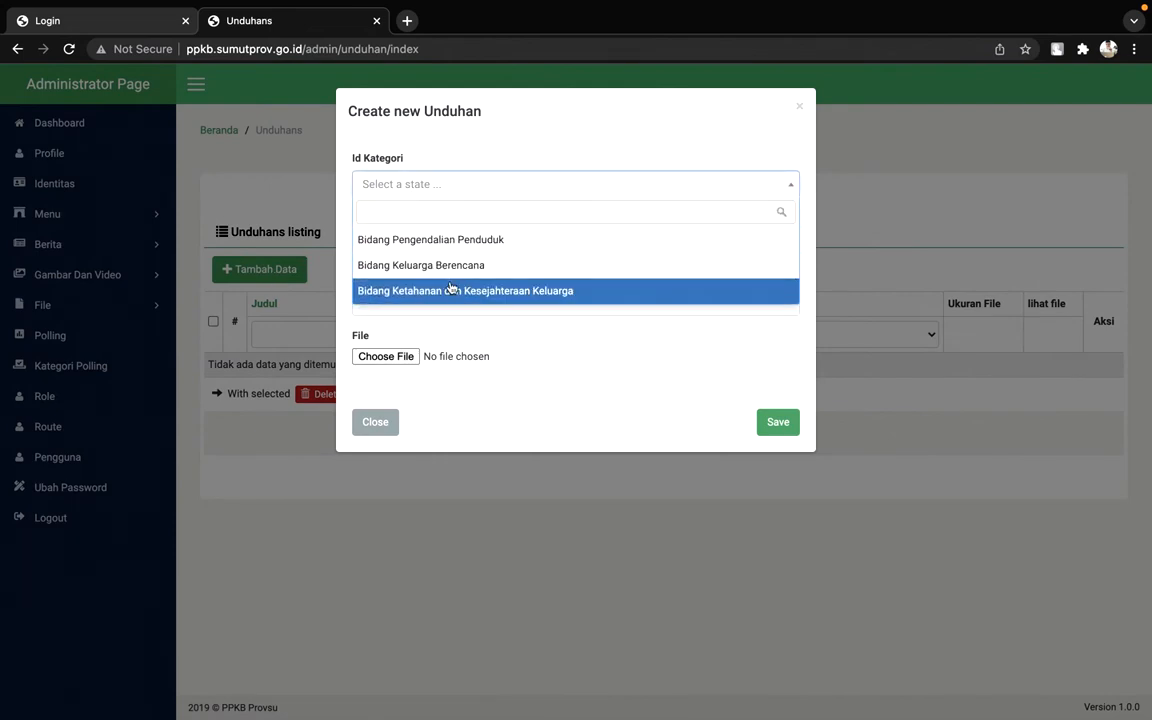
click(466, 162)
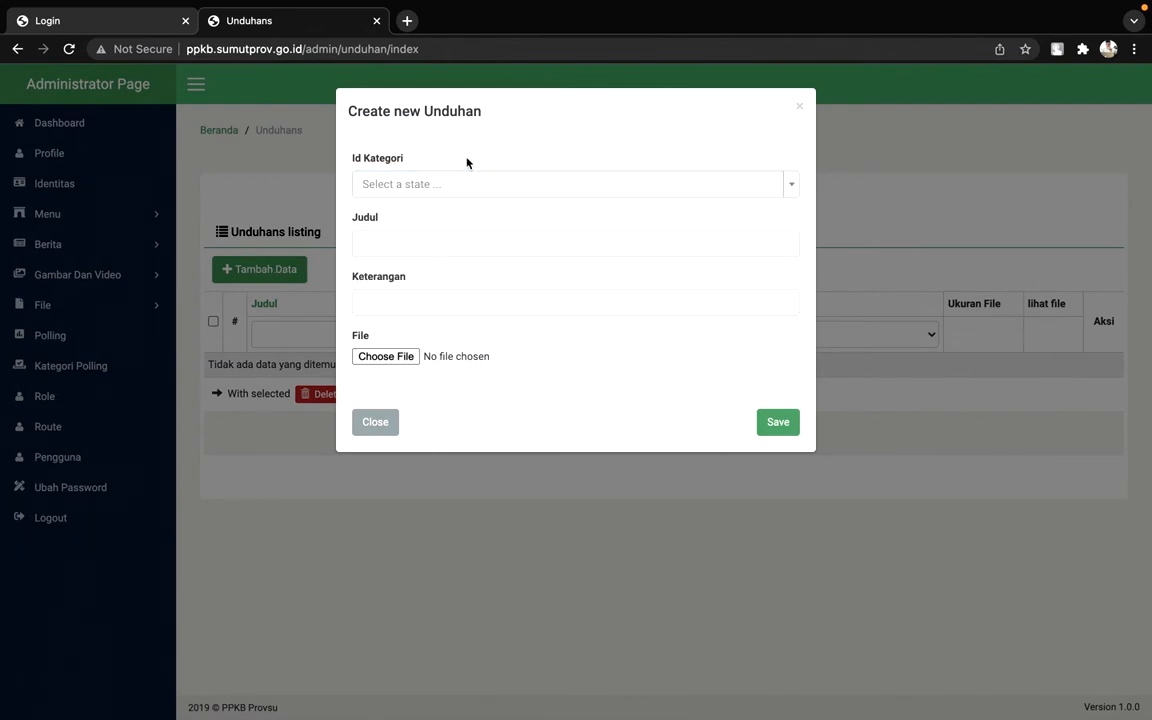
click(450, 245)
click(465, 216)
click(462, 302)
click(476, 276)
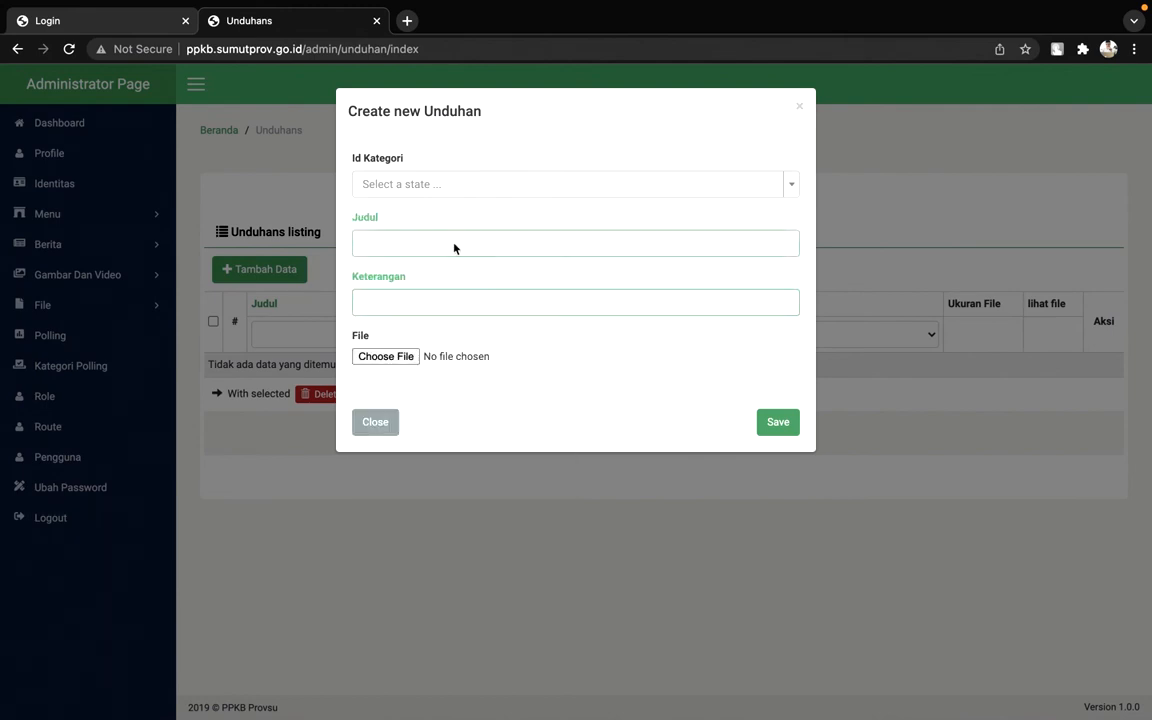
click(409, 183)
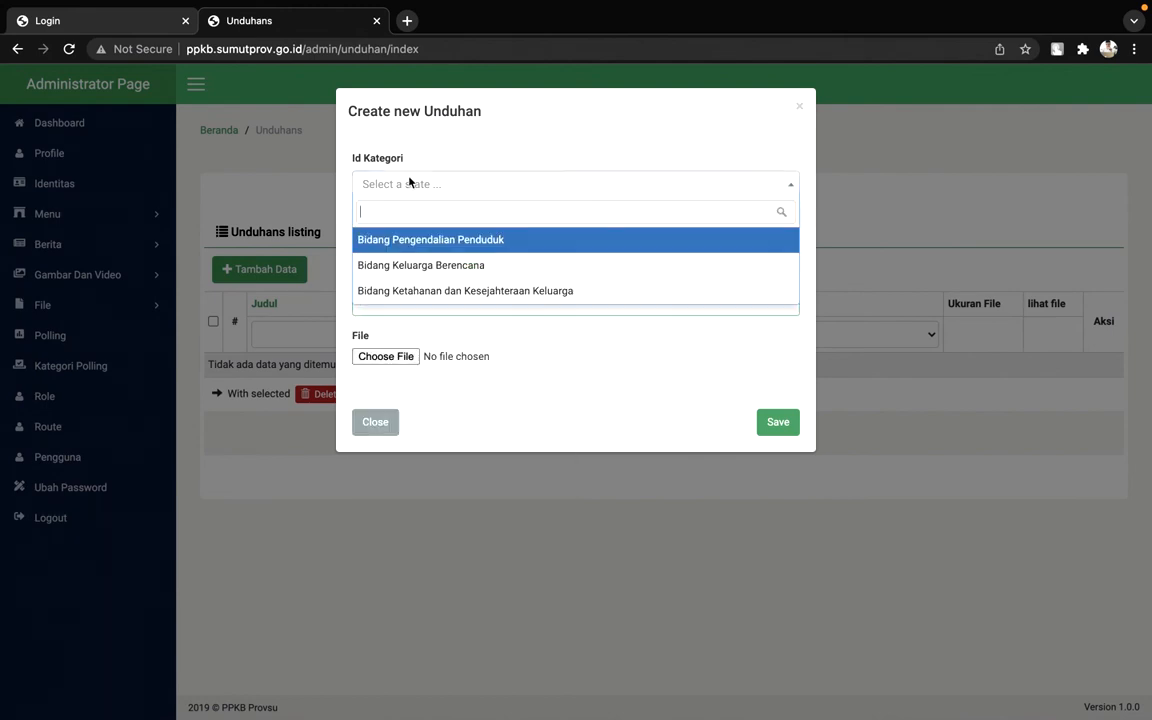
click(485, 292)
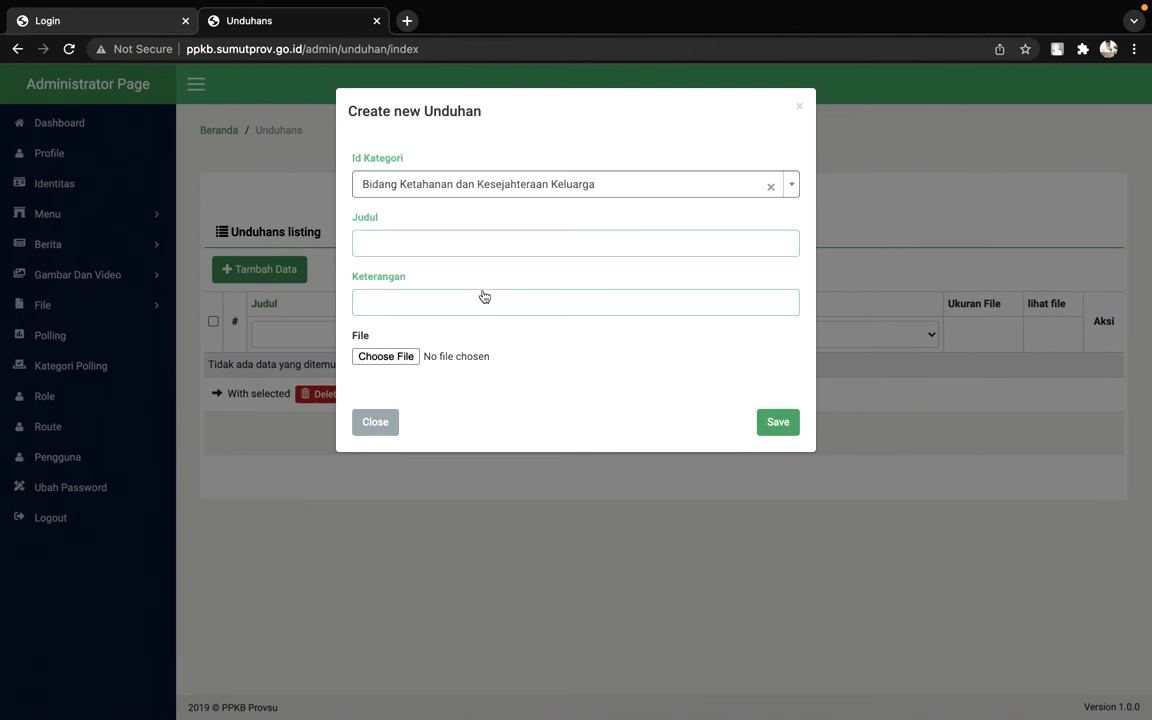
Enter "dokumen ketahanan dan kesejahteraan keluarga" as the title of the new Unduhan
click(417, 246)
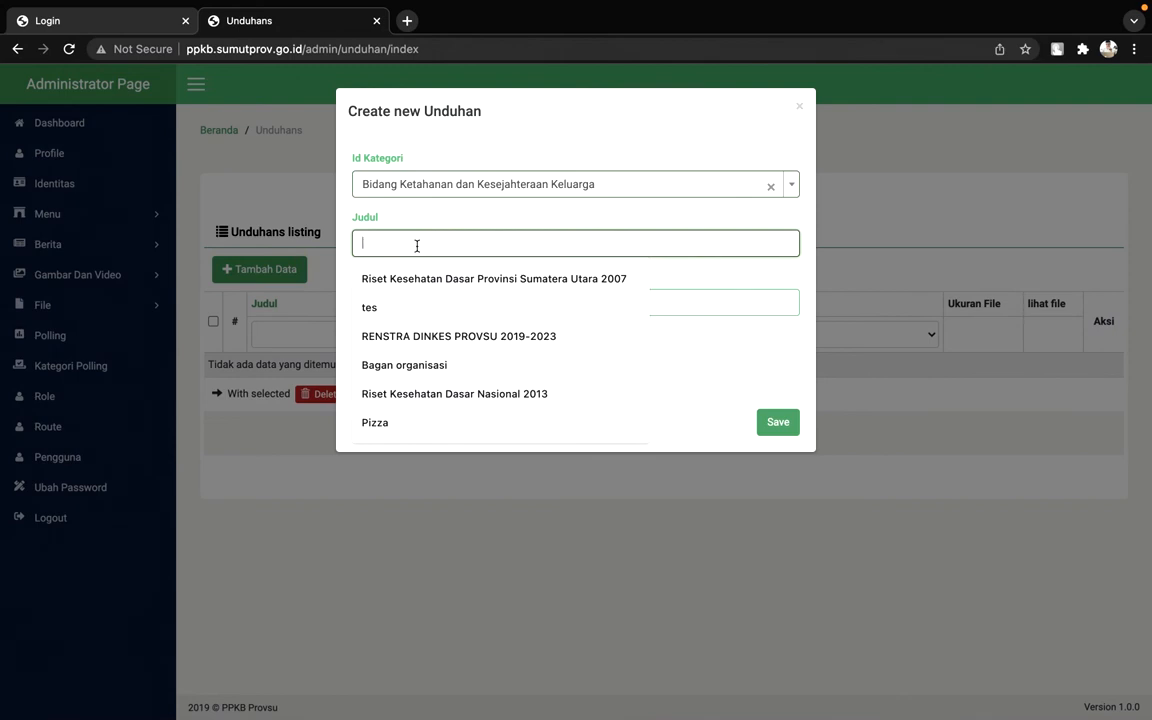
text(dikumen)
key(BackSpace)
key(BackSpace)
key(BackSpace)
key(BackSpace)
key(BackSpace)
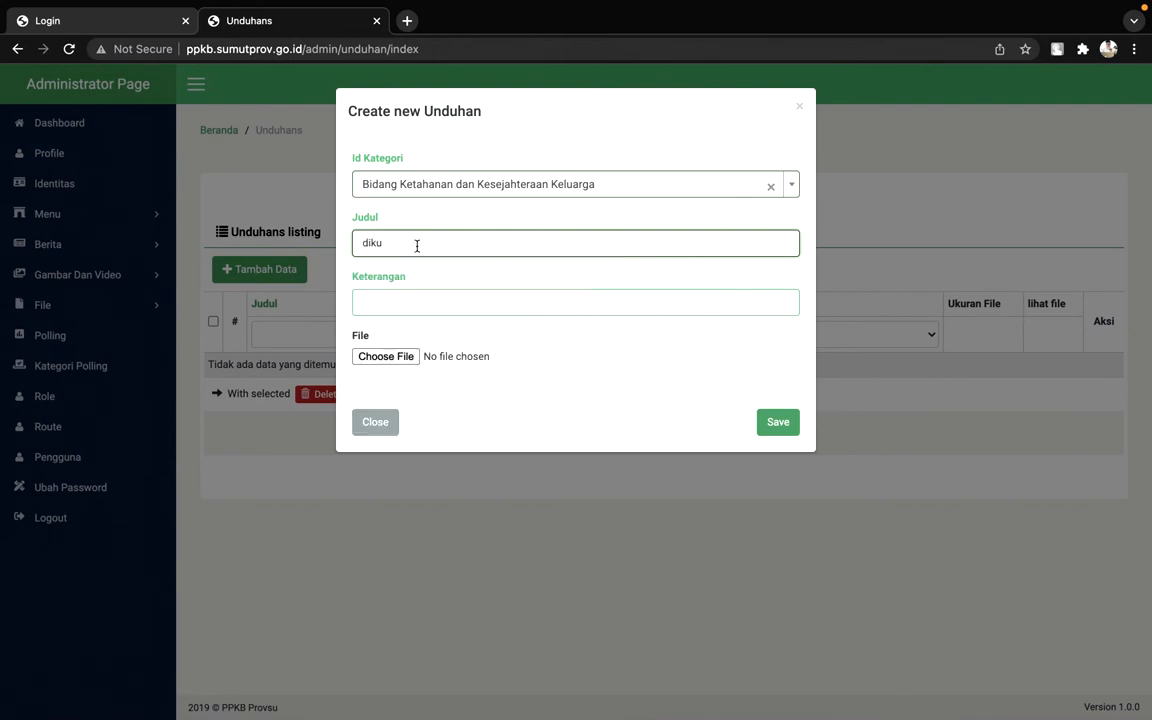
key(BackSpace)
text(okumen ketahanan )
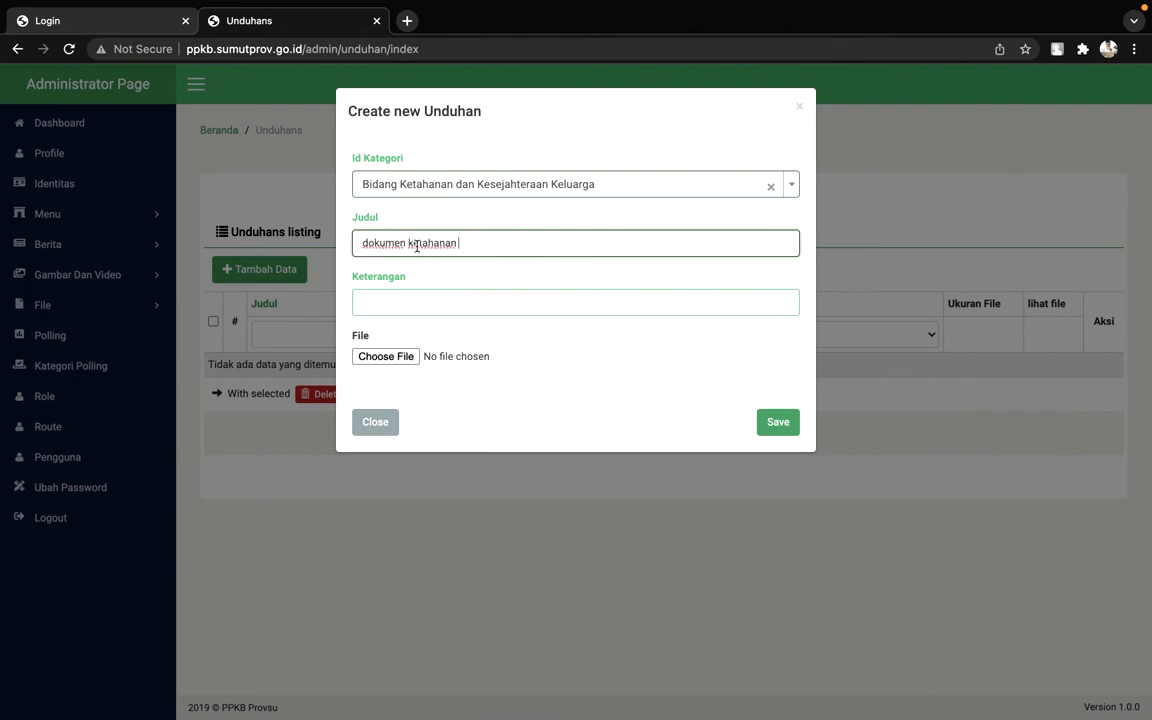
text(dan kjeseja)
key(BackSpace)
key(BackSpace)
key(BackSpace)
key(BackSpace)
key(BackSpace)
key(BackSpace)
text(esejahteraan keluarg)
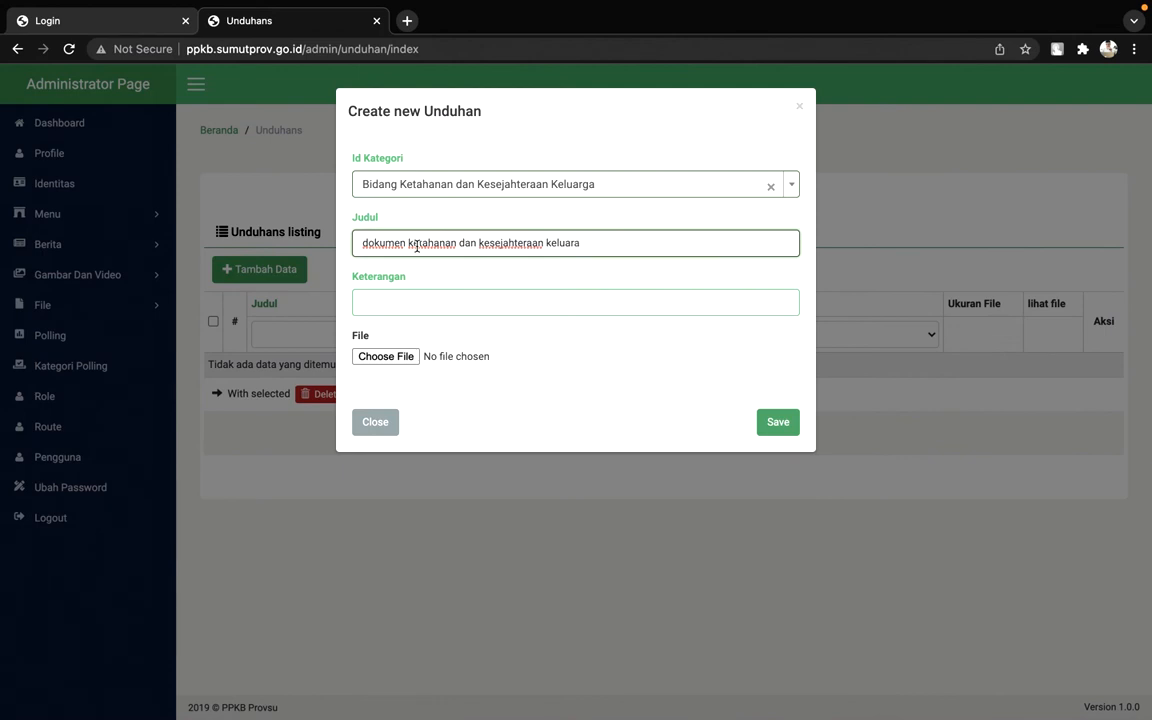
text(a)
Copy the new Unduhan's title into its Keterangan field
click(458, 308)
double_click(448, 243)
key(ctrl+a)
key(ctrl+c)
click(442, 302)
key(ctrl+v)
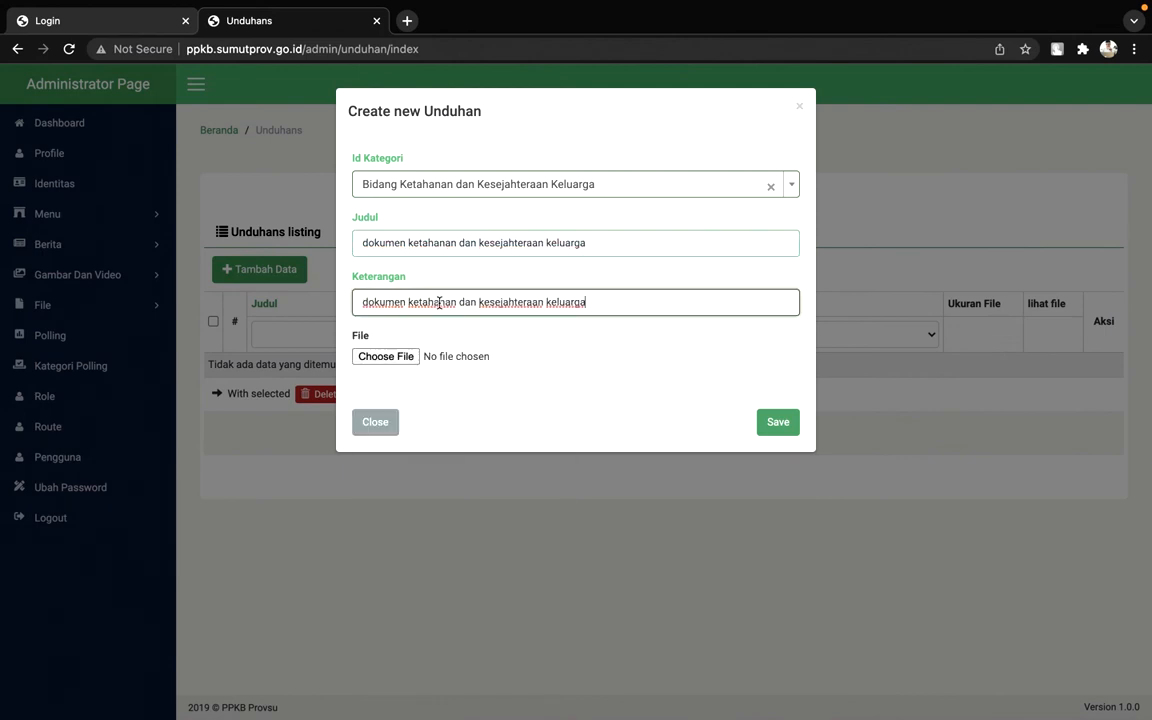
Attach the 09.40.15 screenshot from the Downloads folder to the Unduhan, save the record and return to the listing
click(386, 357)
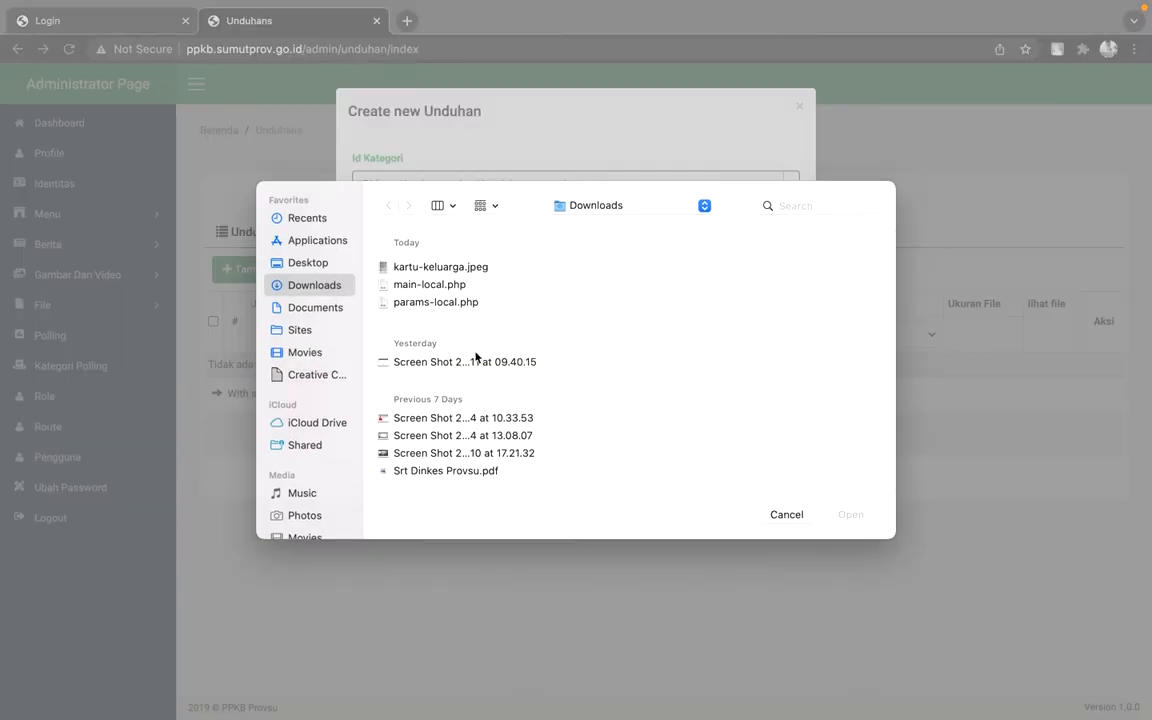
double_click(476, 361)
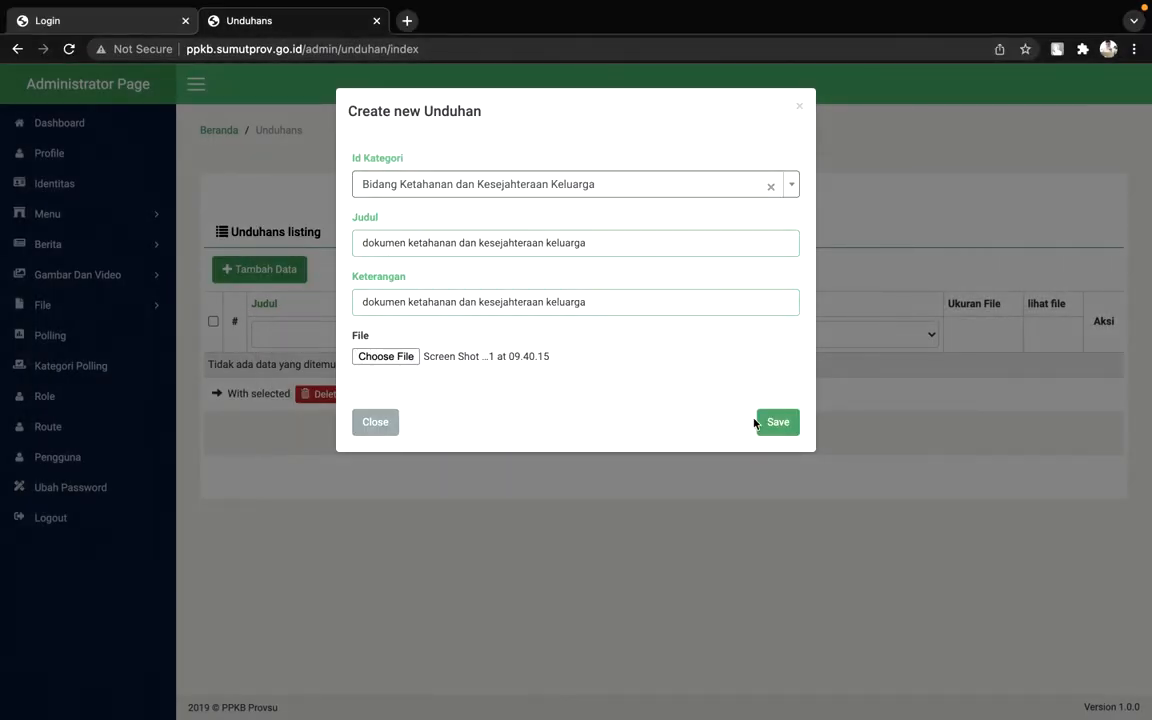
click(788, 425)
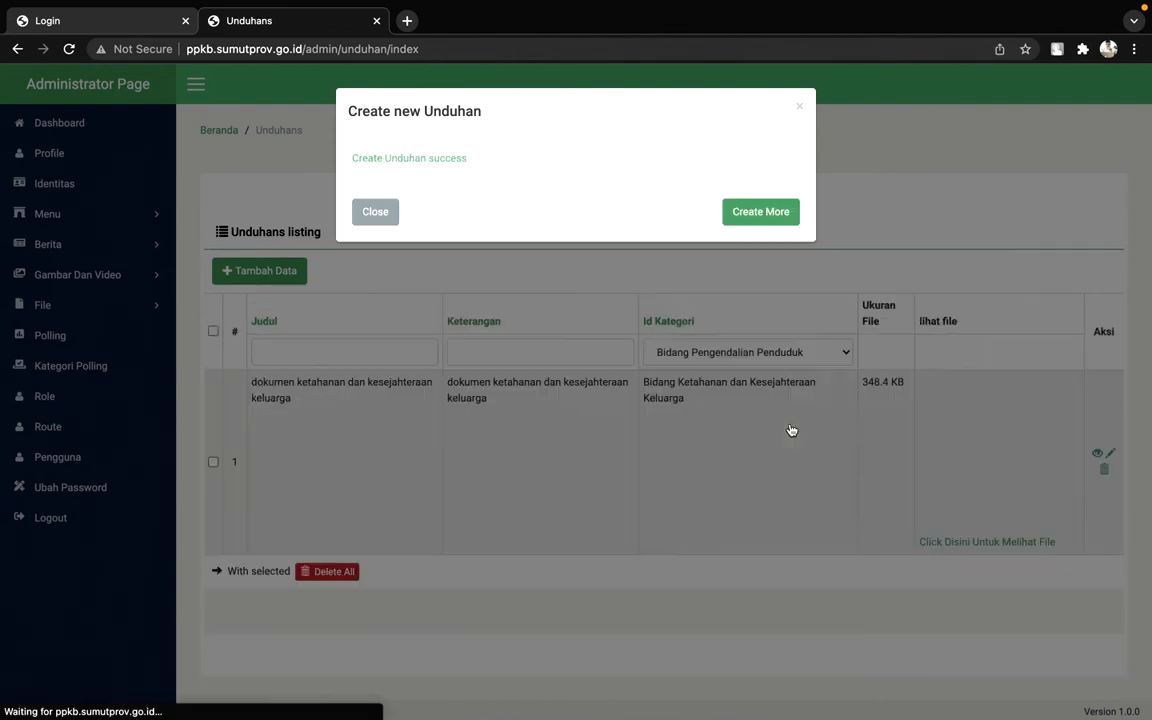
click(382, 212)
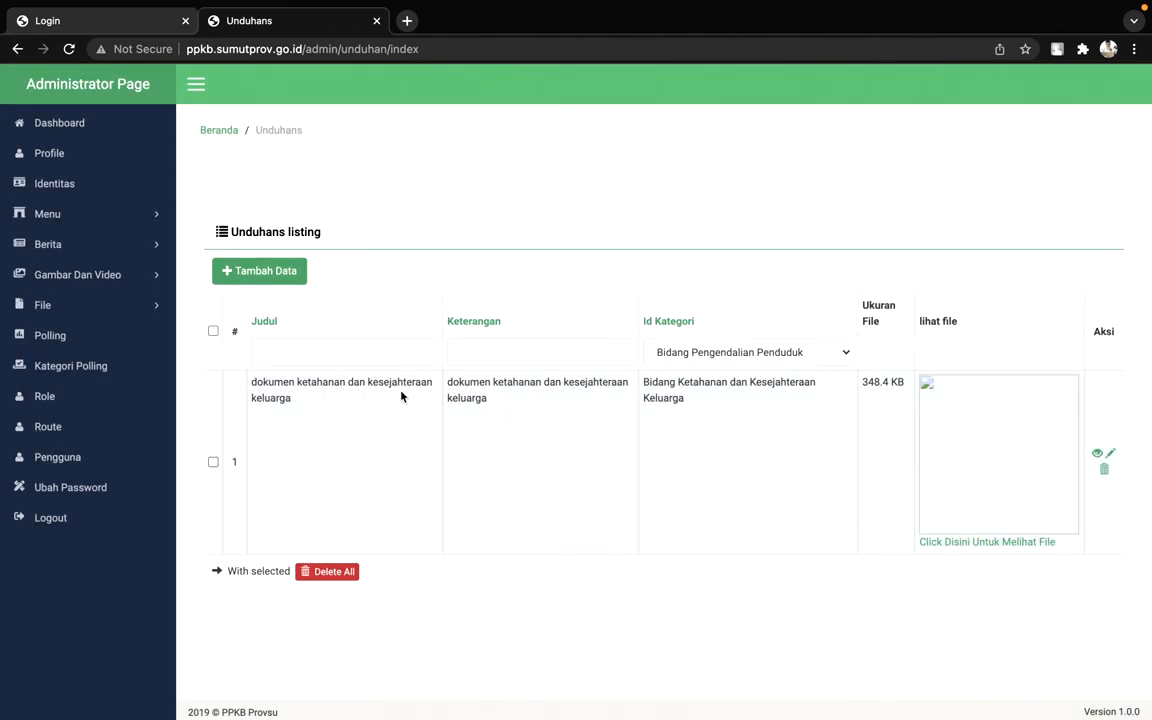
Open the Kategori Unduhan listing, look over the form for a new category and close it without saving
click(121, 307)
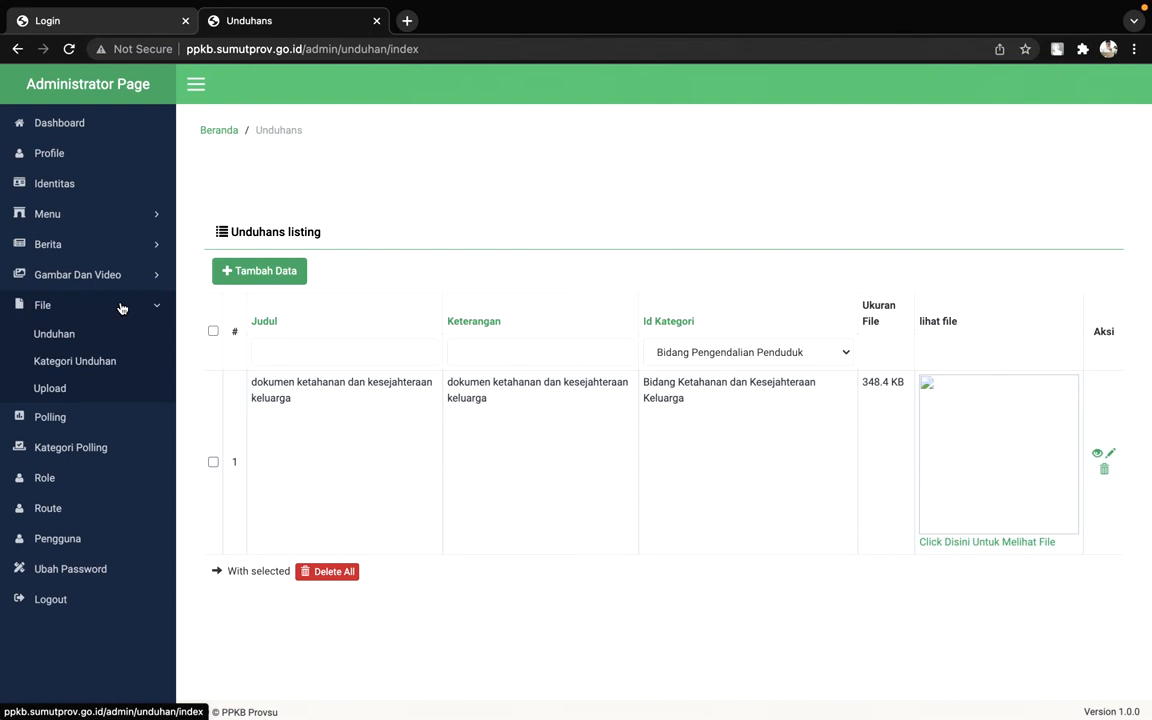
click(128, 364)
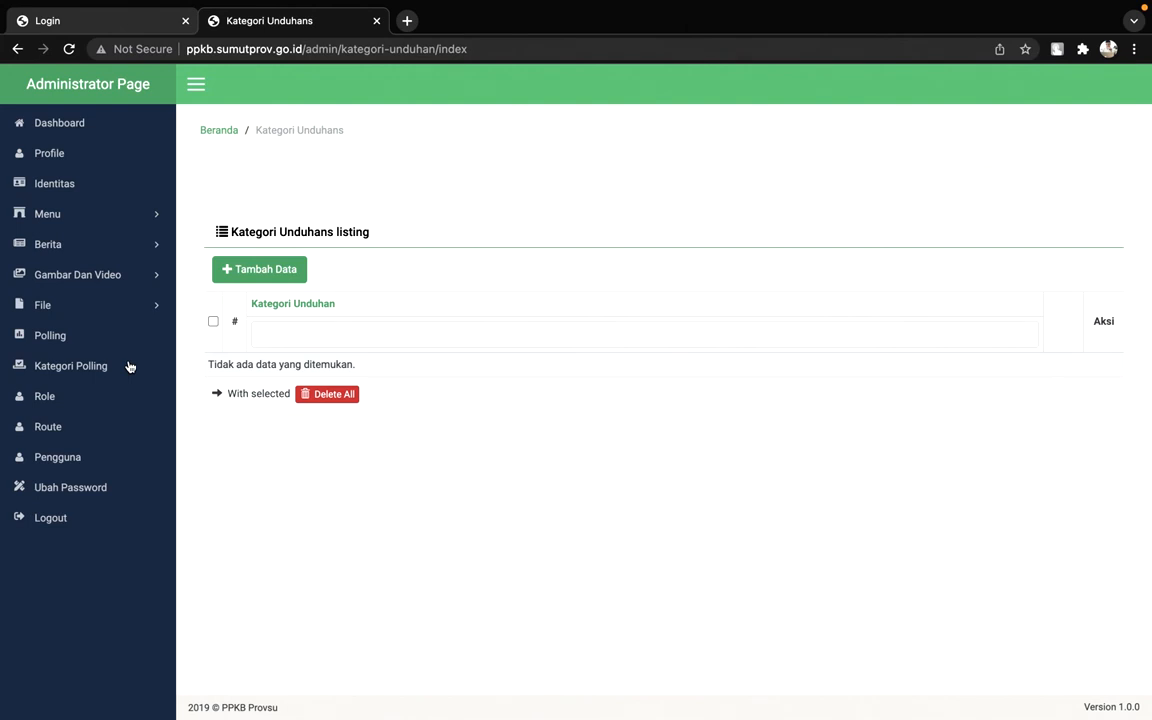
click(118, 311)
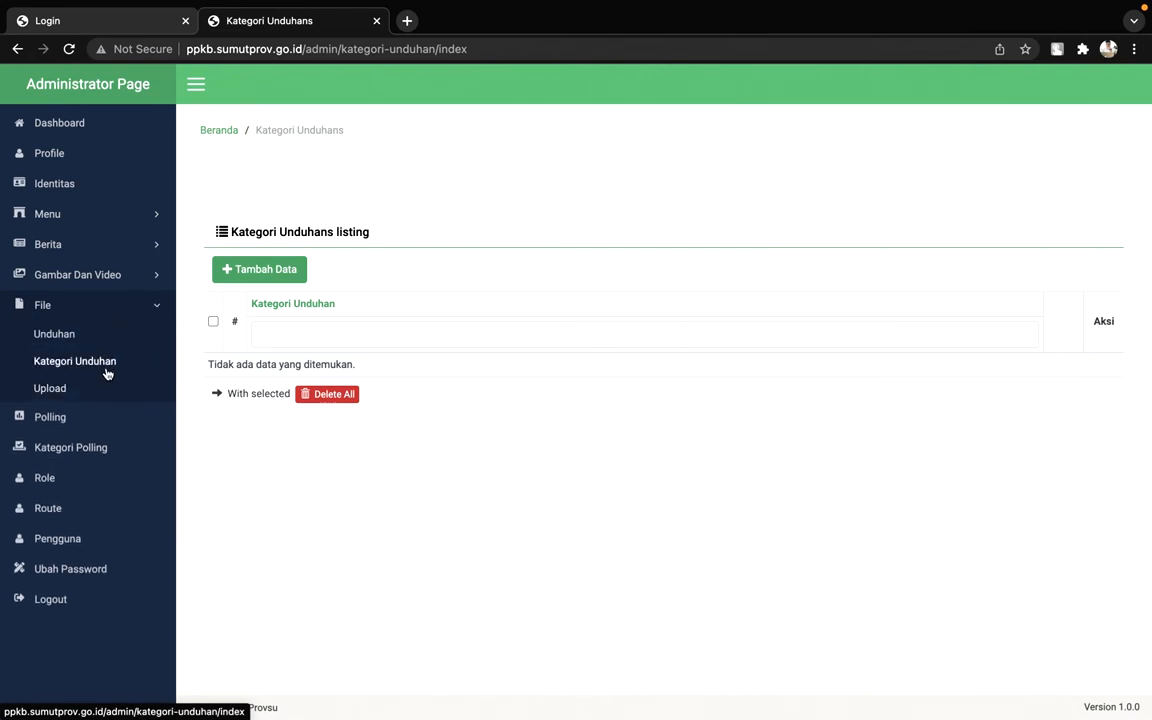
click(258, 264)
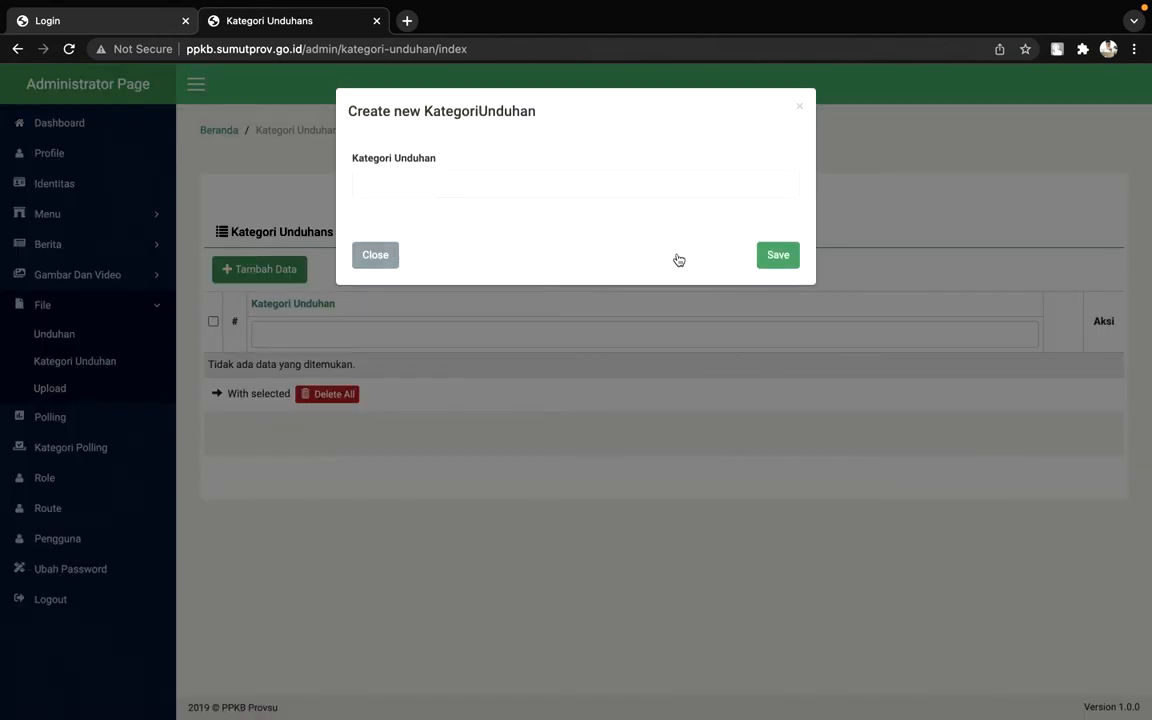
click(375, 256)
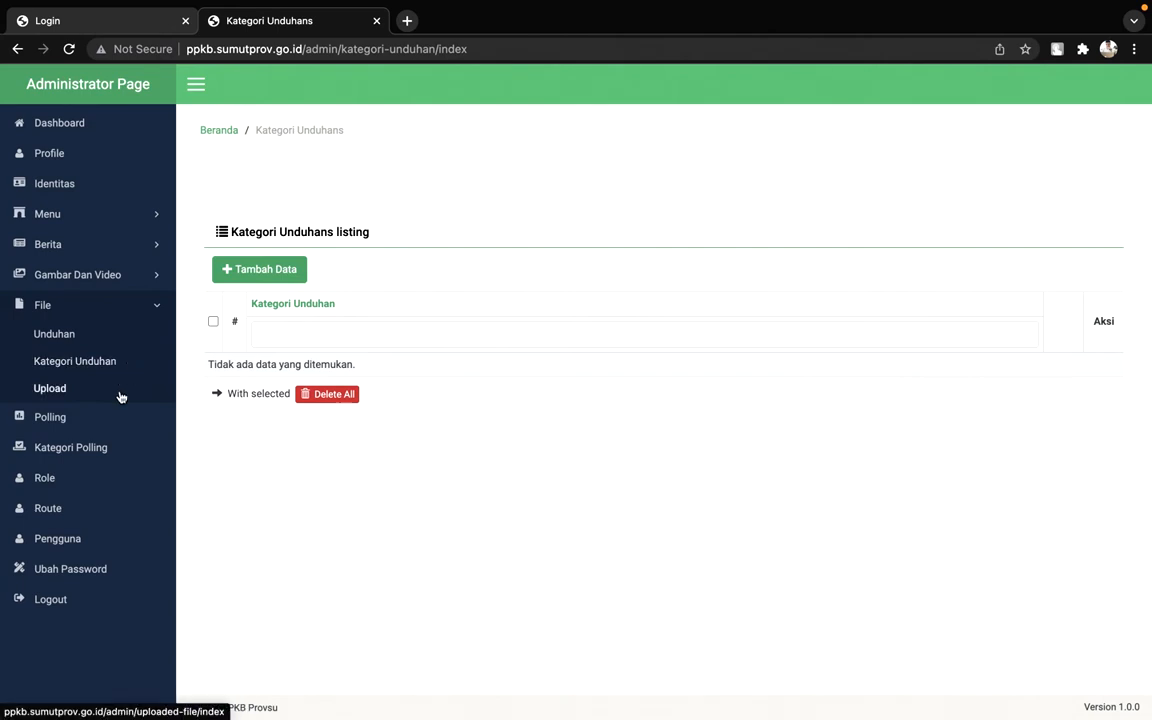
Browse the Upload file listing, examine the File and Captions fields of a new upload and close the form unsaved
click(120, 397)
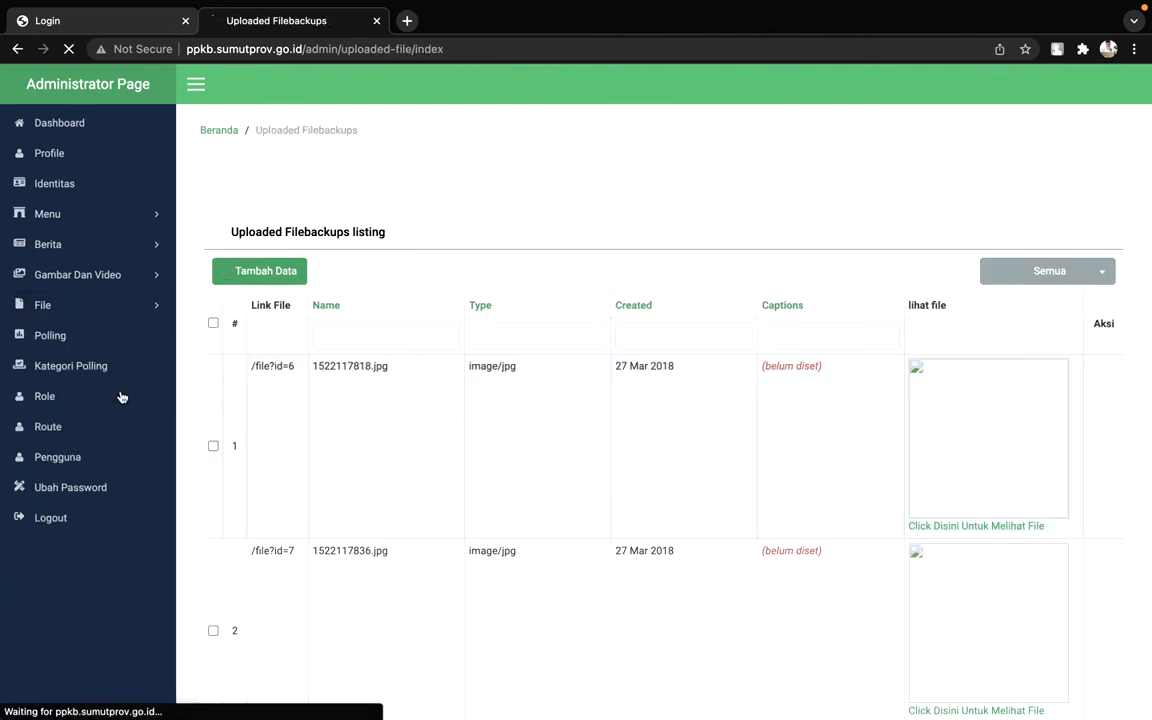
scroll(573, 496, down, 1)
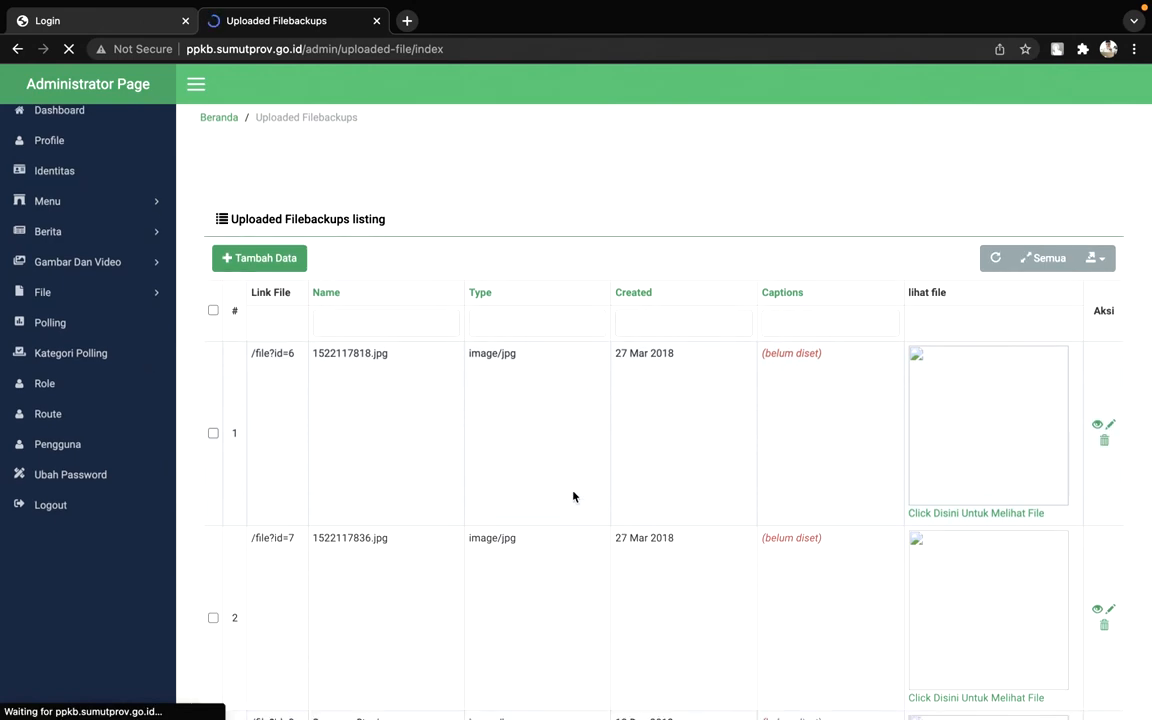
scroll(573, 496, down, 7)
scroll(573, 496, up, 7)
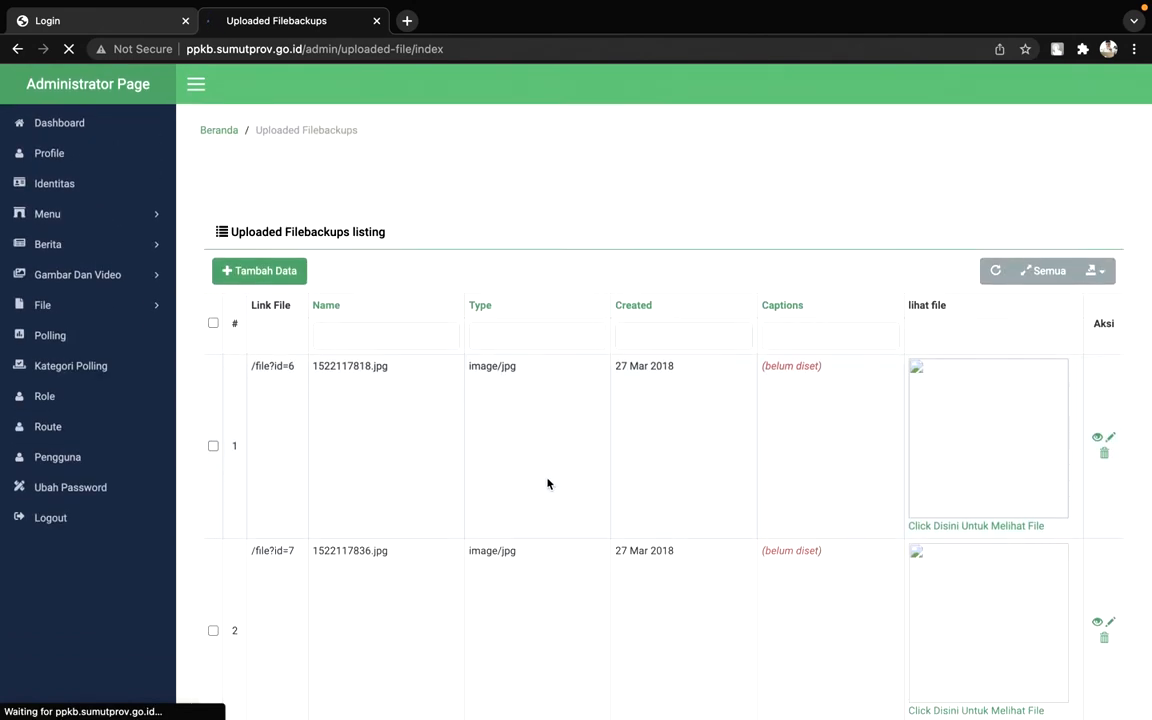
click(293, 286)
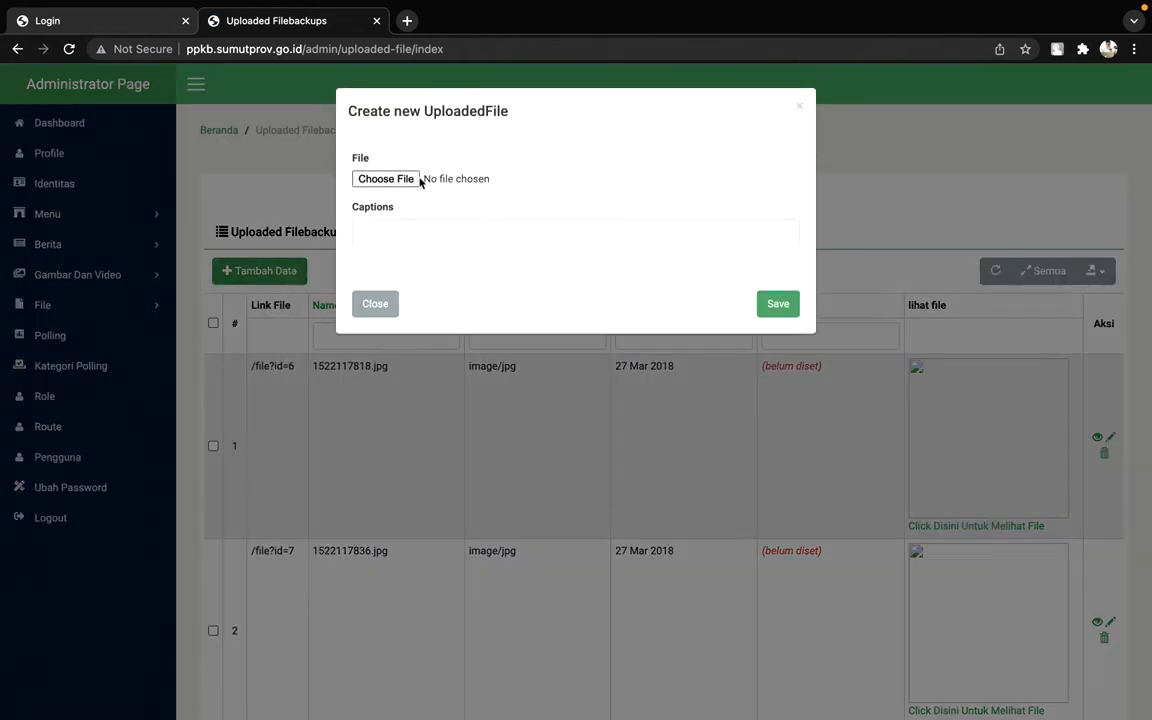
click(438, 235)
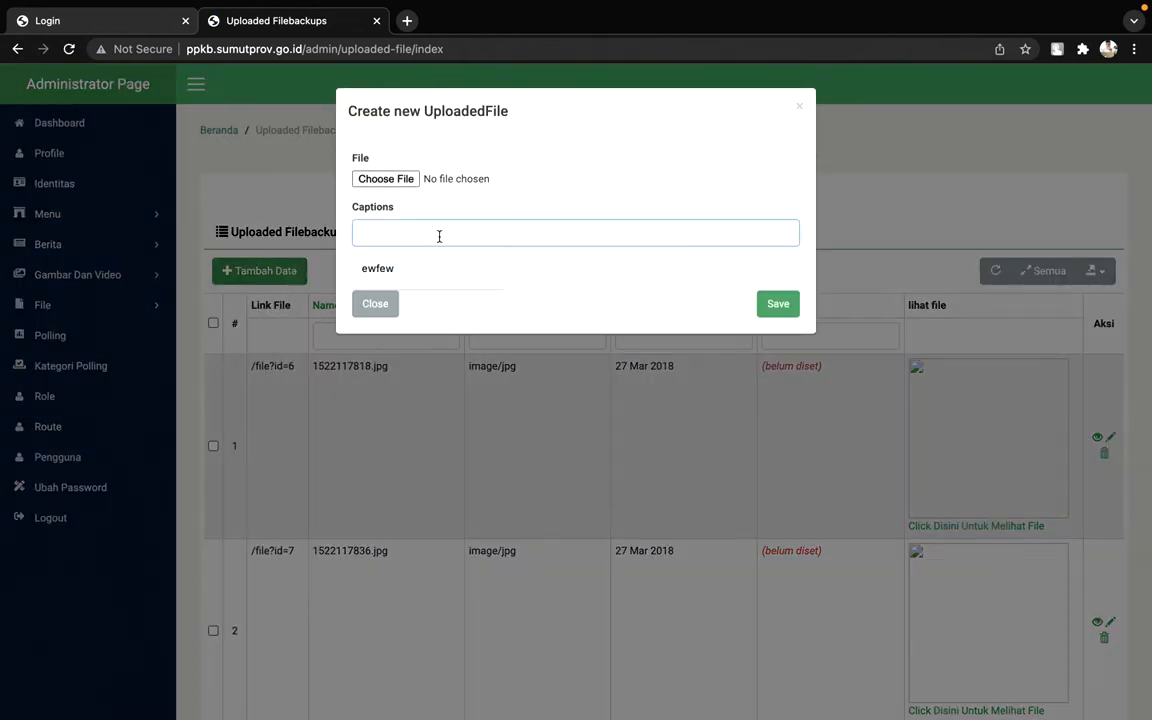
click(637, 202)
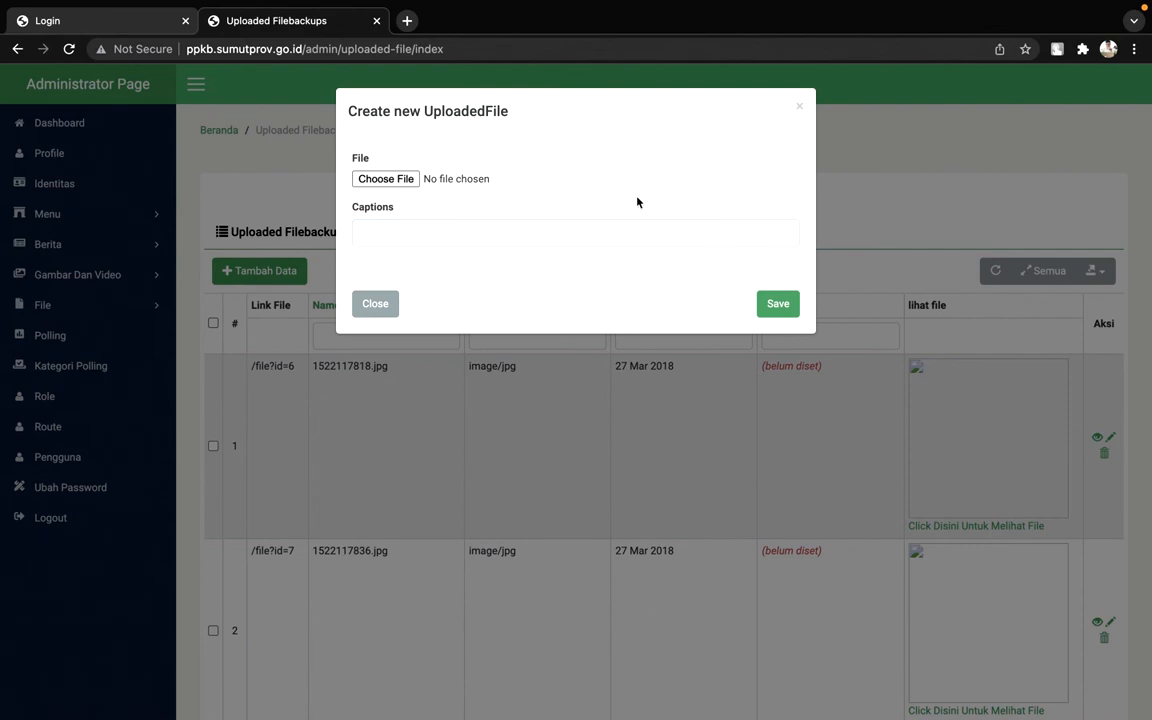
click(376, 304)
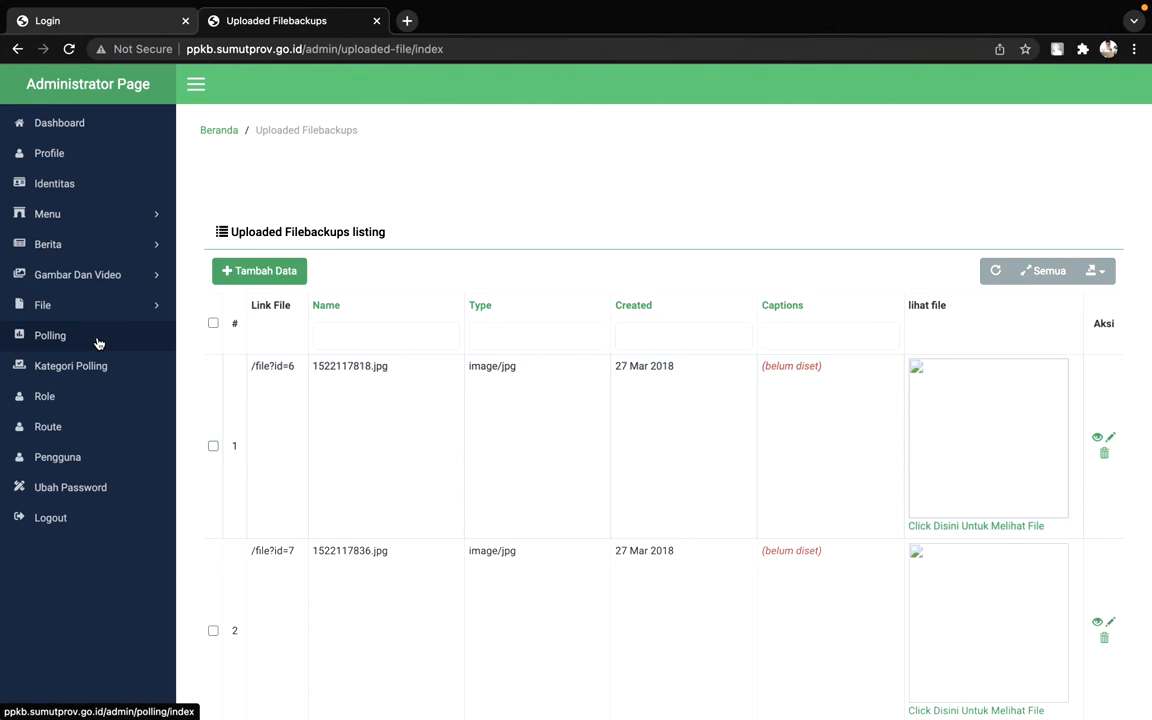
Review the Polling answer options and the Kategori Polling questions
click(98, 343)
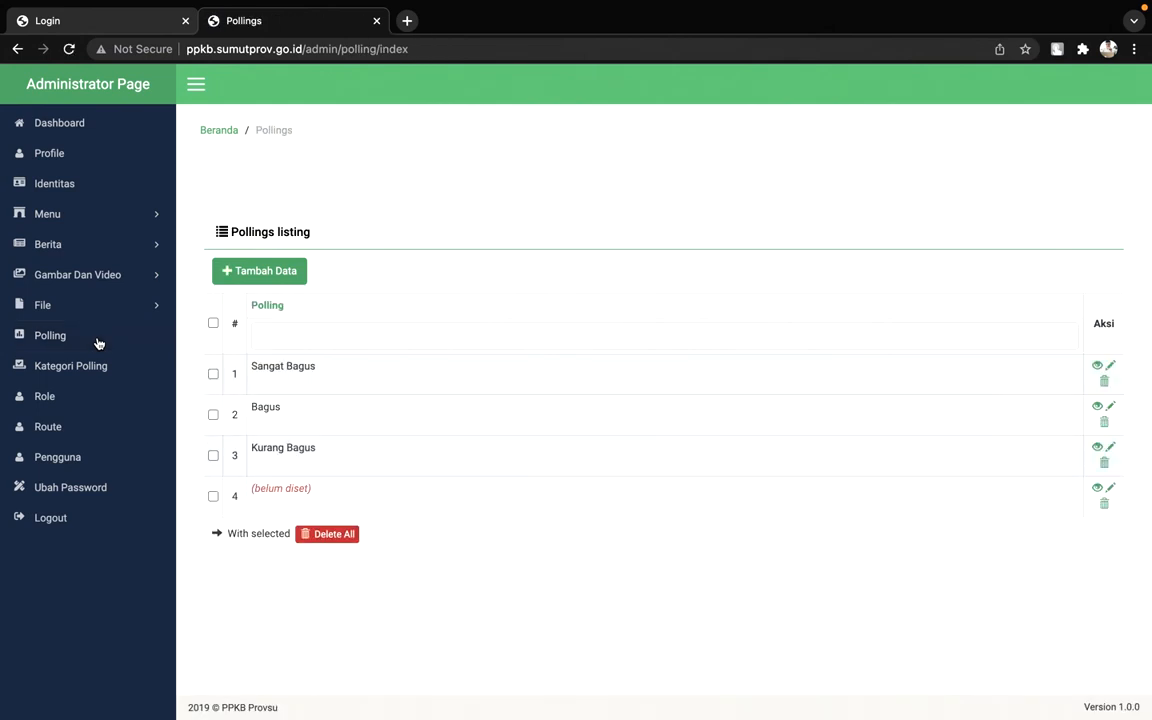
click(106, 378)
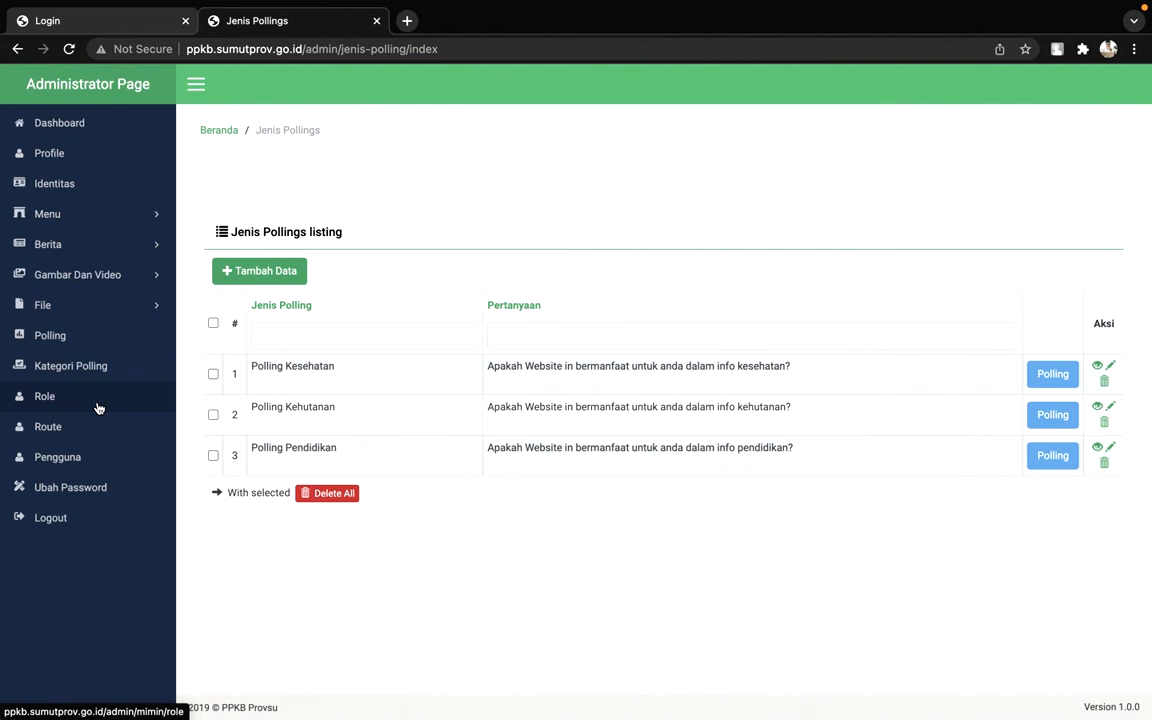
Open the Pengguna listing, examine the new user form's account fields and Hak Akses roles, and close it without saving
click(106, 466)
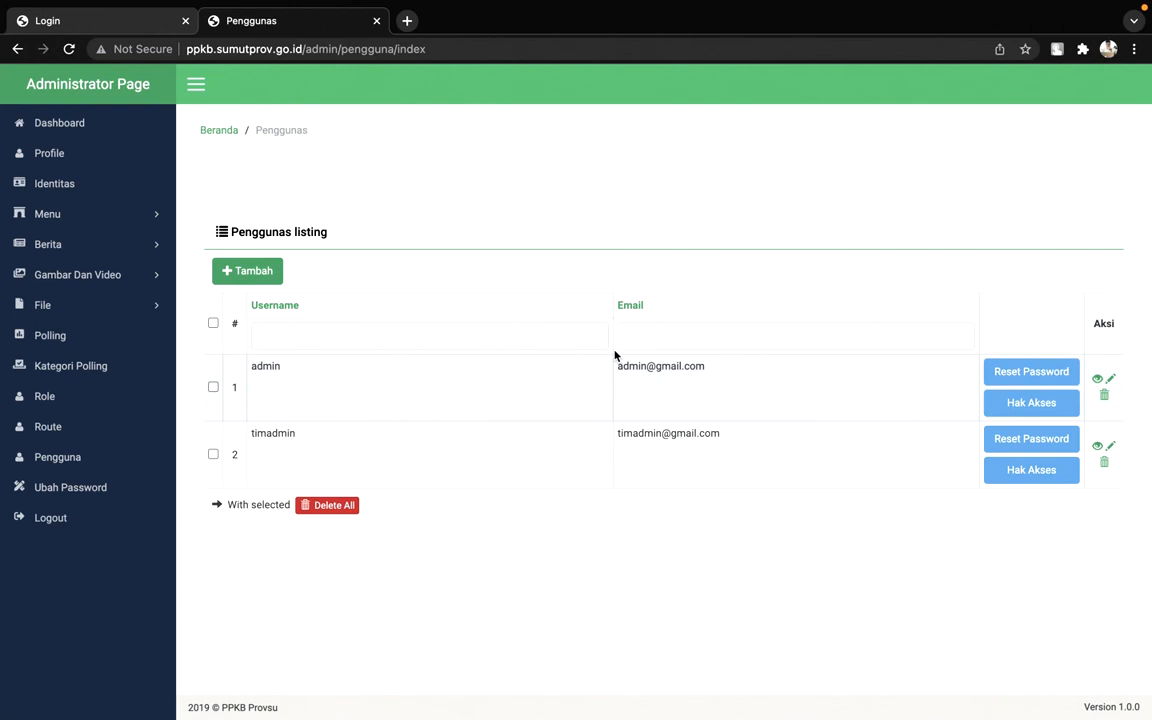
click(266, 281)
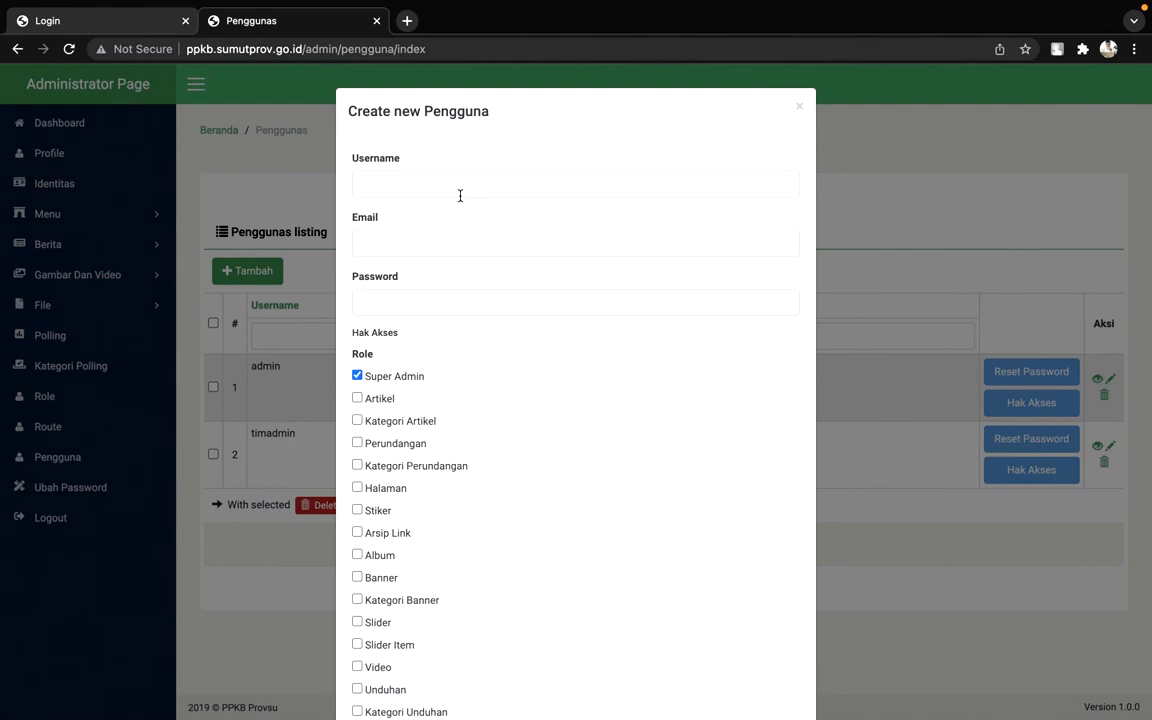
scroll(530, 464, down, 5)
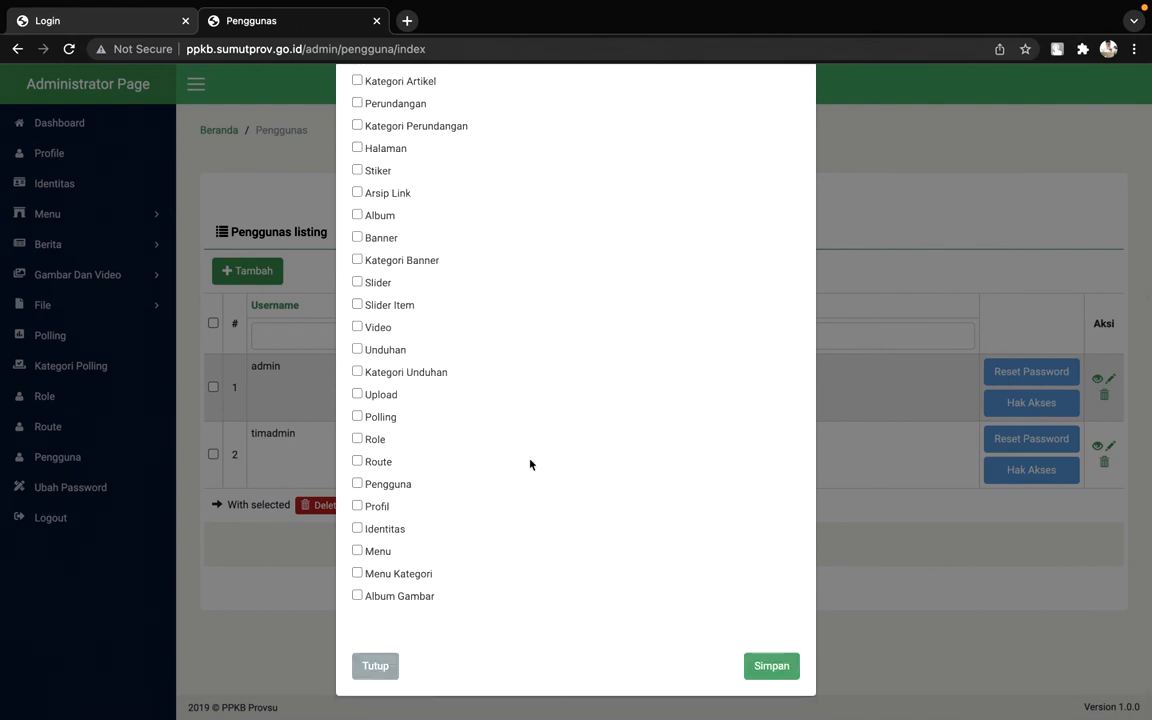
scroll(530, 464, up, 5)
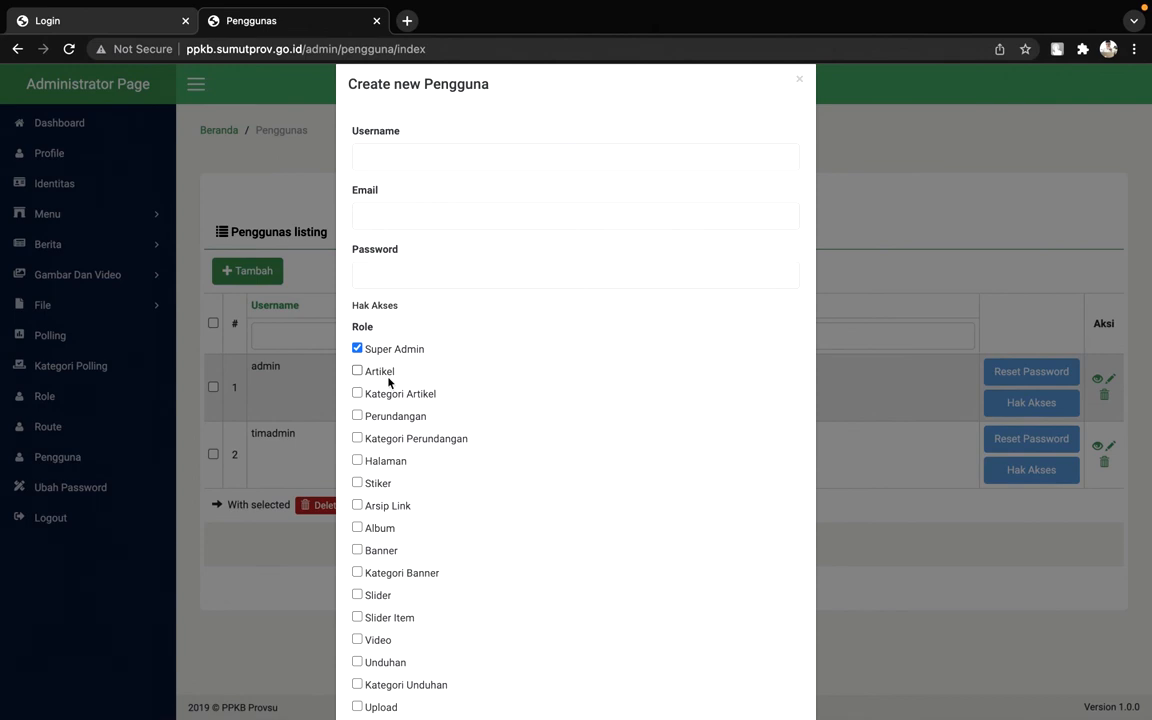
scroll(445, 425, down, 5)
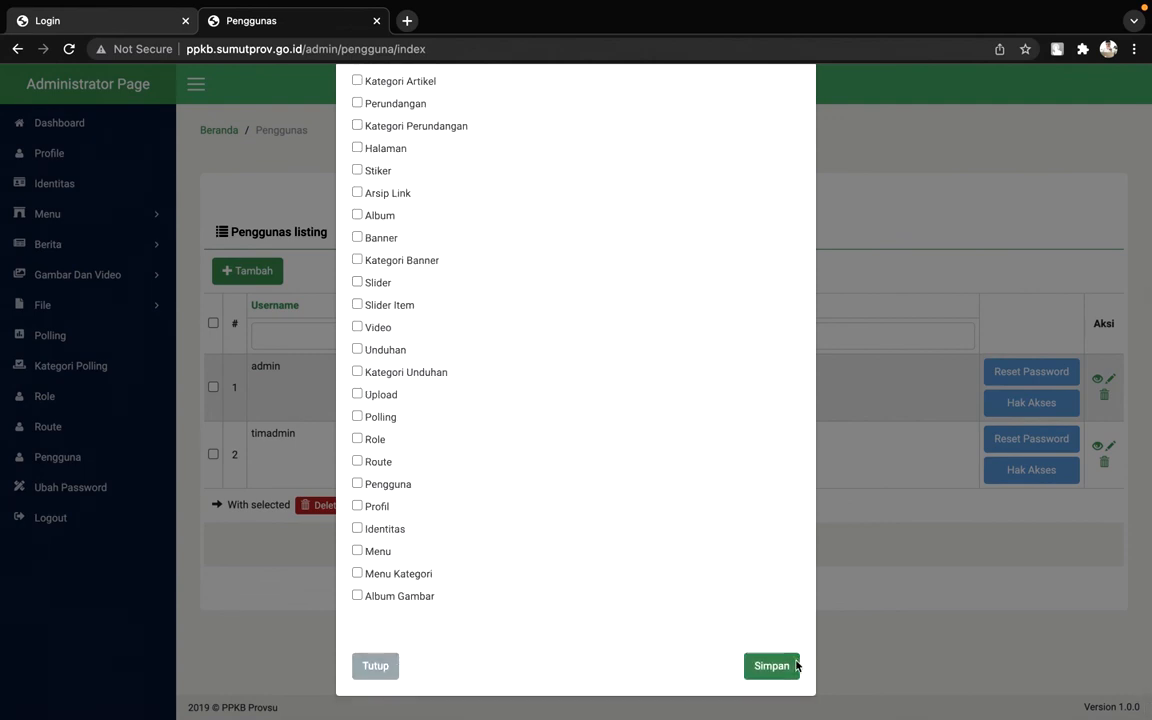
click(395, 667)
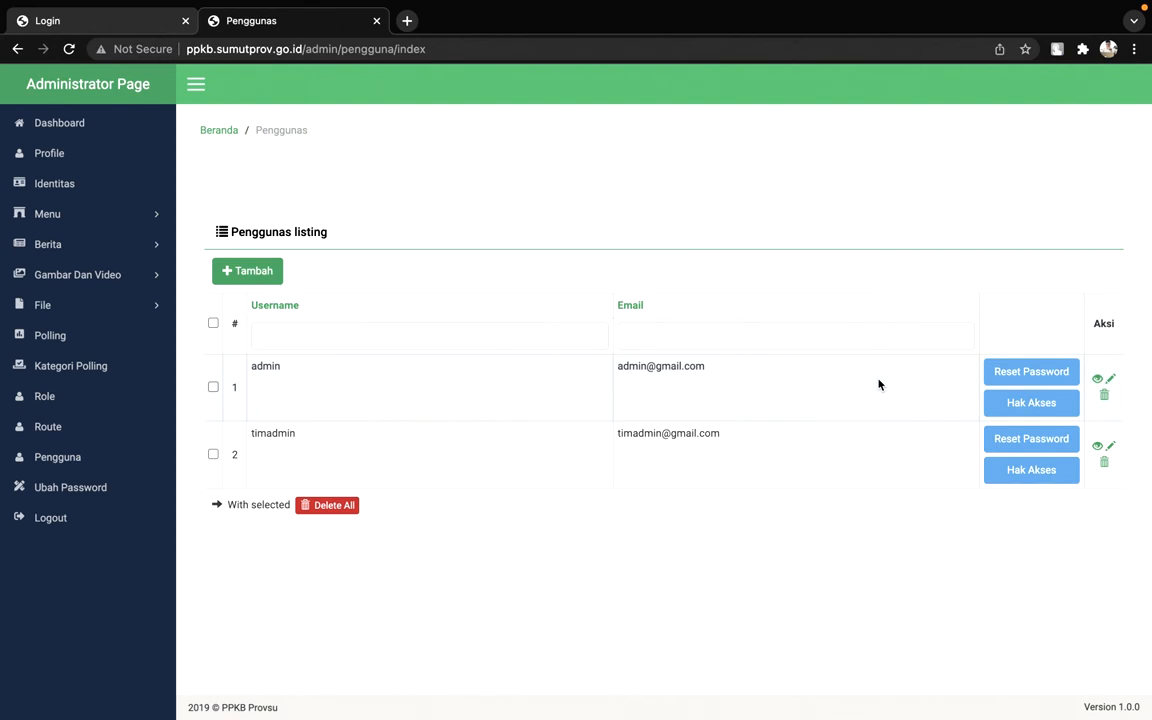
Inspect the access rights and the edit form of the first Pengguna account, closing both without changes
click(1048, 406)
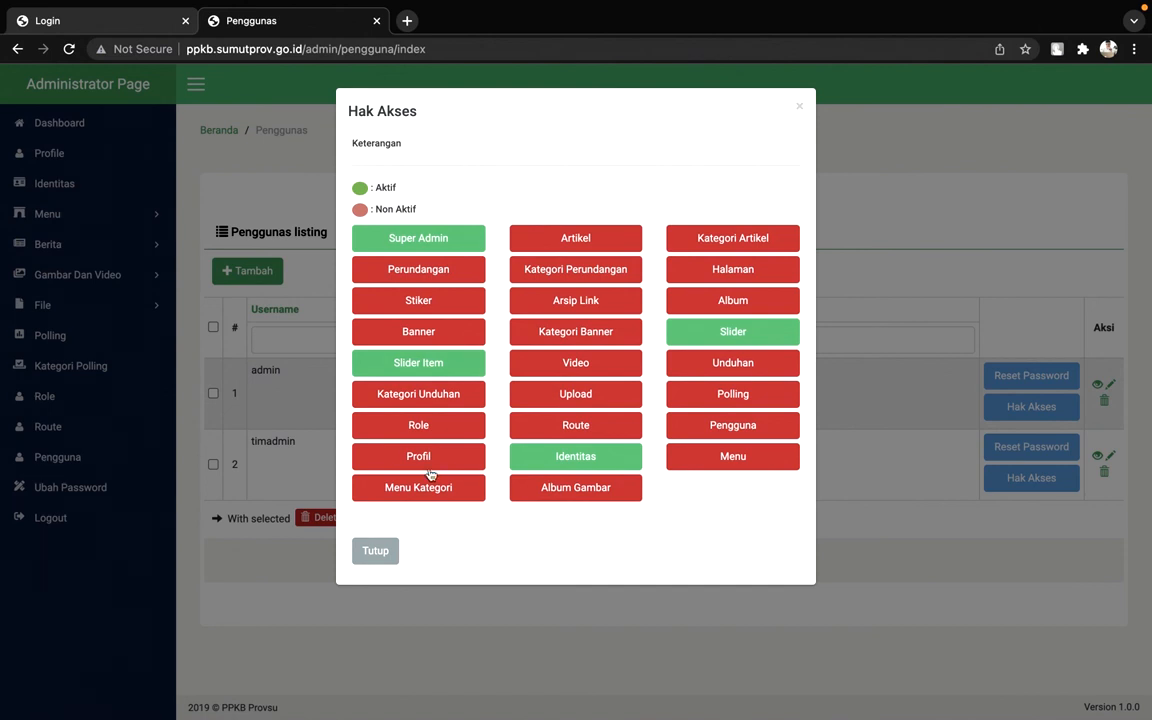
click(370, 549)
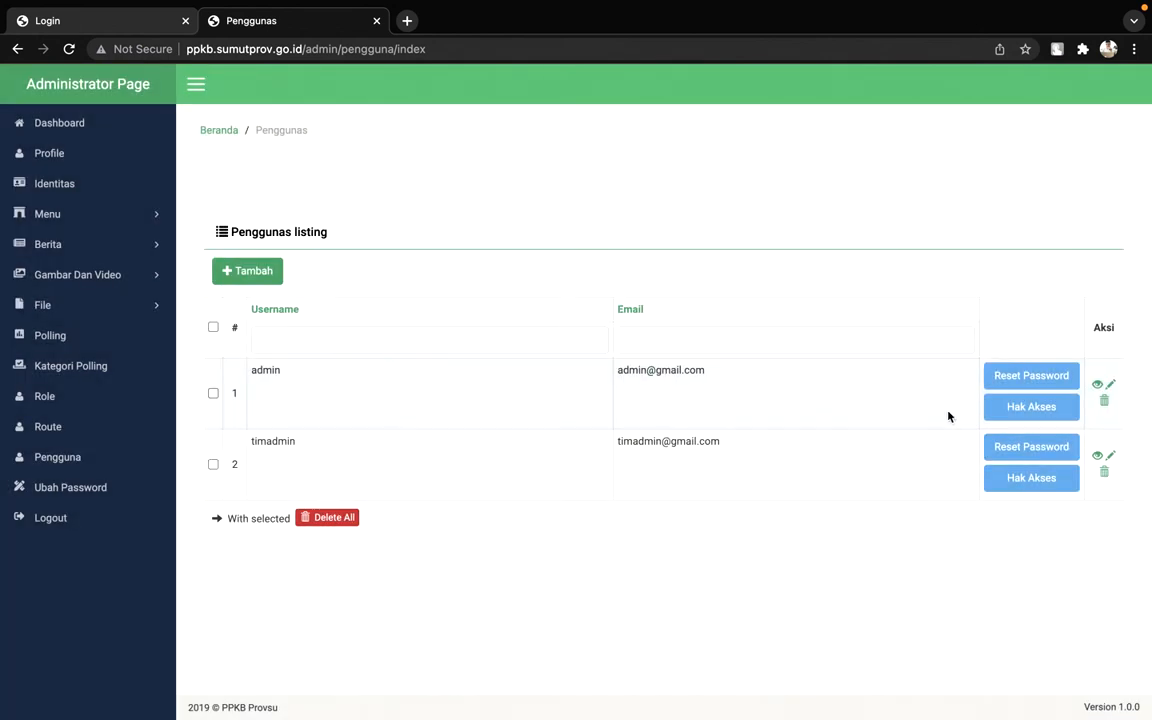
click(1117, 390)
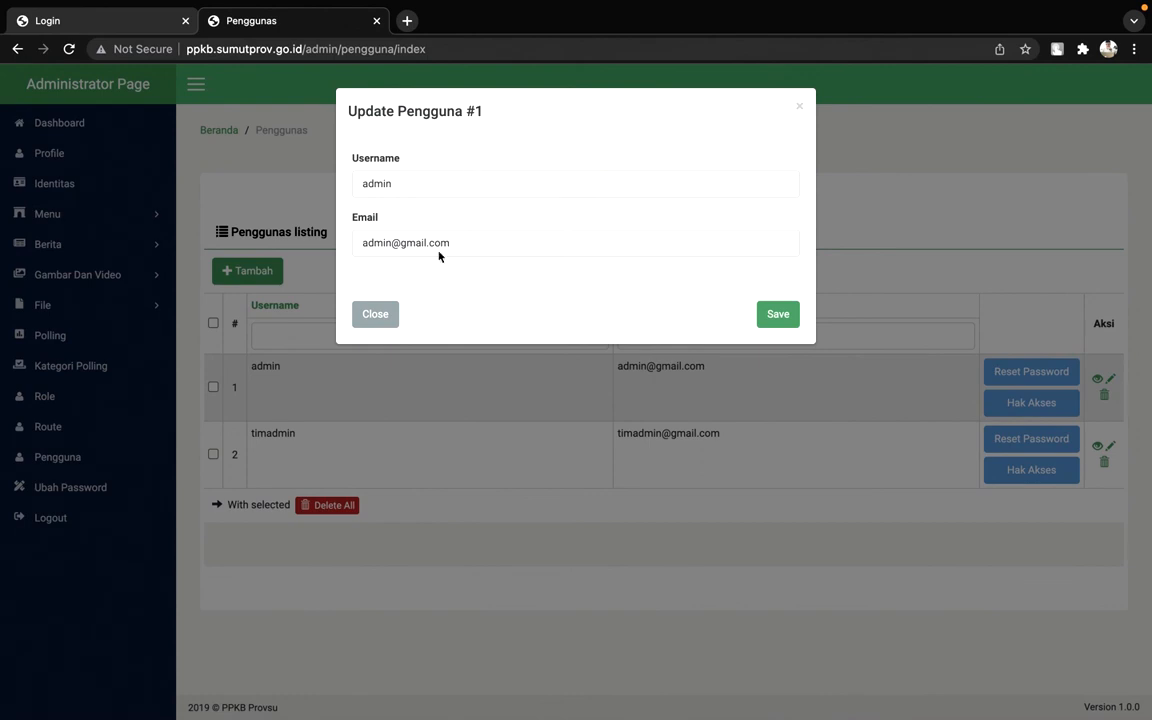
click(385, 316)
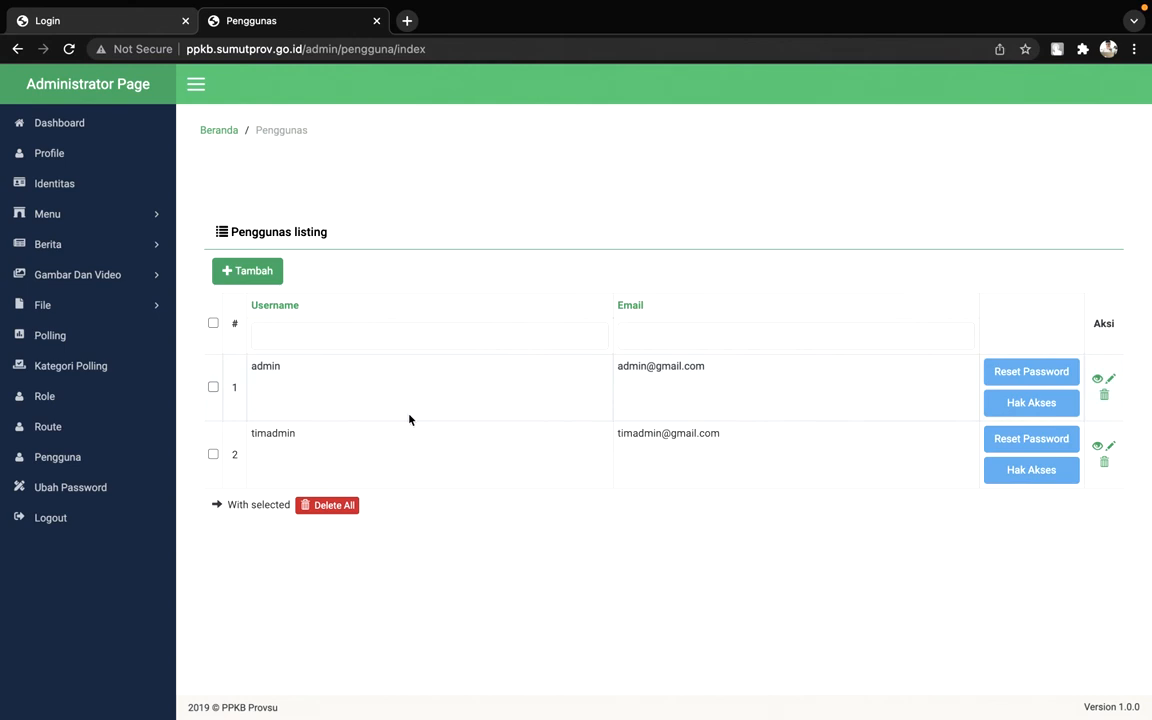
View the Ubah Password form without entering a new password and log out of the admin page
click(101, 490)
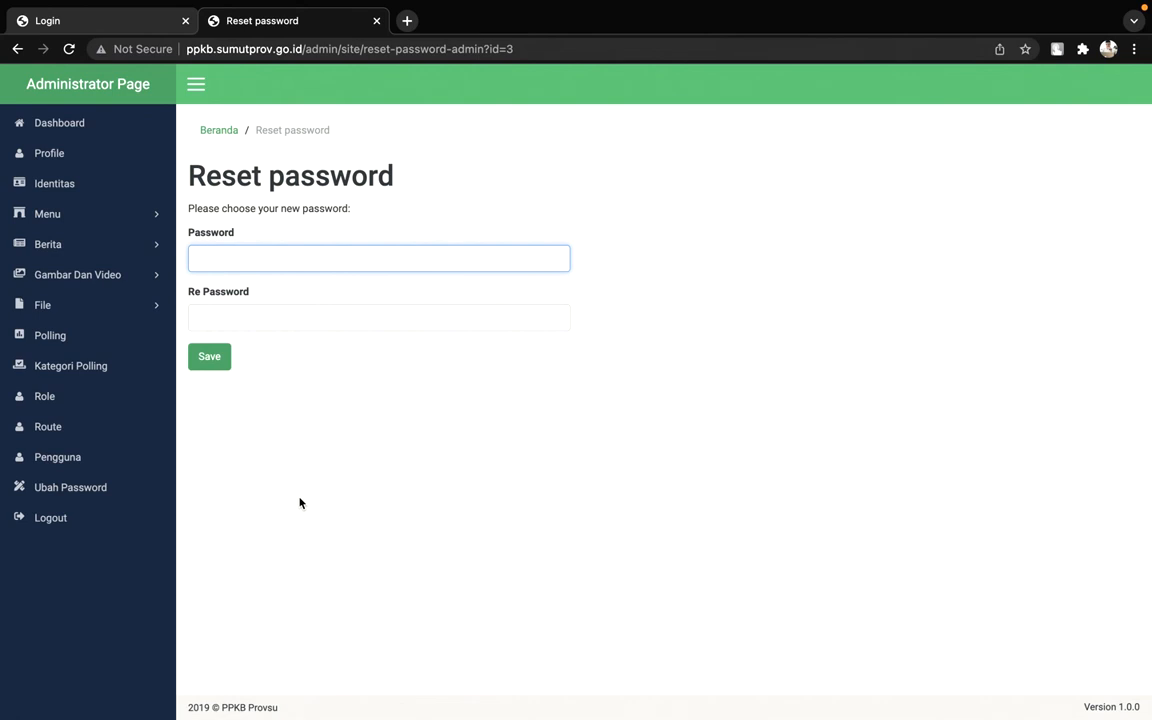
click(72, 525)
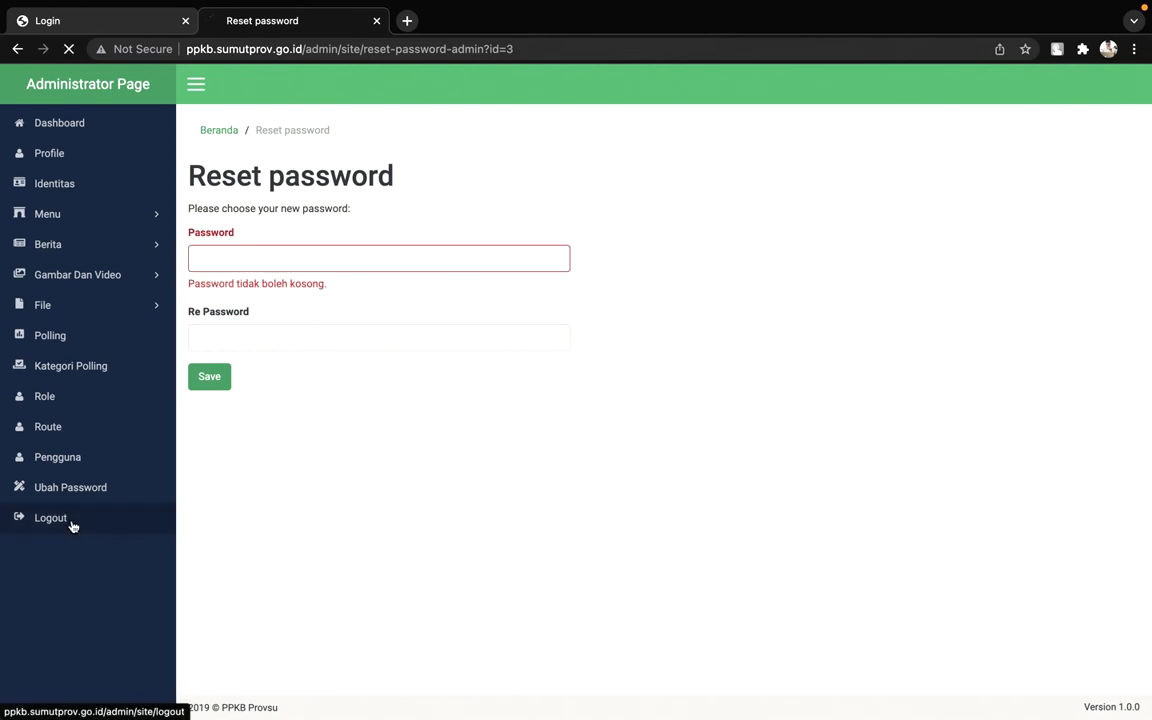